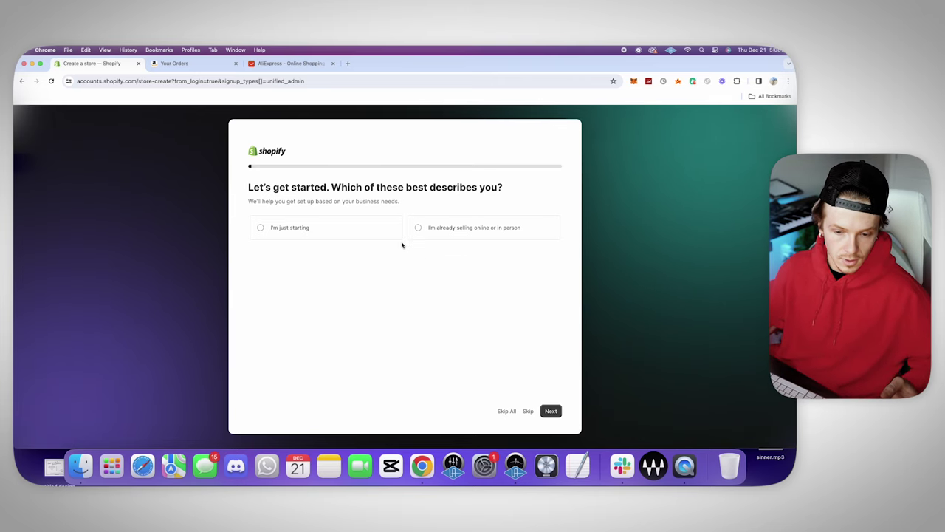
- Skip the remaining onboarding questions, keep United States as business location, and open the new store
{"action": "left_click", "coordinate": [506, 413]}
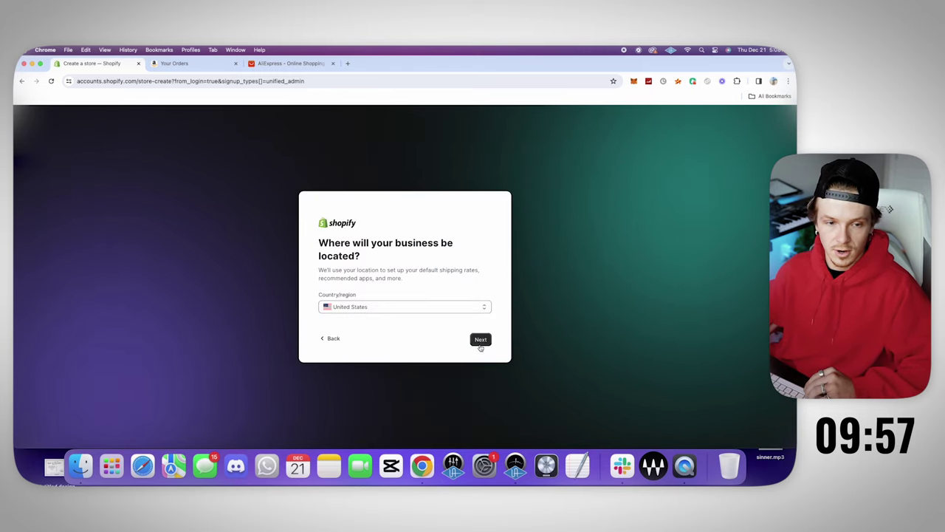
{"action": "left_click", "coordinate": [479, 339]}
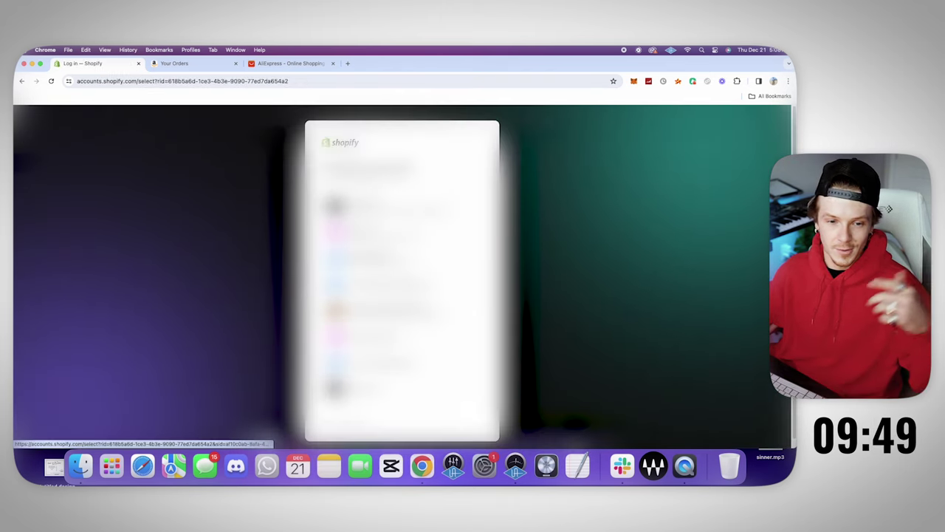
{"action": "left_click", "coordinate": [402, 232]}
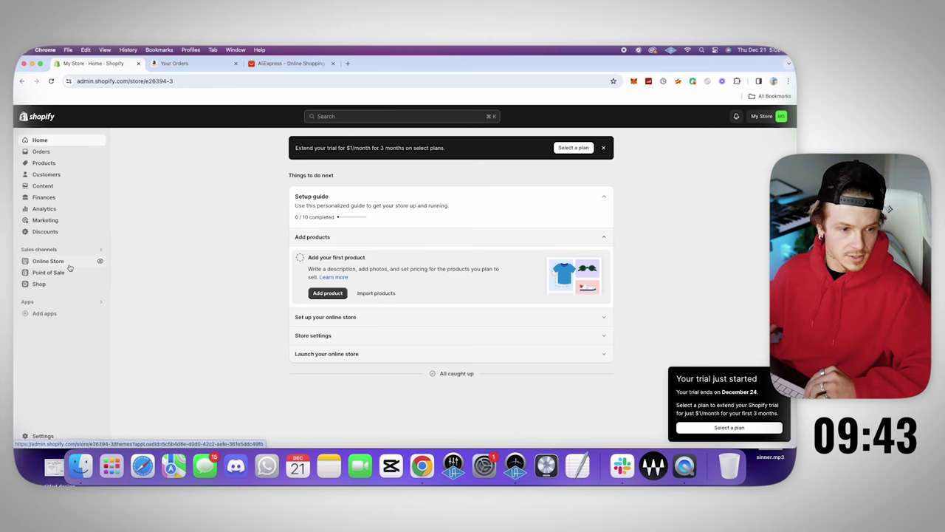
- Generate the Privacy policy and Terms of service from Shopify's templates under Settings > Policies and save
{"action": "left_click", "coordinate": [43, 435]}
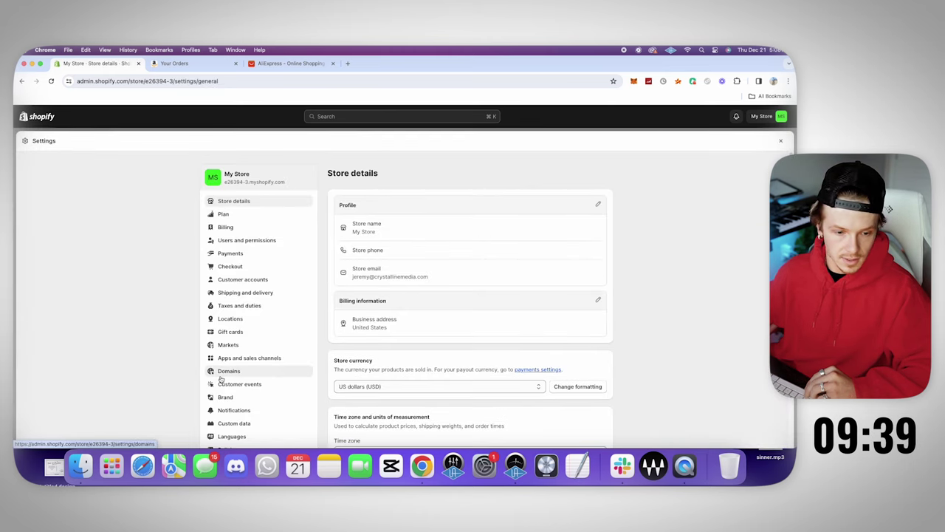
{"action": "scroll", "coordinate": [251, 399], "scroll_direction": "down", "scroll_amount": 3}
{"action": "left_click", "coordinate": [246, 379]}
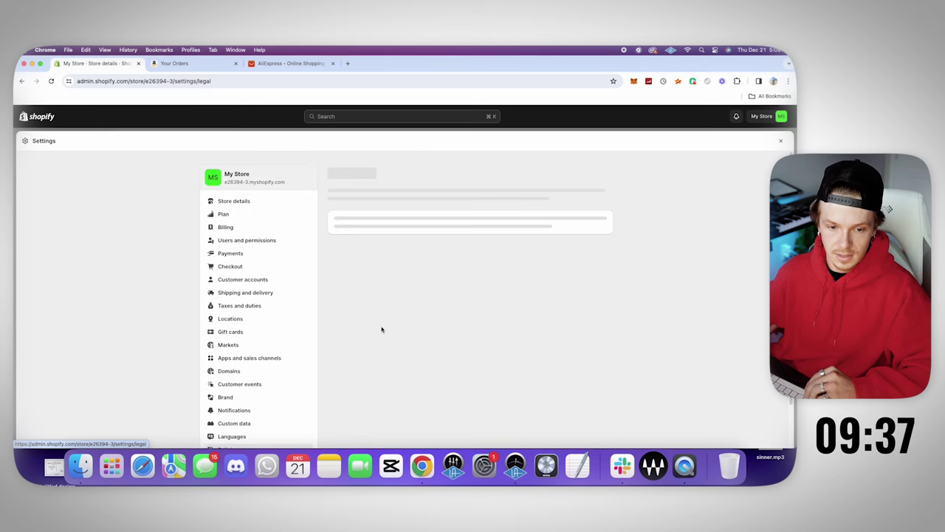
{"action": "scroll", "coordinate": [375, 347], "scroll_direction": "down", "scroll_amount": 5}
{"action": "scroll", "coordinate": [375, 347], "scroll_direction": "down", "scroll_amount": 5}
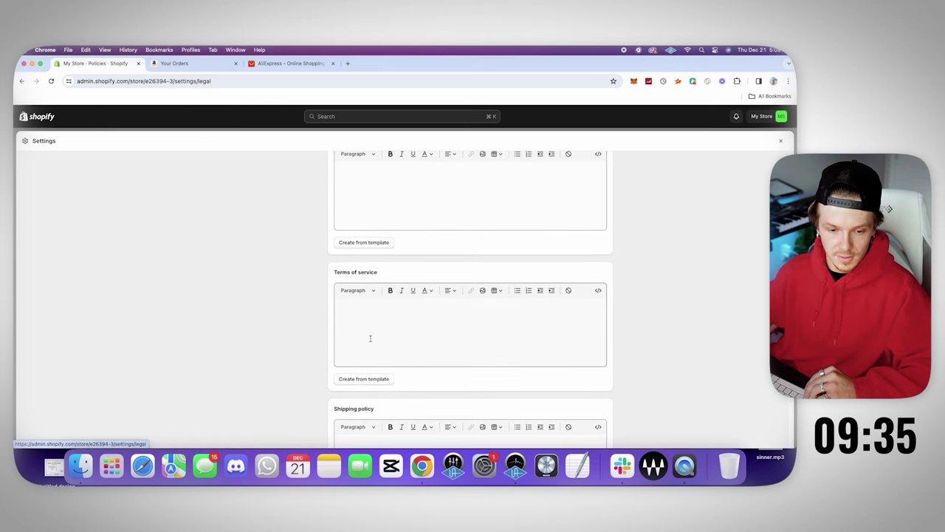
{"action": "scroll", "coordinate": [354, 347], "scroll_direction": "up", "scroll_amount": 2}
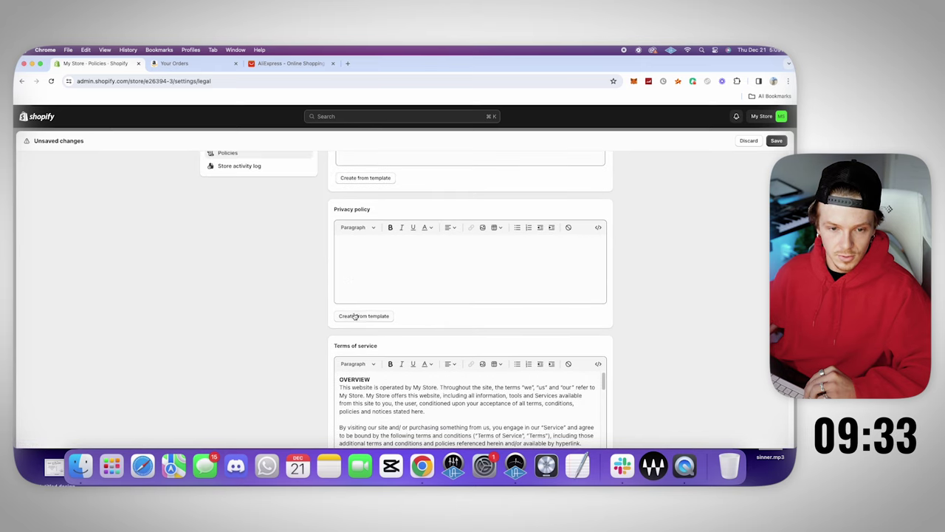
{"action": "left_click", "coordinate": [354, 313]}
{"action": "scroll", "coordinate": [276, 351], "scroll_direction": "down", "scroll_amount": 12}
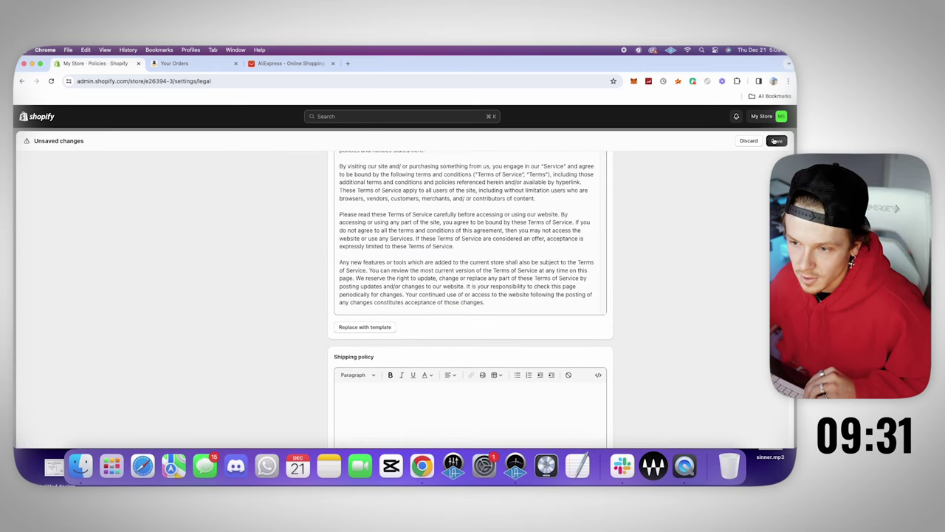
{"action": "key", "text": "super+s"}
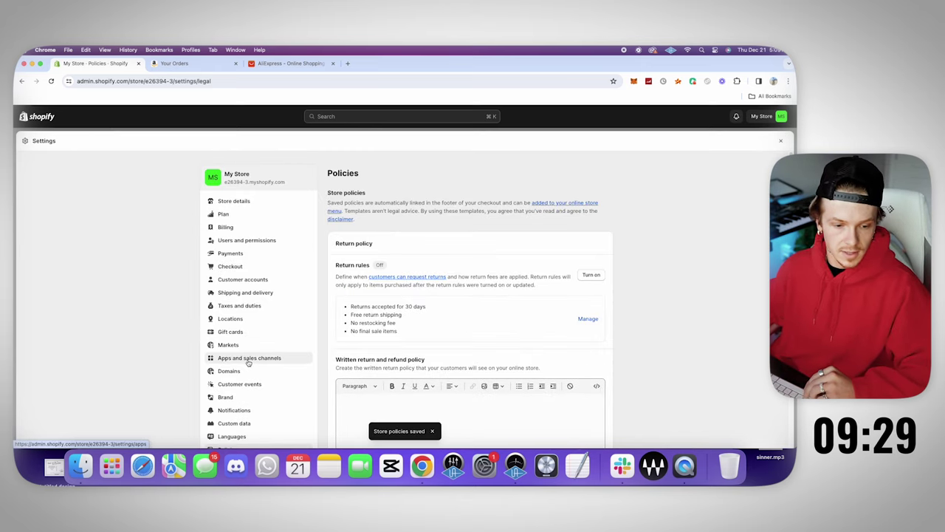
- Remove the existing International market from Markets settings
{"action": "scroll", "coordinate": [248, 362], "scroll_direction": "down", "scroll_amount": 2}
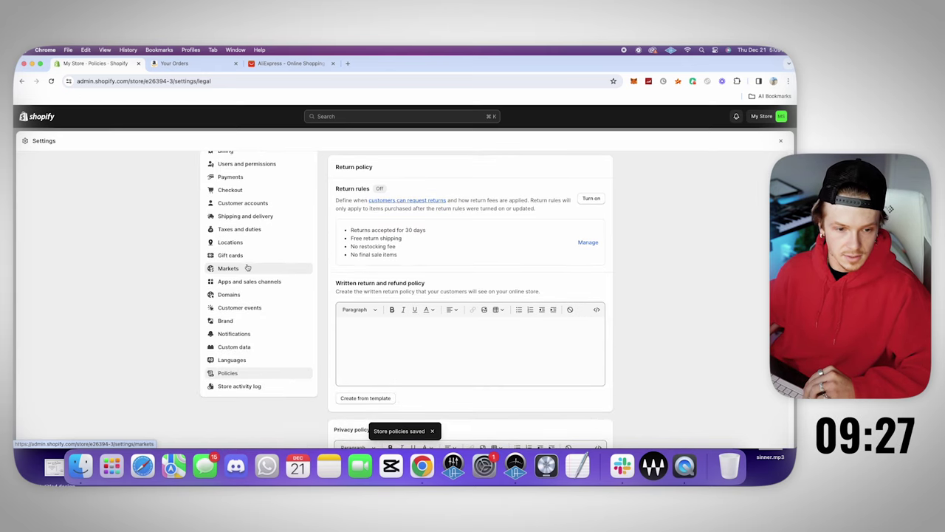
{"action": "left_click", "coordinate": [247, 268]}
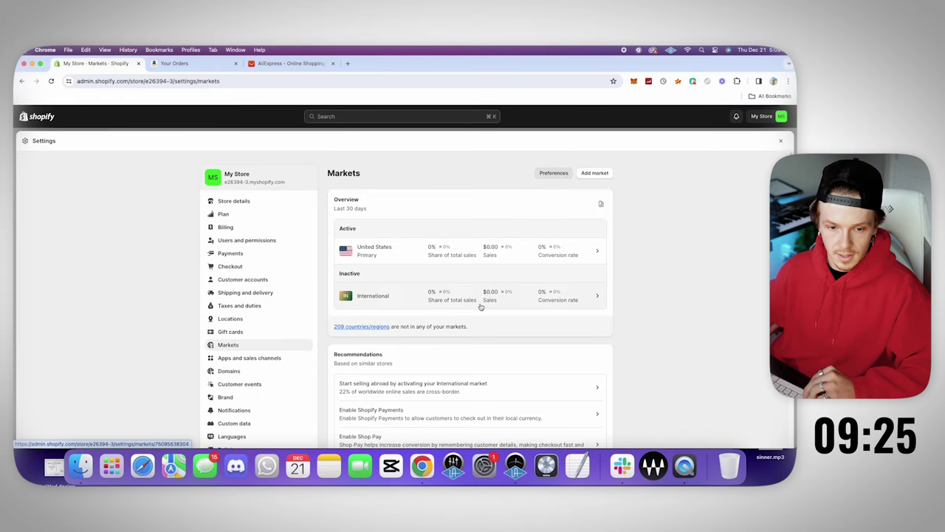
{"action": "left_click", "coordinate": [480, 305]}
{"action": "scroll", "coordinate": [491, 343], "scroll_direction": "down", "scroll_amount": 2}
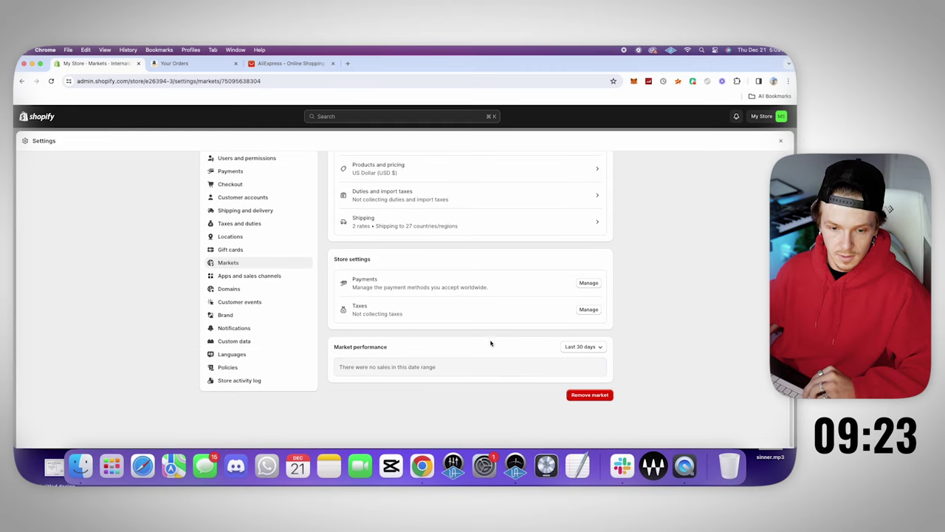
{"action": "left_click", "coordinate": [604, 396]}
{"action": "left_click", "coordinate": [506, 307]}
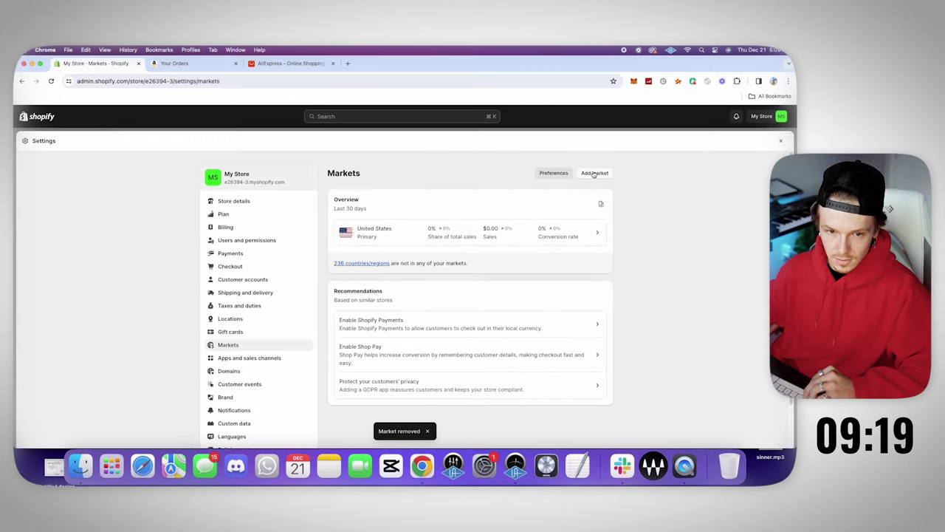
- Start a new market including every country in Asia, Europe, North America, Oceania and South America
{"action": "left_click", "coordinate": [595, 173]}
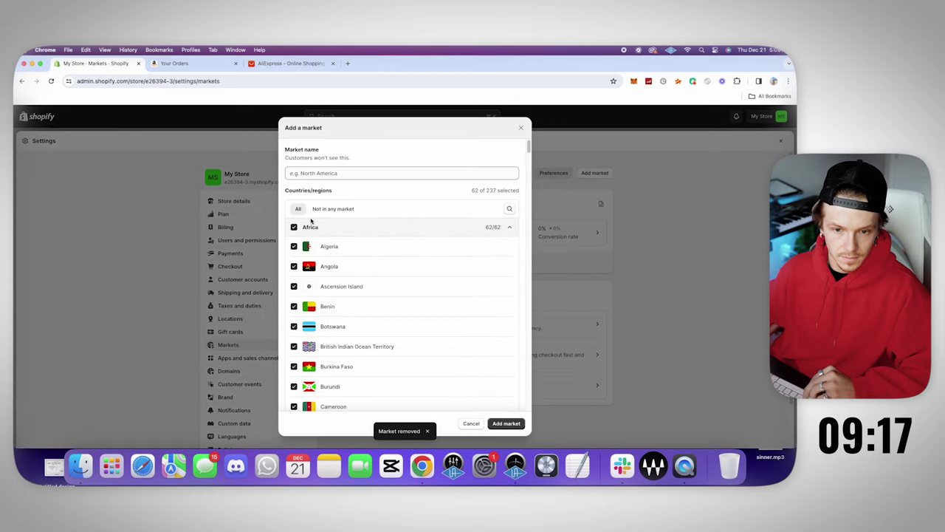
{"action": "scroll", "coordinate": [347, 237], "scroll_direction": "down", "scroll_amount": 10}
{"action": "scroll", "coordinate": [357, 229], "scroll_direction": "up", "scroll_amount": 10}
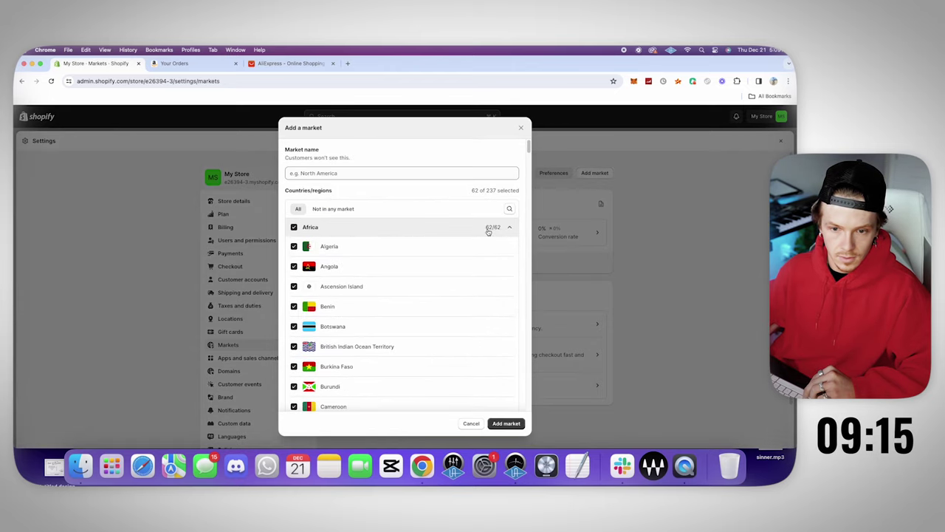
{"action": "left_click", "coordinate": [379, 233]}
{"action": "left_click", "coordinate": [336, 248]}
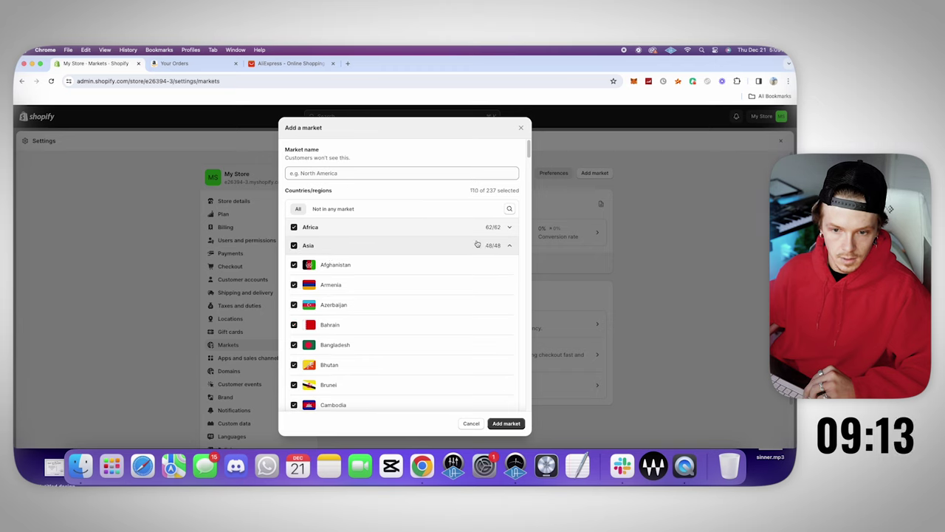
{"action": "left_click", "coordinate": [305, 266]}
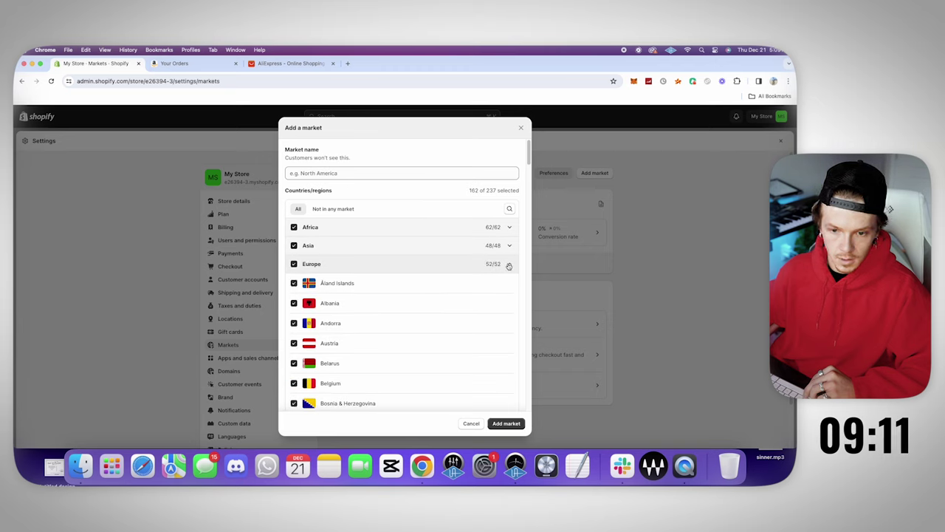
{"action": "left_click", "coordinate": [508, 264]}
{"action": "left_click", "coordinate": [508, 282]}
{"action": "left_click", "coordinate": [293, 283]}
{"action": "left_click", "coordinate": [508, 282]}
{"action": "left_click", "coordinate": [362, 301]}
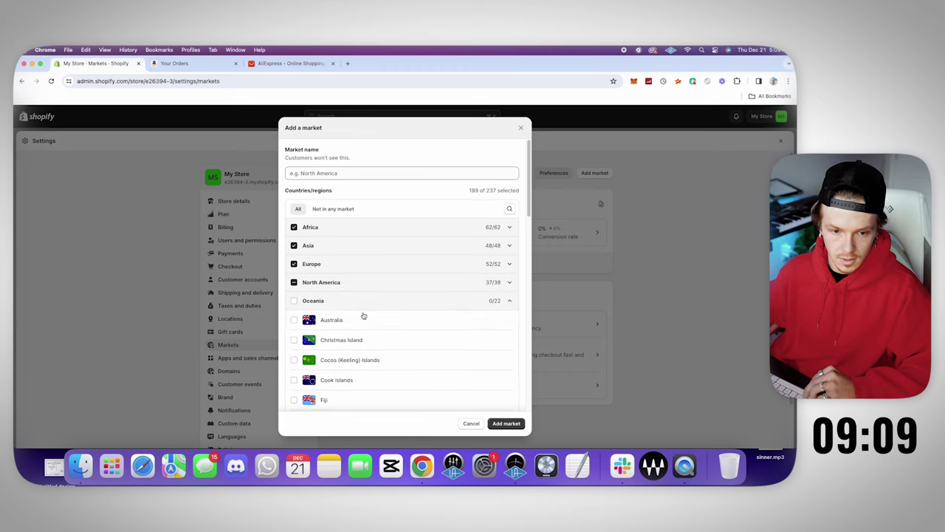
{"action": "left_click", "coordinate": [493, 301]}
{"action": "left_click", "coordinate": [374, 319]}
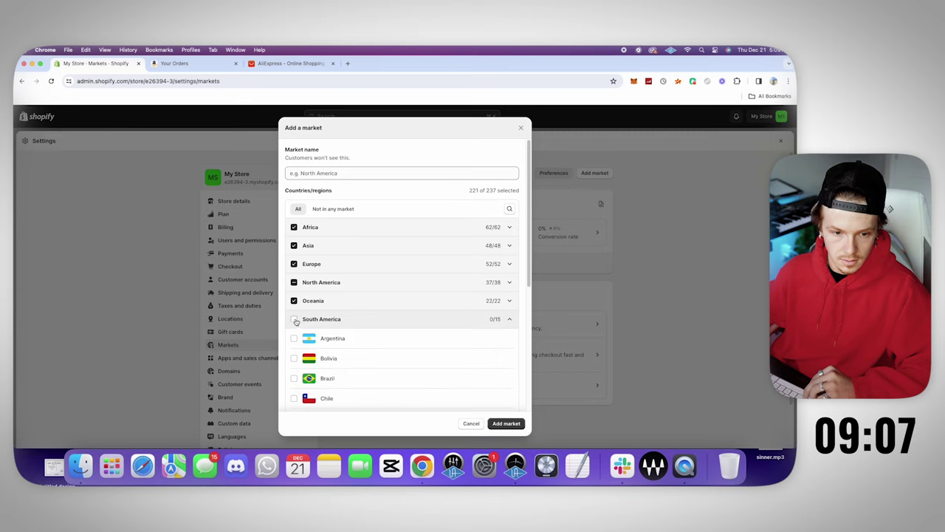
{"action": "left_click", "coordinate": [294, 319]}
{"action": "left_click", "coordinate": [508, 319]}
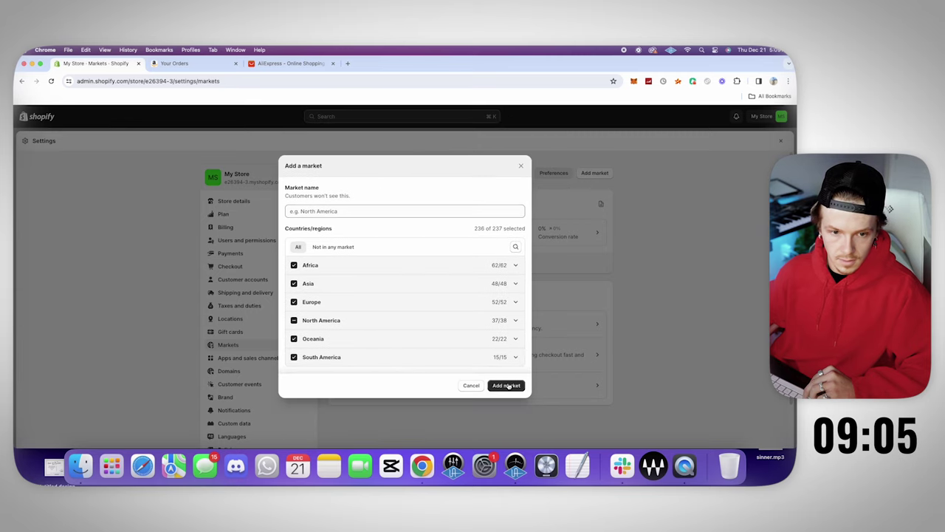
- Name the new market 'worldwide' and create it
{"action": "left_click", "coordinate": [419, 207]}
{"action": "type", "text": "worldwide"}
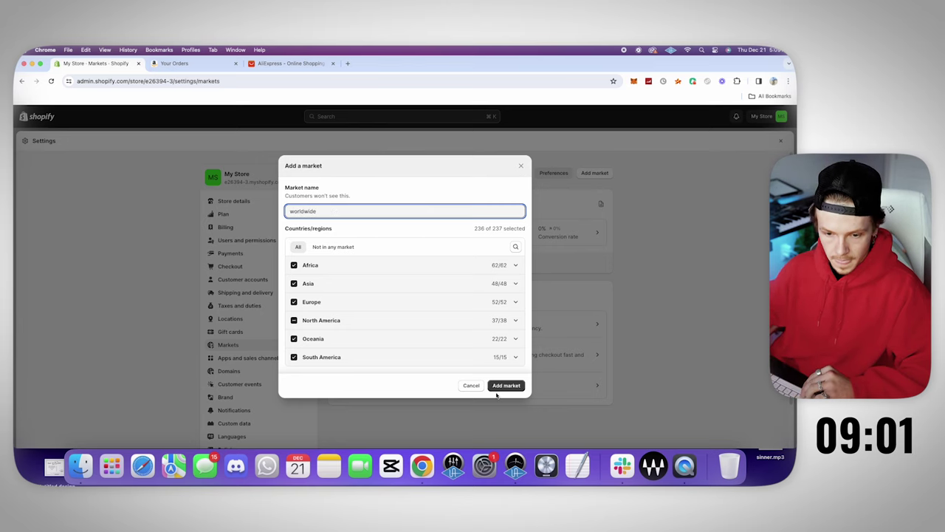
{"action": "left_click", "coordinate": [505, 386]}
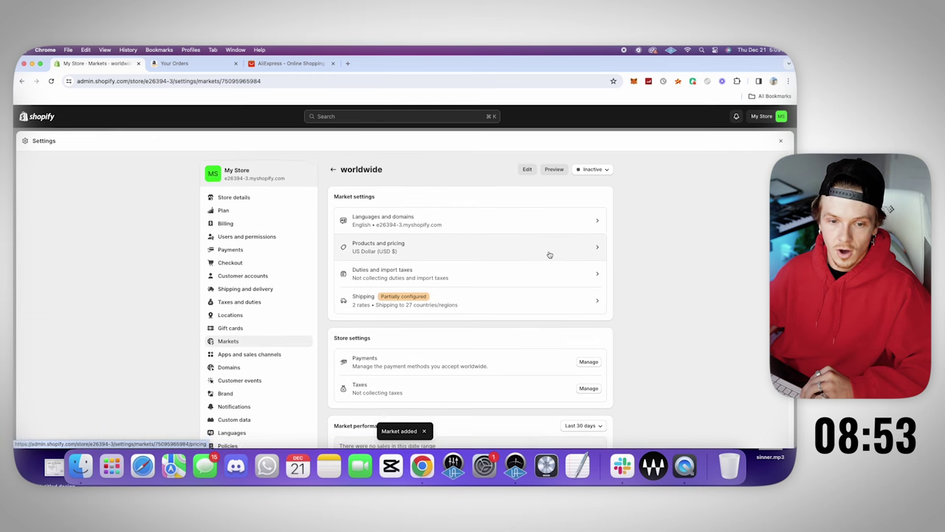
{"action": "scroll", "coordinate": [517, 266], "scroll_direction": "down", "scroll_amount": 2}
{"action": "scroll", "coordinate": [263, 304], "scroll_direction": "up", "scroll_amount": 1}
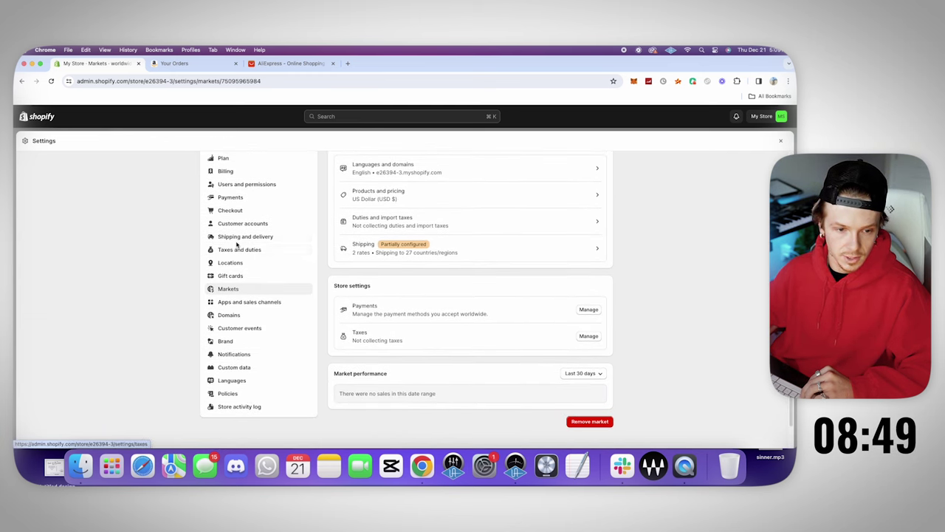
- Delete the Domestic and International zones from the General shipping profile
{"action": "left_click", "coordinate": [238, 238]}
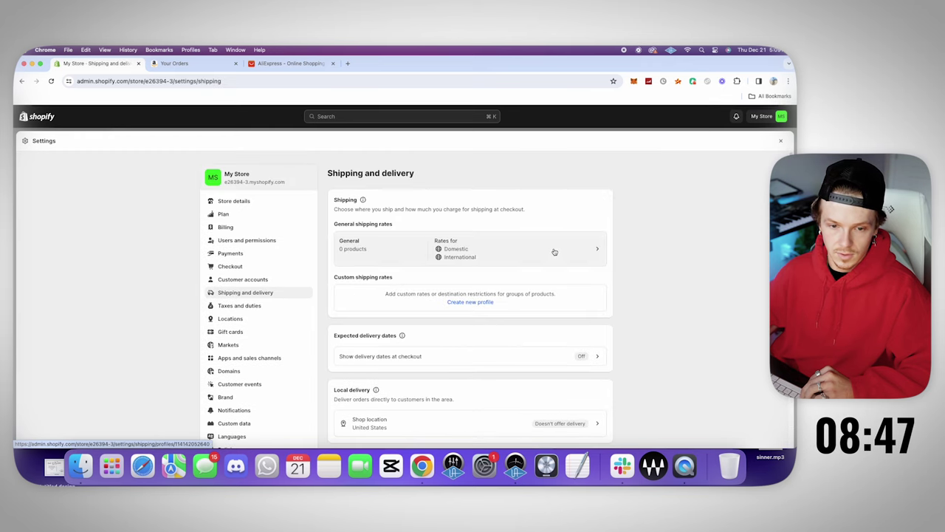
{"action": "left_click", "coordinate": [554, 252]}
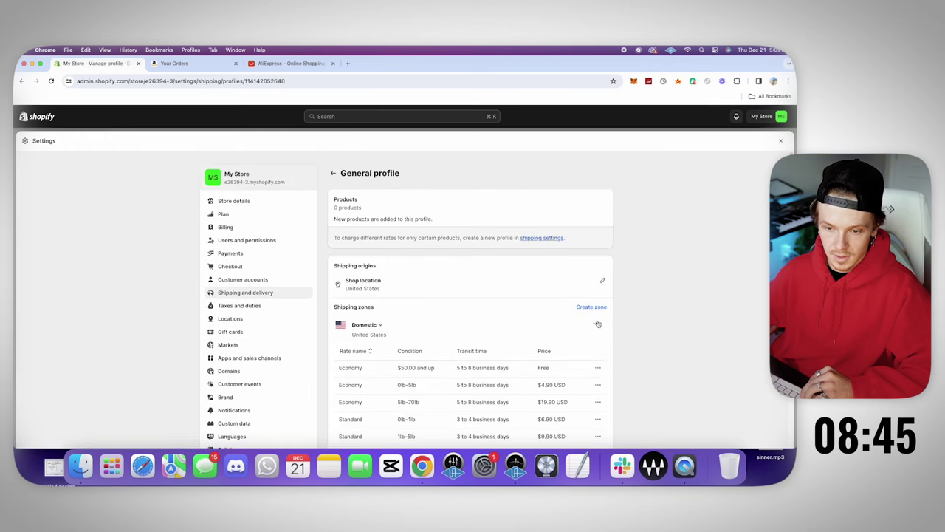
{"action": "left_click", "coordinate": [581, 354]}
{"action": "left_click", "coordinate": [590, 354]}
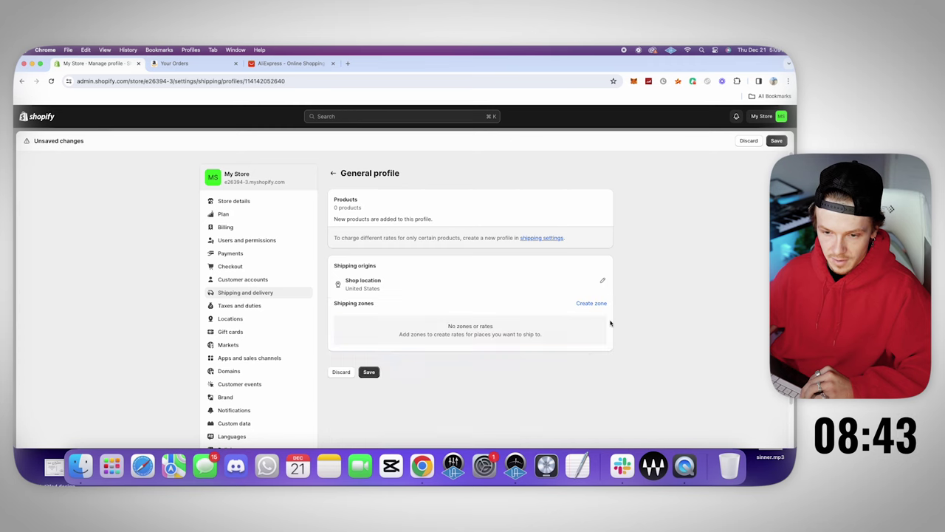
{"action": "left_click", "coordinate": [603, 282]}
{"action": "left_click", "coordinate": [512, 305]}
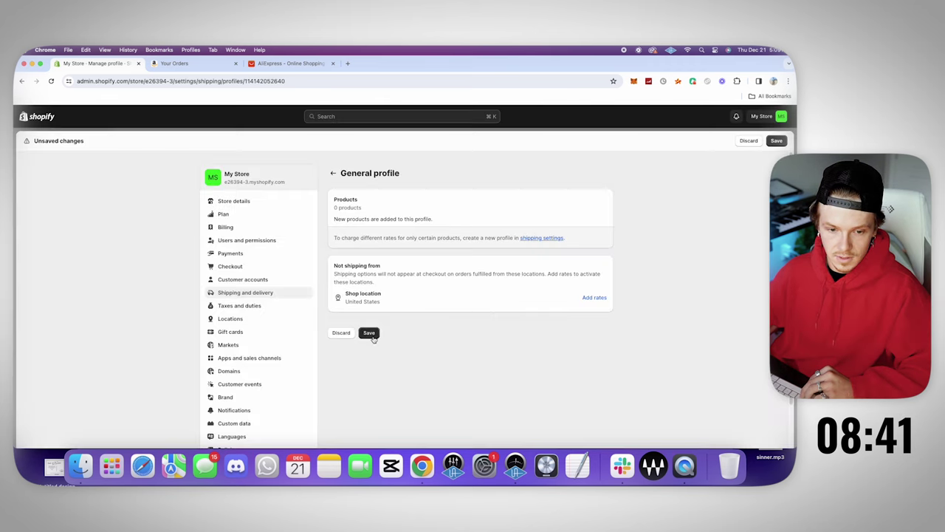
{"action": "left_click", "coordinate": [373, 335]}
{"action": "left_click", "coordinate": [595, 297]}
{"action": "left_click", "coordinate": [514, 305]}
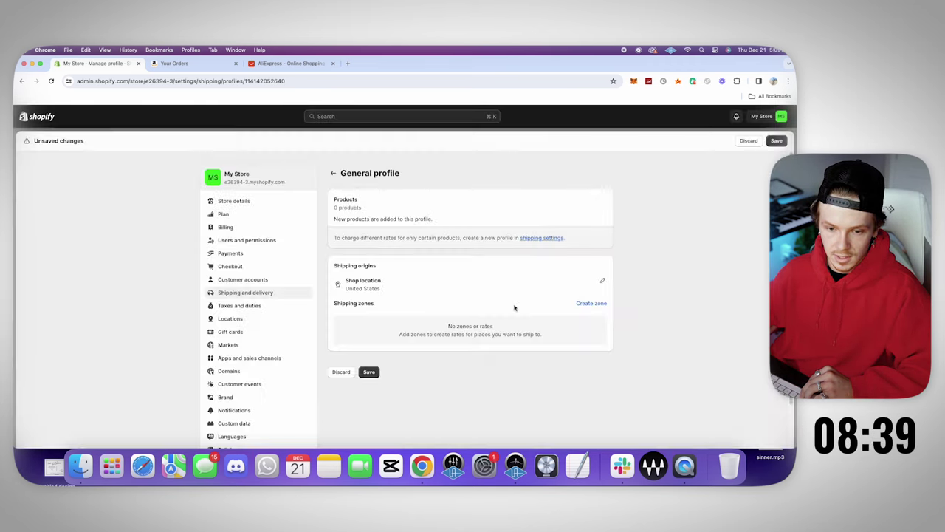
- Create a shipping zone named 'Worldwide' covering all countries
{"action": "left_click", "coordinate": [591, 302]}
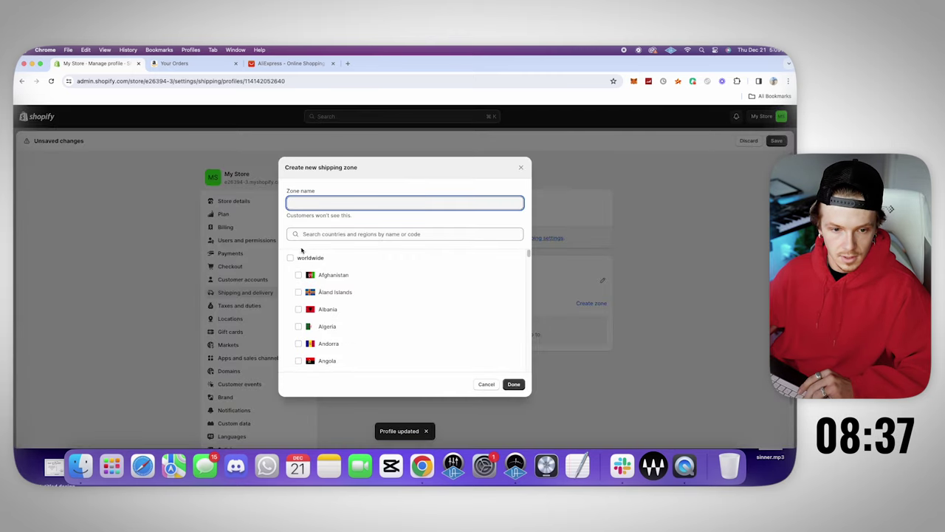
{"action": "left_click", "coordinate": [291, 257]}
{"action": "scroll", "coordinate": [451, 305], "scroll_direction": "down", "scroll_amount": 6}
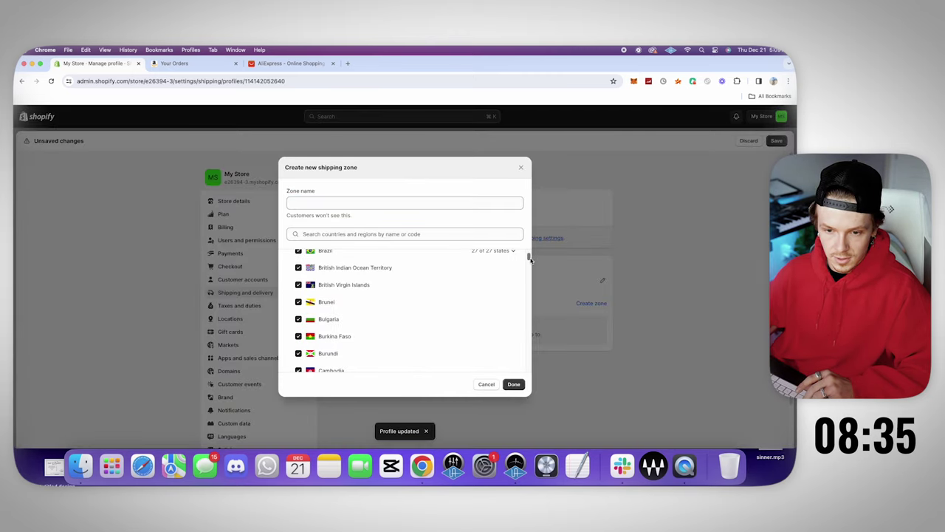
{"action": "left_click_drag", "start_coordinate": [530, 260], "coordinate": [529, 368]}
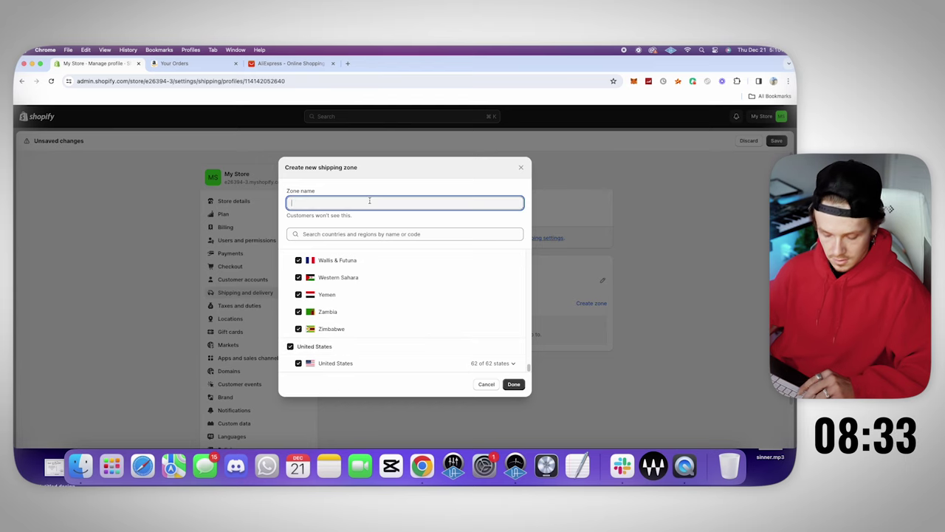
{"action": "type", "text": "Worldwide"}
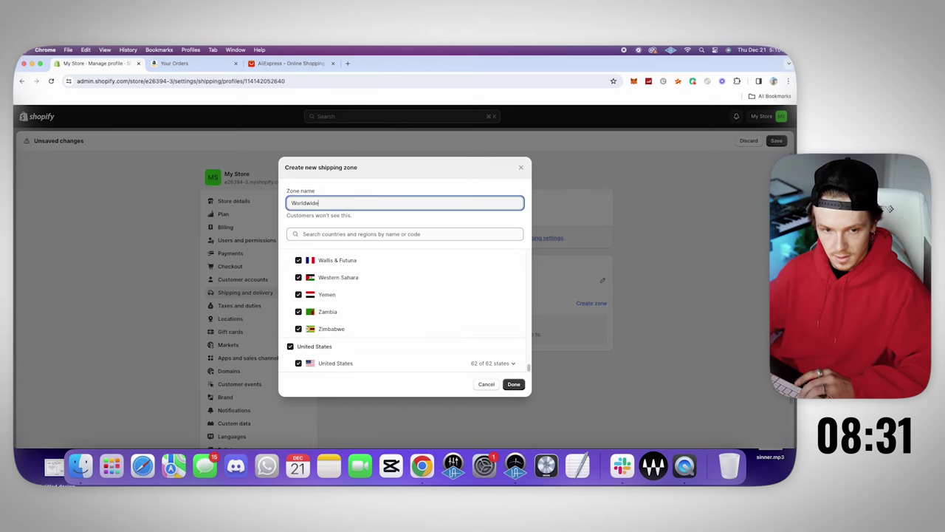
{"action": "left_click", "coordinate": [513, 385]}
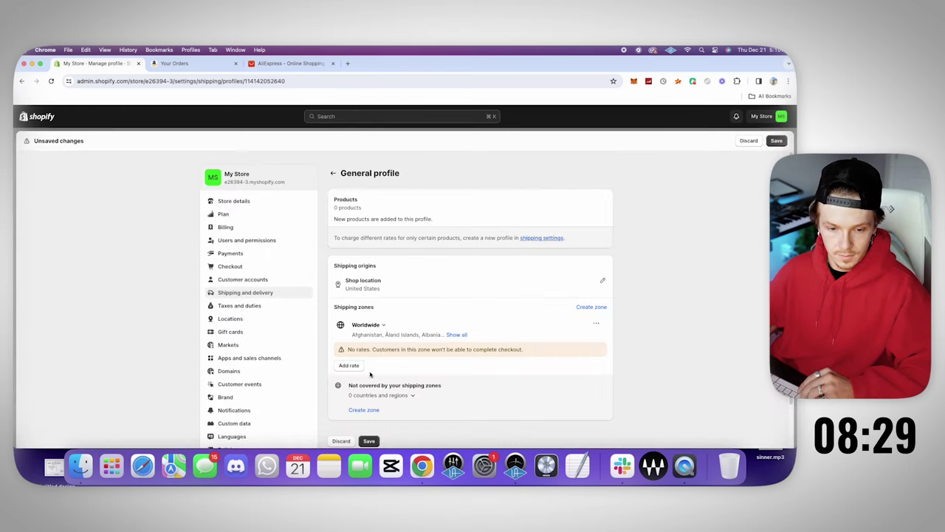
- Add a free 'FREE VIP Ensured Shipping' rate to the Worldwide zone and save the profile
{"action": "left_click", "coordinate": [350, 366]}
{"action": "left_click", "coordinate": [360, 272]}
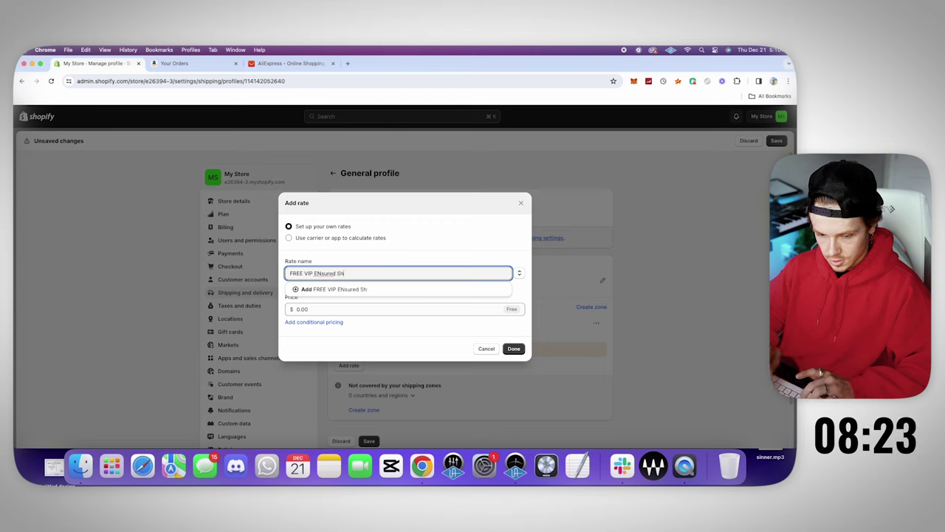
{"action": "type", "text": "FREE VIP ENsured Shipping"}
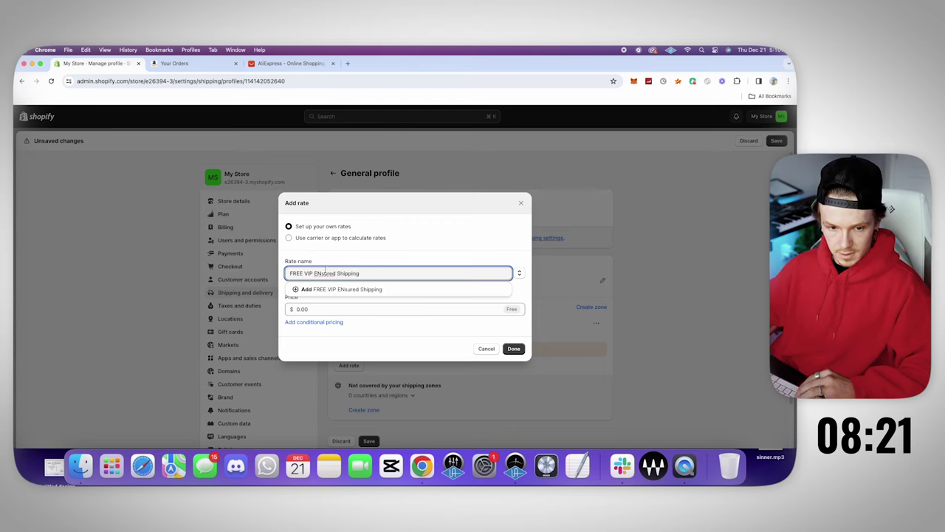
{"action": "left_click", "coordinate": [319, 273]}
{"action": "key", "text": "BackSpace"}
{"action": "type", "text": "n"}
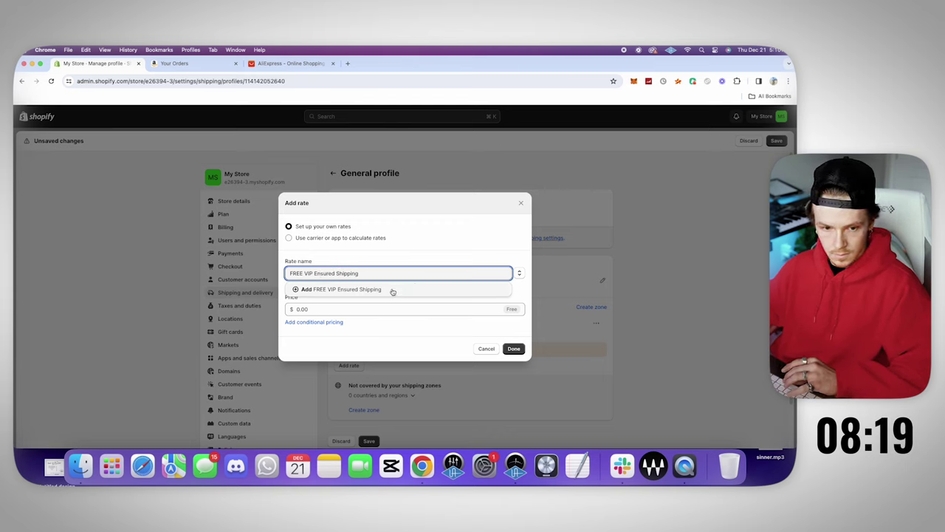
{"action": "left_click", "coordinate": [325, 322]}
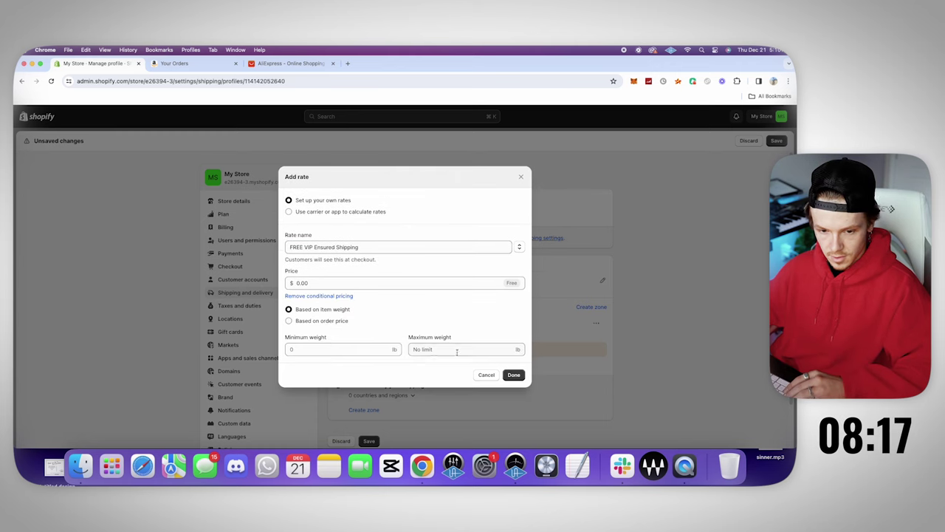
{"action": "left_click", "coordinate": [513, 375]}
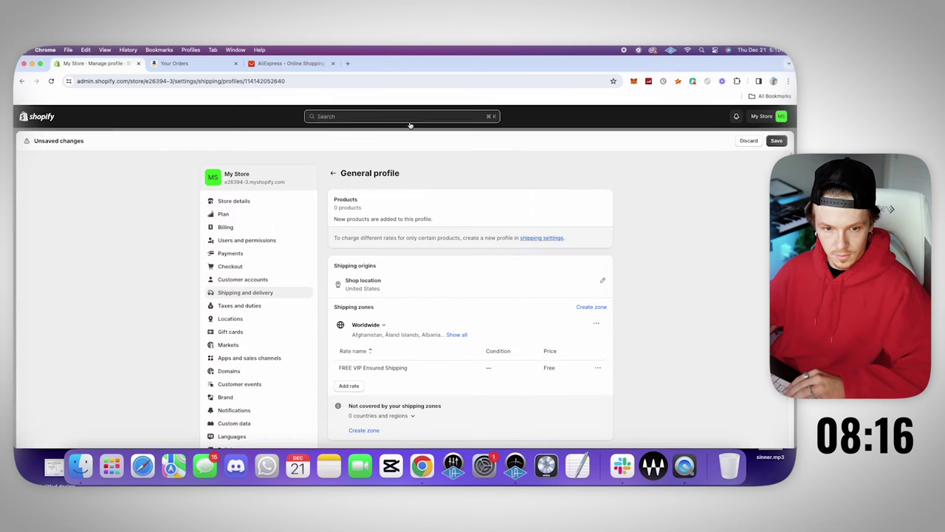
{"action": "left_click", "coordinate": [776, 140]}
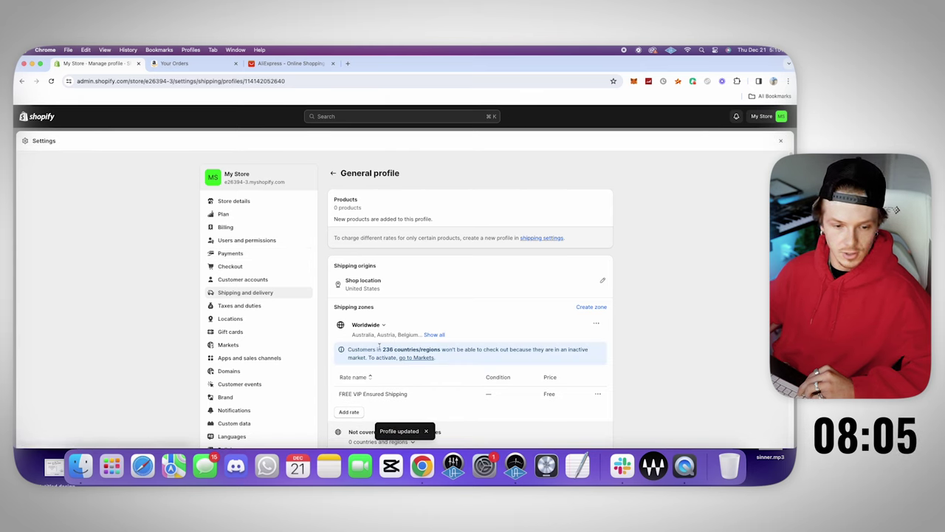
- Set the worldwide market's status to Active and save it
{"action": "left_click", "coordinate": [230, 346]}
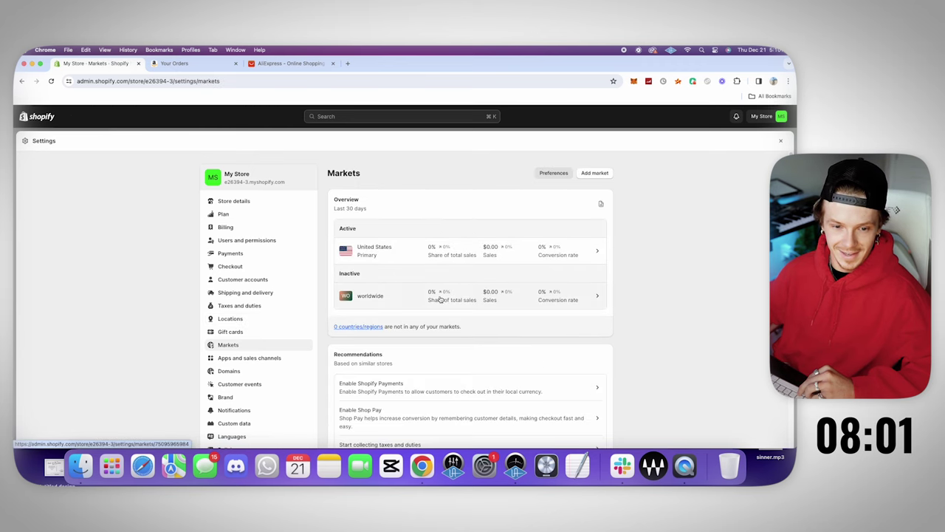
{"action": "left_click", "coordinate": [458, 301]}
{"action": "left_click", "coordinate": [595, 173]}
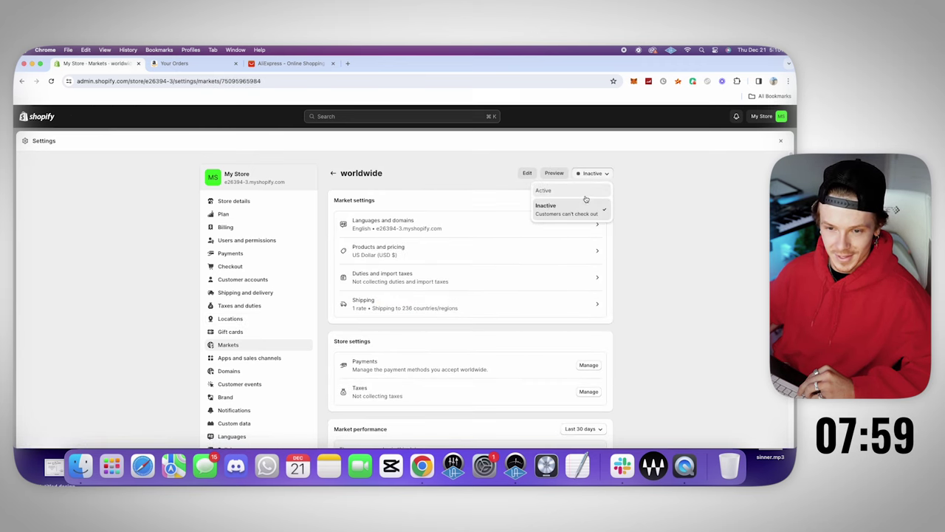
{"action": "left_click", "coordinate": [606, 191]}
{"action": "left_click", "coordinate": [782, 141]}
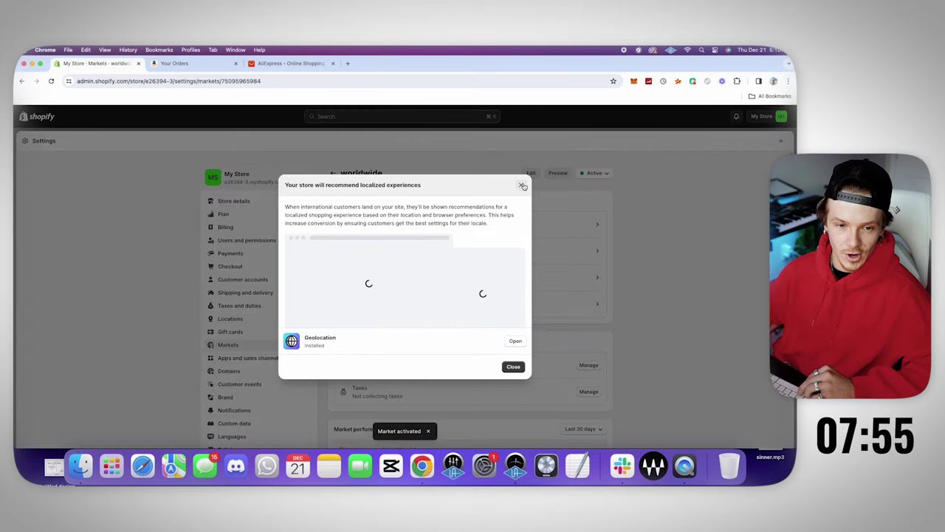
{"action": "left_click", "coordinate": [523, 185]}
{"action": "left_click", "coordinate": [333, 174]}
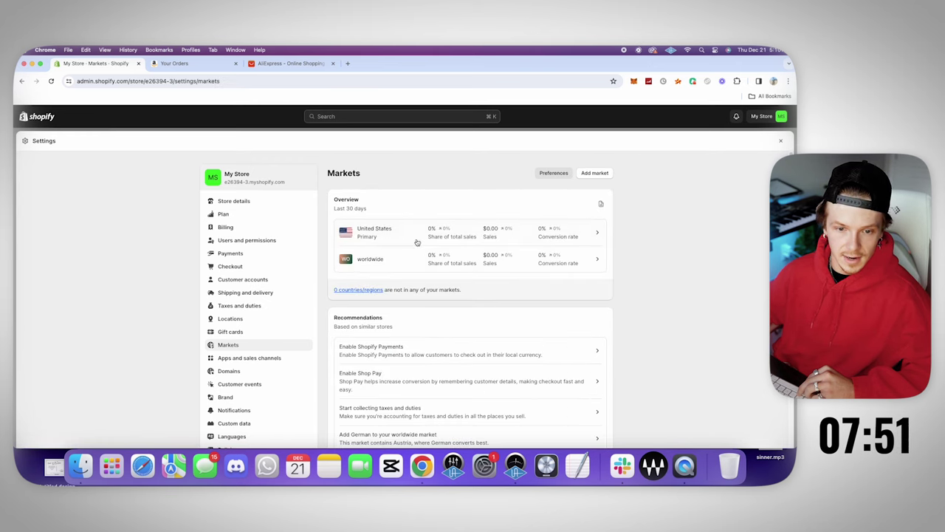
- Open the Footer menu under Online Store > Navigation and retitle it 'More About Us...'
{"action": "left_click", "coordinate": [227, 124]}
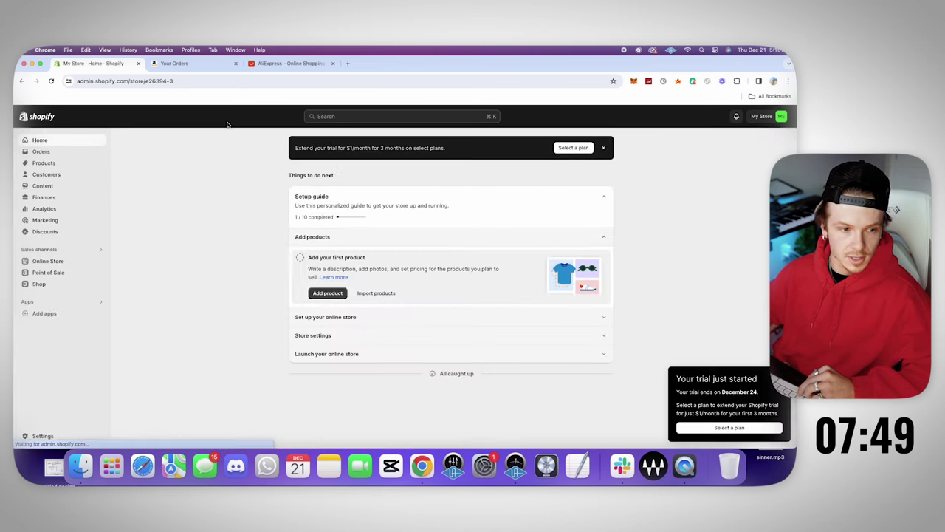
{"action": "left_click", "coordinate": [50, 263]}
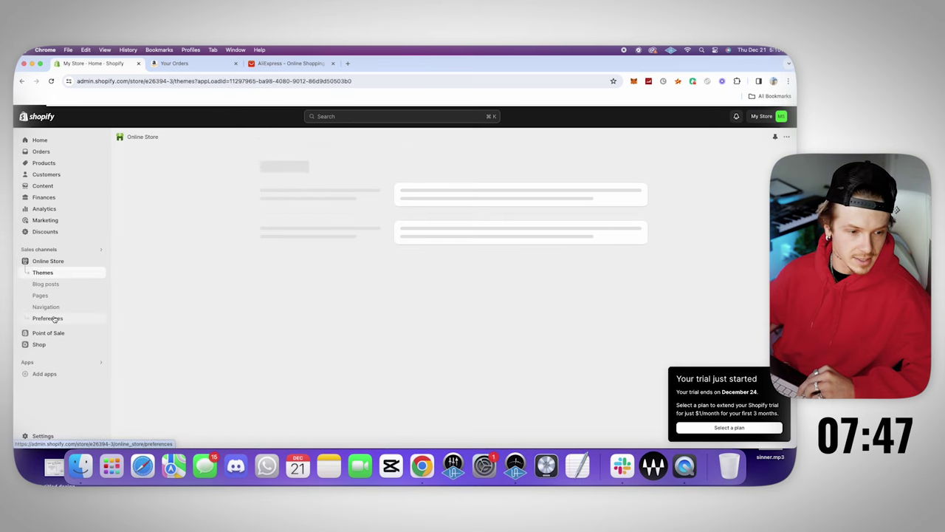
{"action": "left_click", "coordinate": [65, 307]}
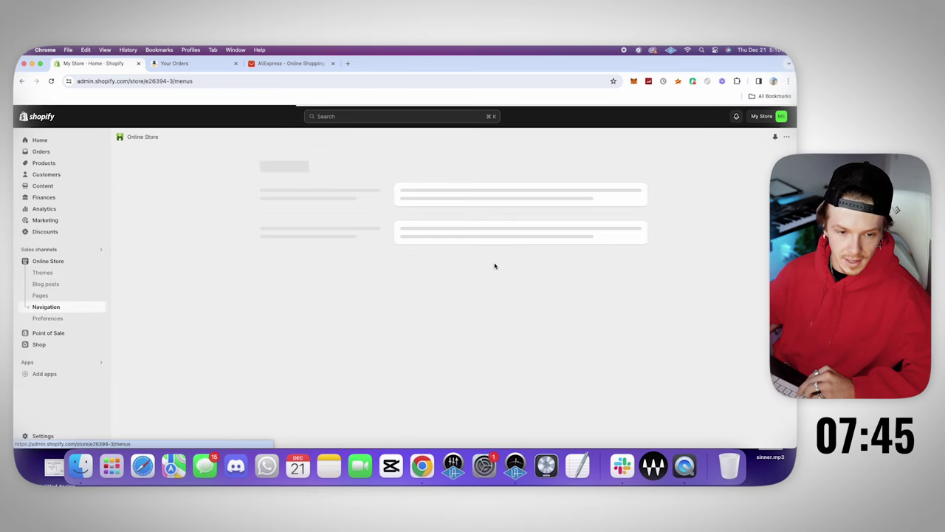
{"action": "left_click", "coordinate": [549, 279]}
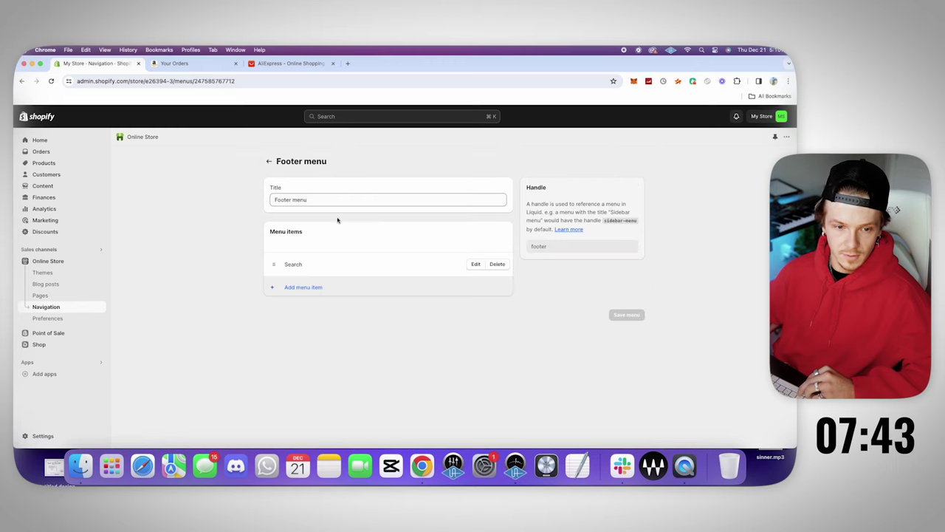
{"action": "double_click", "coordinate": [334, 200]}
{"action": "type", "text": "More"}
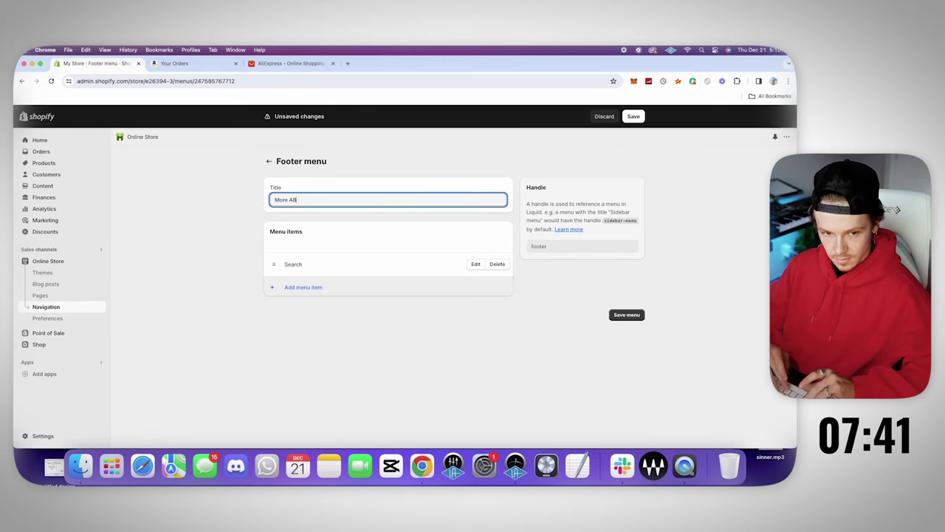
{"action": "type", "text": " About Us"}
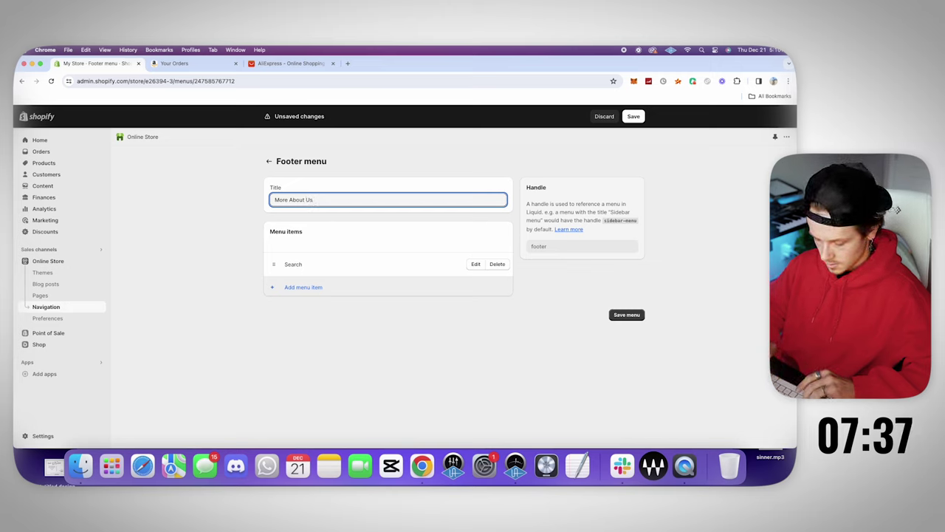
{"action": "type", "text": "..."}
- Add footer menu items linking to the Contact page and the Privacy Policy
{"action": "left_click", "coordinate": [302, 287]}
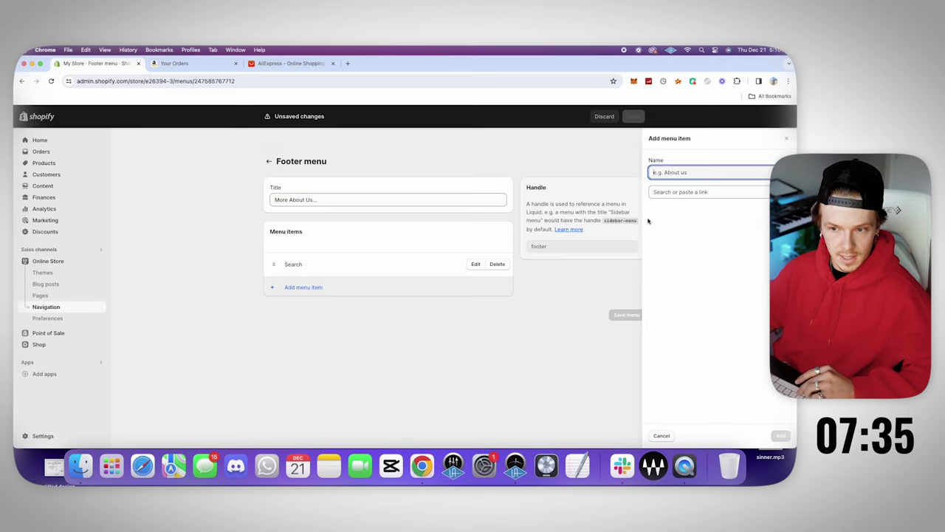
{"action": "left_click", "coordinate": [703, 192]}
{"action": "left_click", "coordinate": [698, 274]}
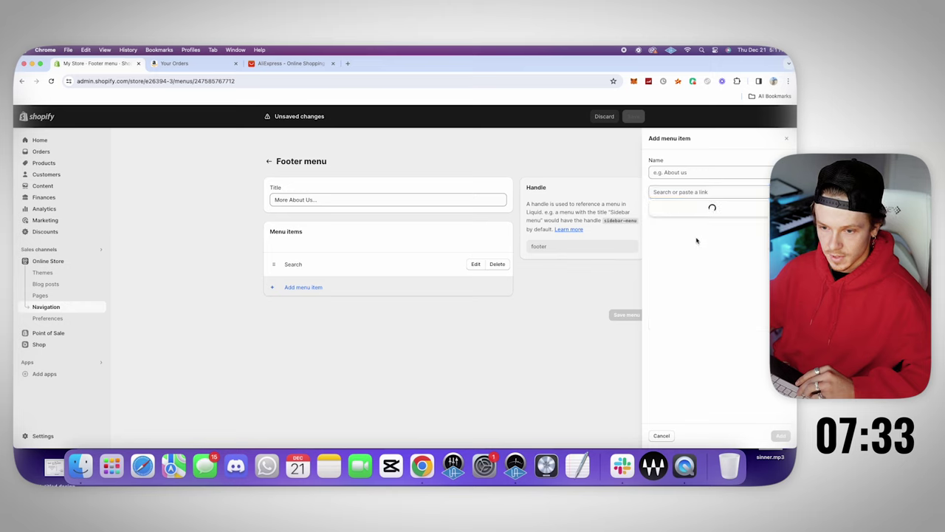
{"action": "left_click", "coordinate": [690, 230]}
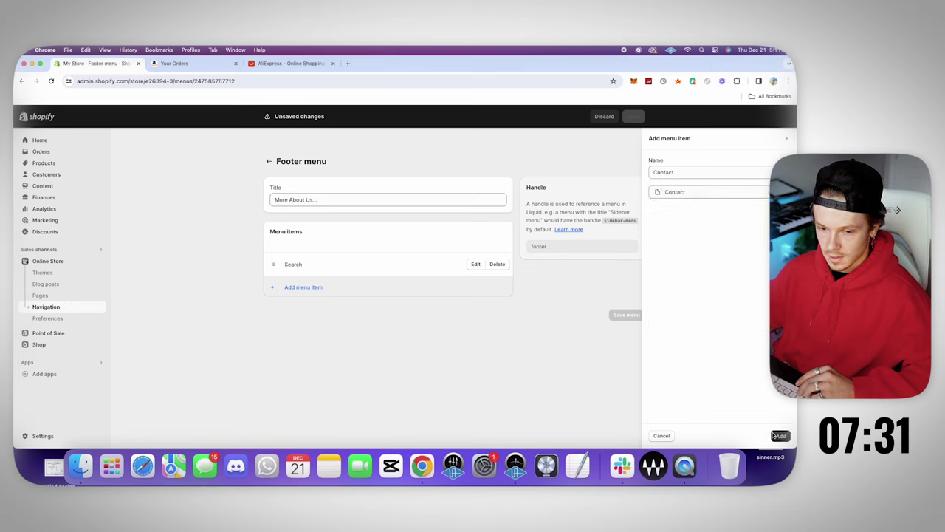
{"action": "left_click", "coordinate": [779, 436]}
{"action": "left_click", "coordinate": [303, 309]}
{"action": "left_click", "coordinate": [703, 191]}
{"action": "left_click", "coordinate": [701, 308]}
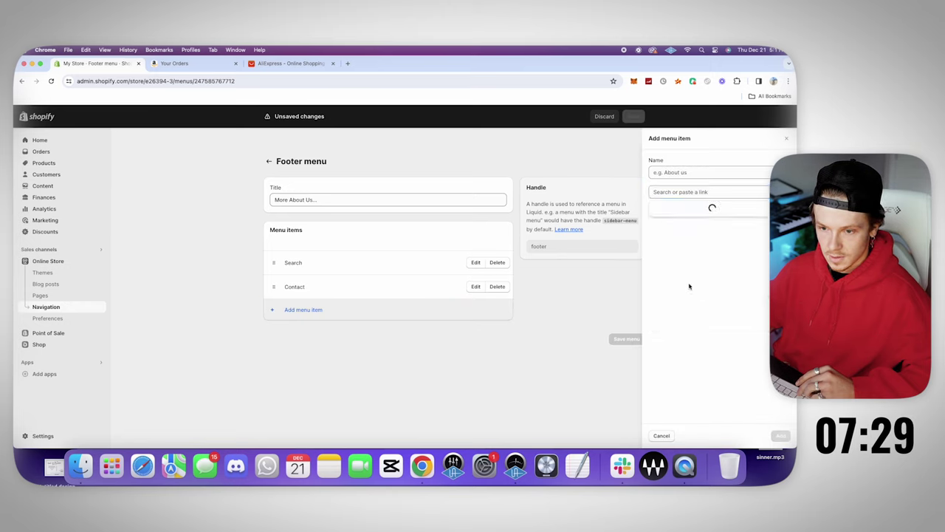
{"action": "left_click", "coordinate": [690, 228]}
{"action": "left_click", "coordinate": [780, 436]}
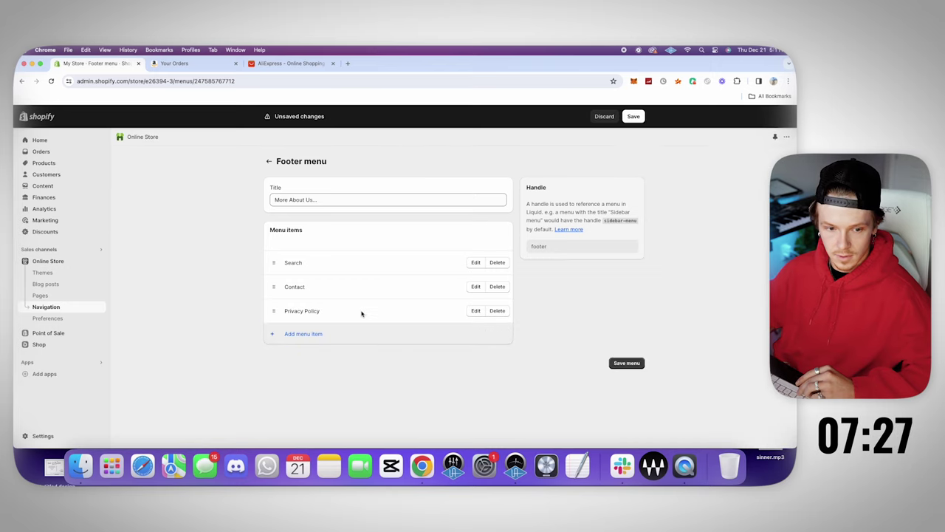
- Add a Terms of Service link to the footer menu and save it
{"action": "left_click", "coordinate": [349, 337]}
{"action": "left_click", "coordinate": [703, 191]}
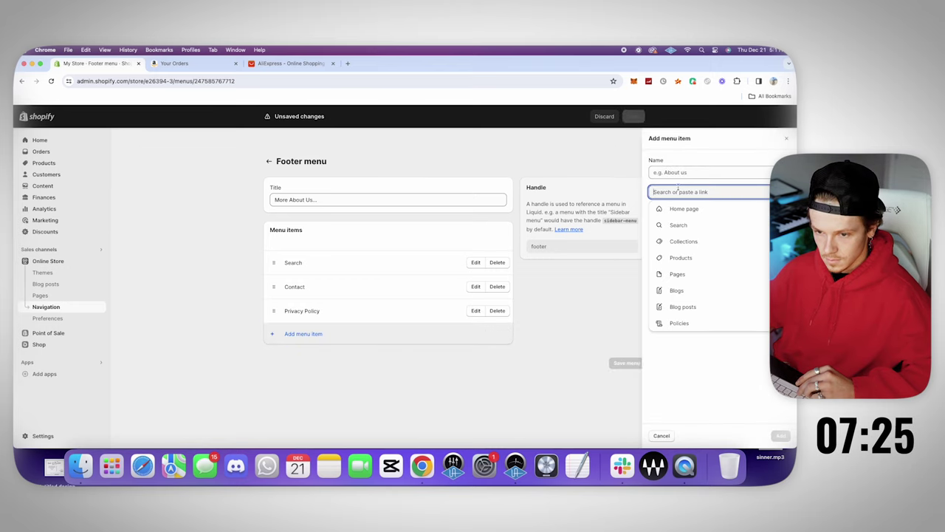
{"action": "left_click", "coordinate": [698, 308]}
{"action": "left_click", "coordinate": [690, 240]}
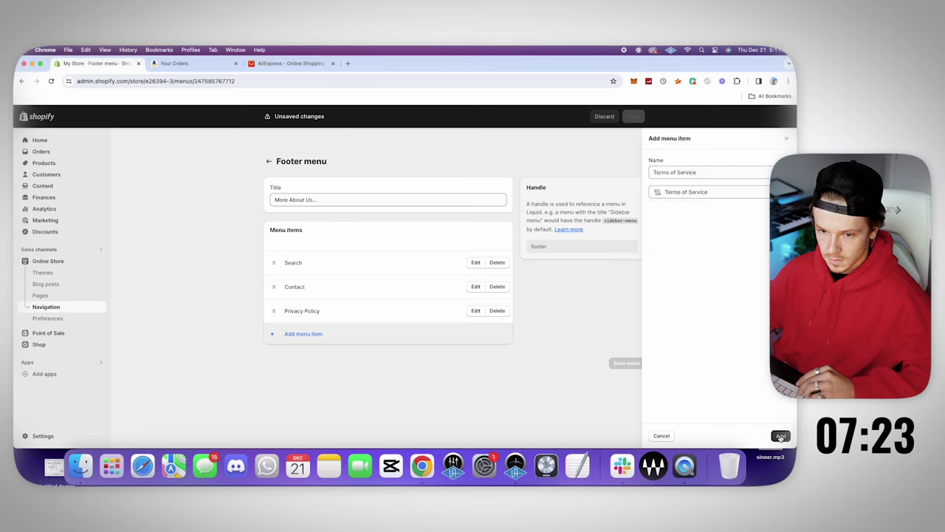
{"action": "left_click", "coordinate": [781, 436]}
{"action": "left_click", "coordinate": [635, 117]}
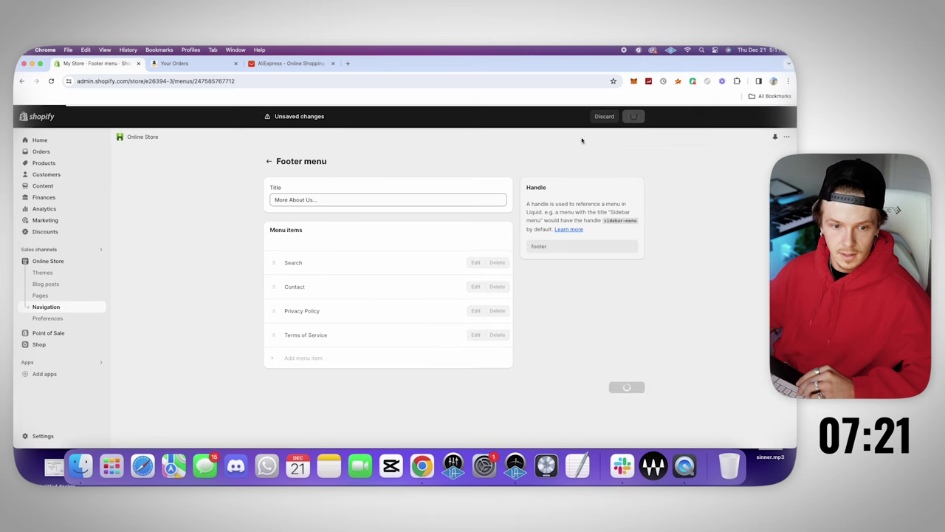
{"action": "left_click", "coordinate": [269, 161]}
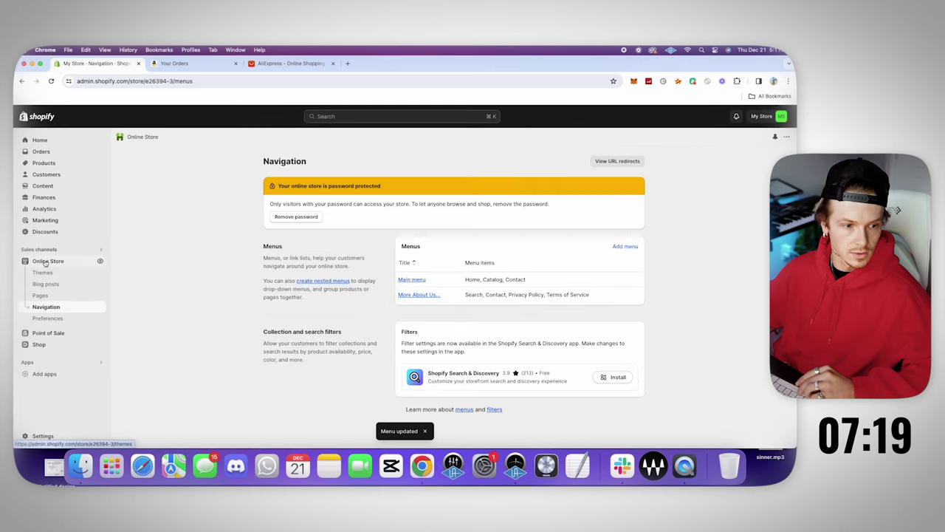
- Search AliExpress for 'makeup brush cleaner' in the other tab
{"action": "left_click", "coordinate": [44, 163]}
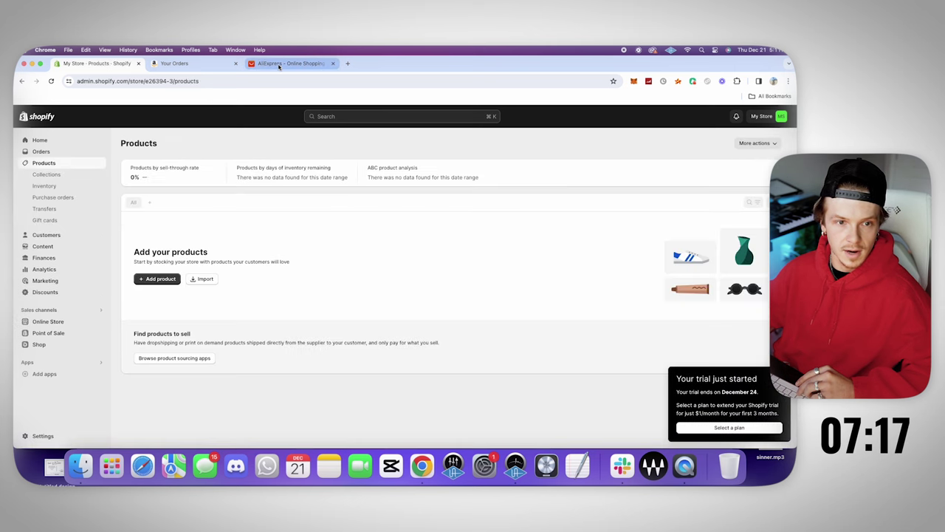
{"action": "left_click", "coordinate": [288, 63]}
{"action": "type", "text": "makeu"}
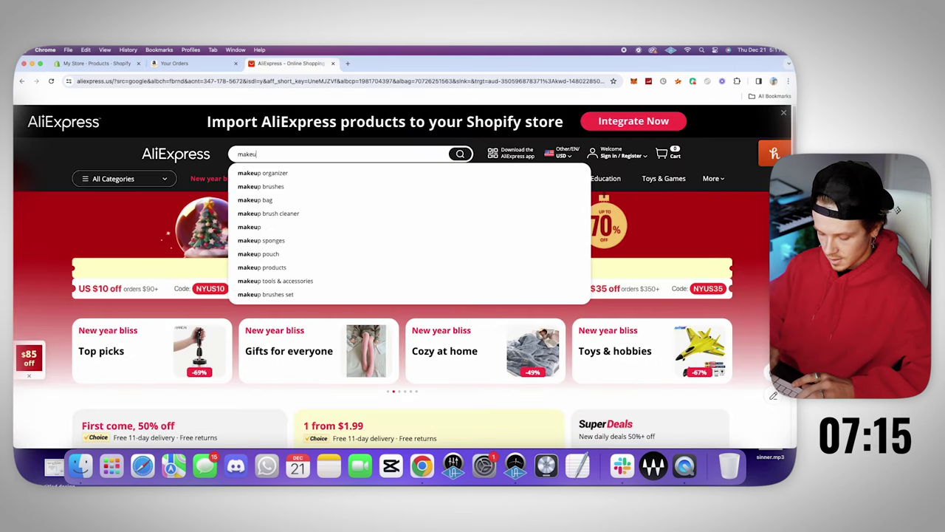
{"action": "type", "text": "p brush cleaner"}
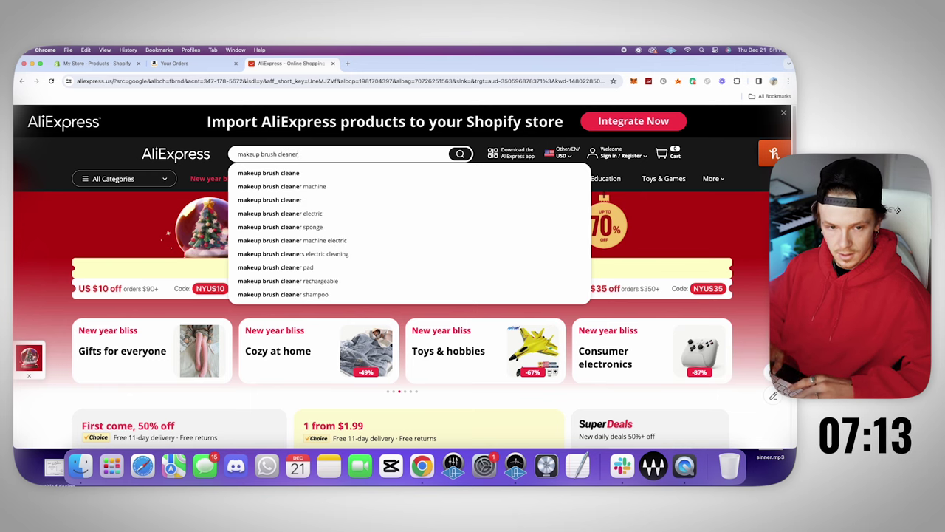
{"action": "key", "text": "Return"}
{"action": "left_click", "coordinate": [118, 63]}
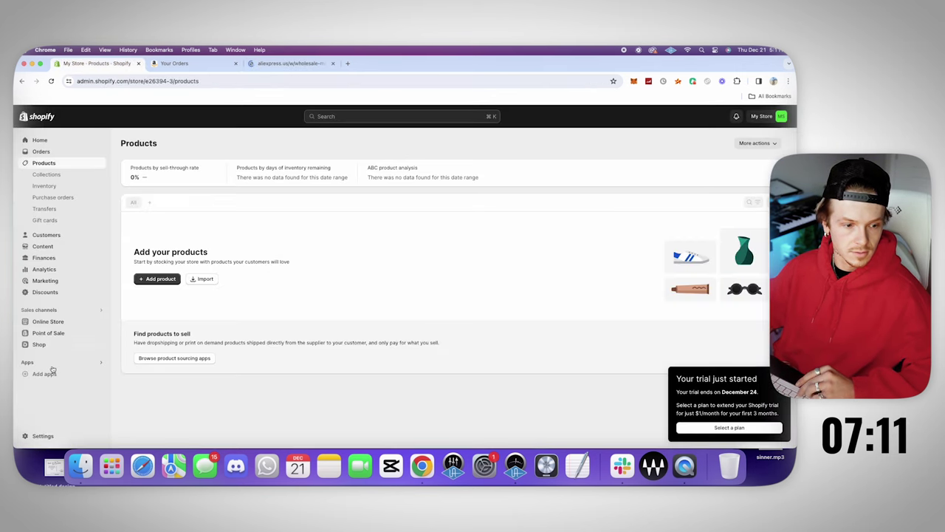
- Open the Shopify App Store from the Online Store's recommended apps
{"action": "left_click", "coordinate": [40, 436]}
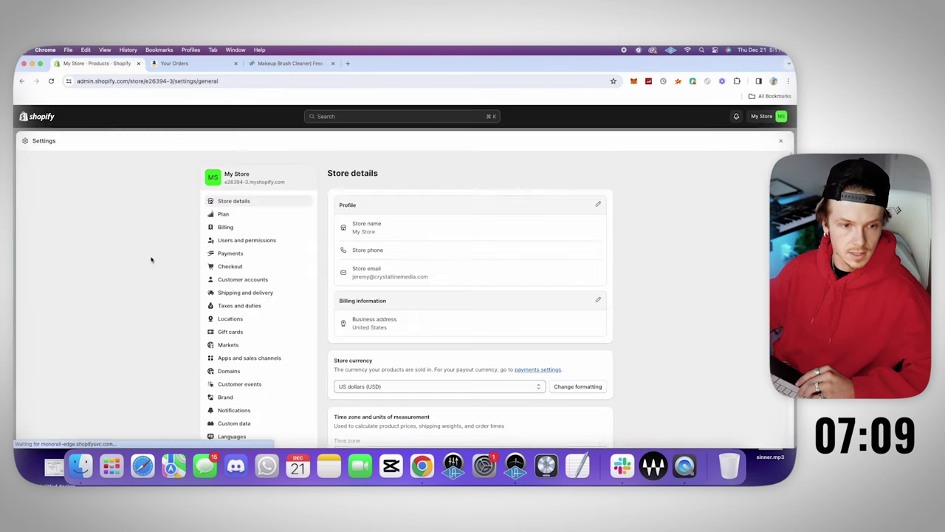
{"action": "key", "text": "Escape"}
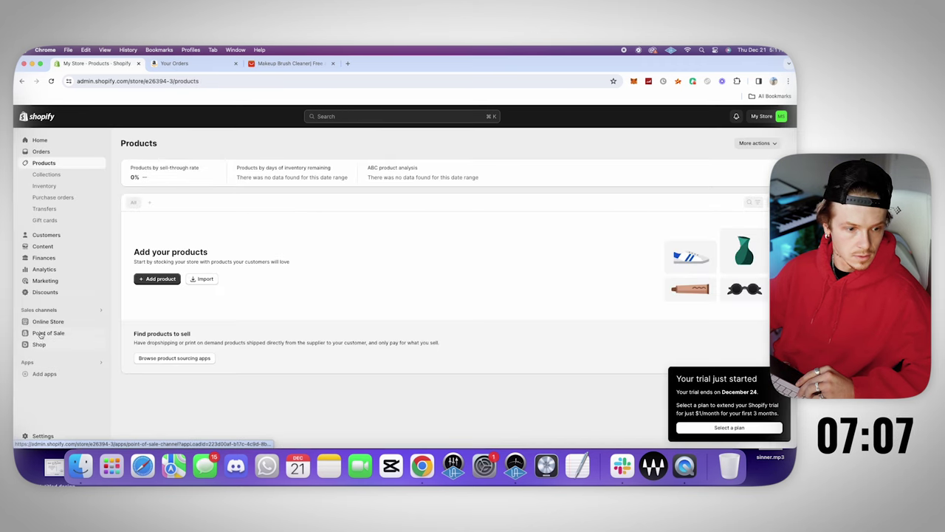
{"action": "left_click", "coordinate": [44, 321]}
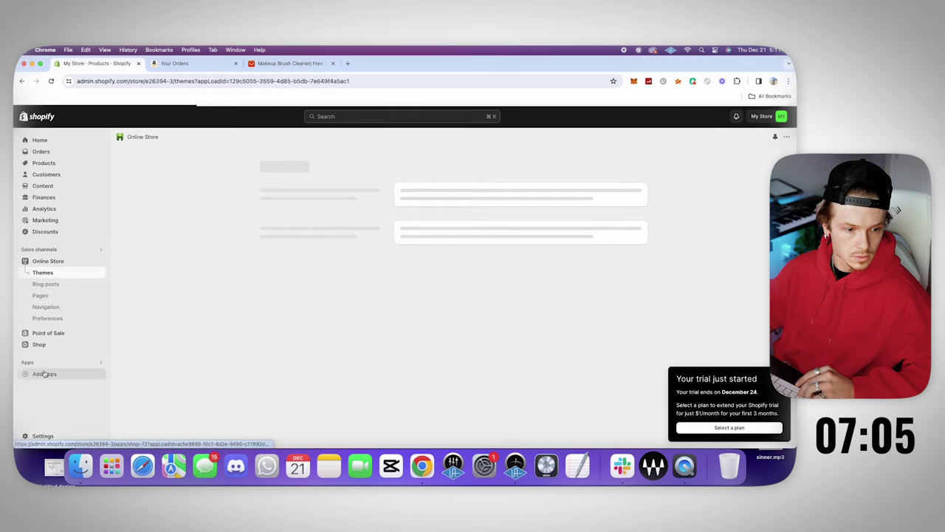
{"action": "left_click", "coordinate": [43, 374]}
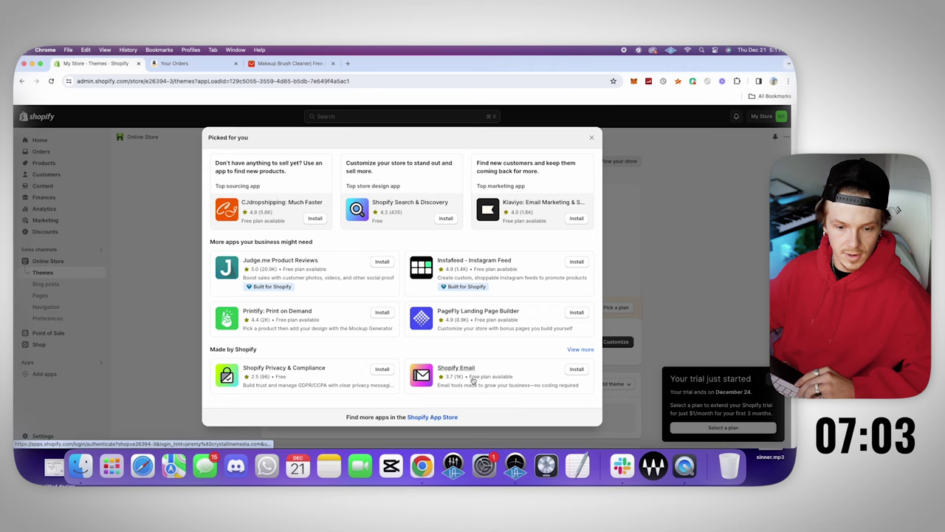
{"action": "left_click", "coordinate": [432, 416]}
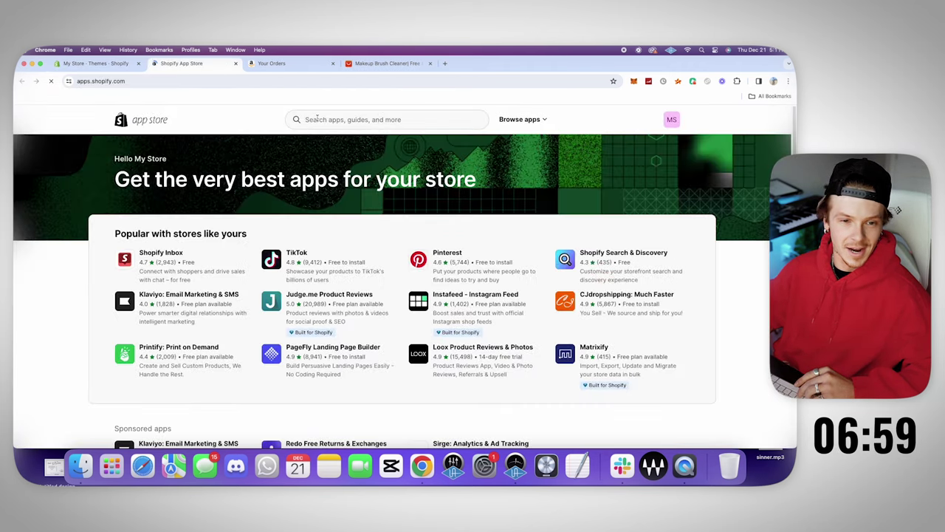
- Search the App Store for 'zendrop' and install the Zendrop - Dropshipping & POD app
{"action": "left_click", "coordinate": [317, 119]}
{"action": "type", "text": "zendrop"}
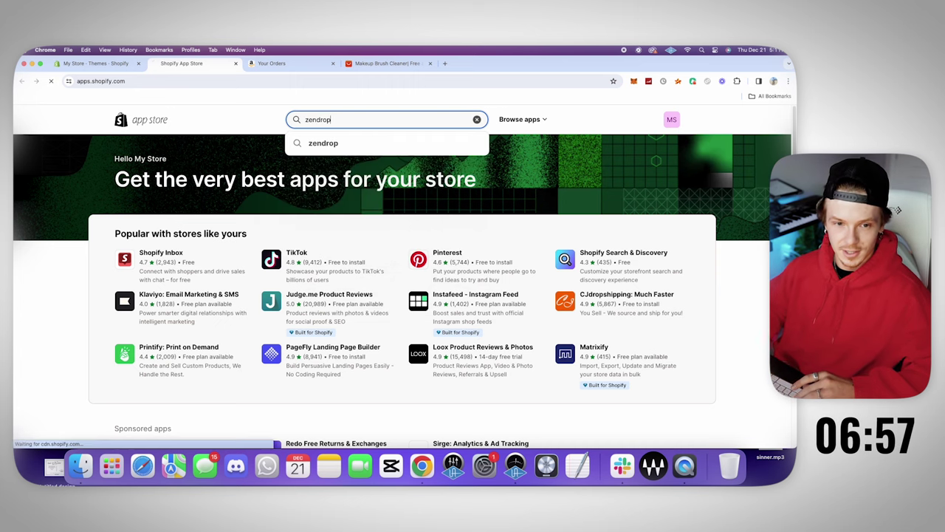
{"action": "left_click", "coordinate": [313, 142]}
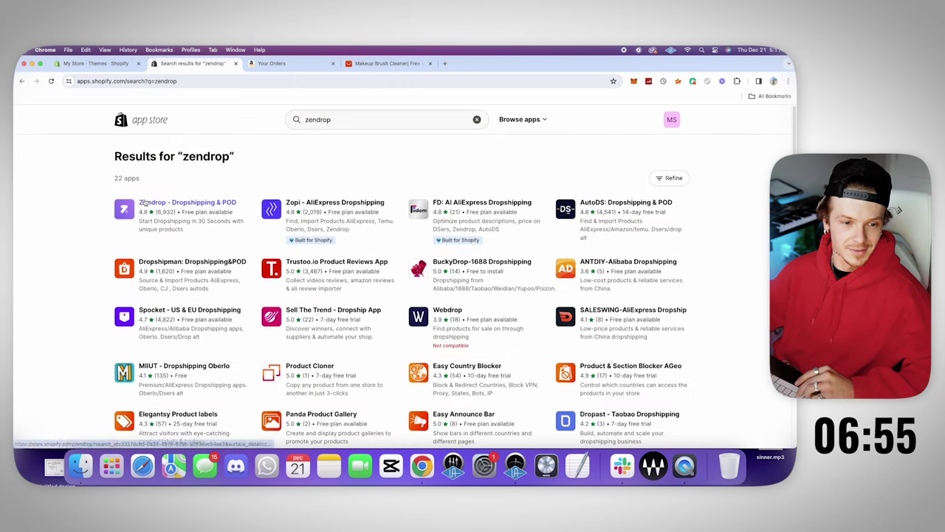
{"action": "left_click", "coordinate": [148, 202]}
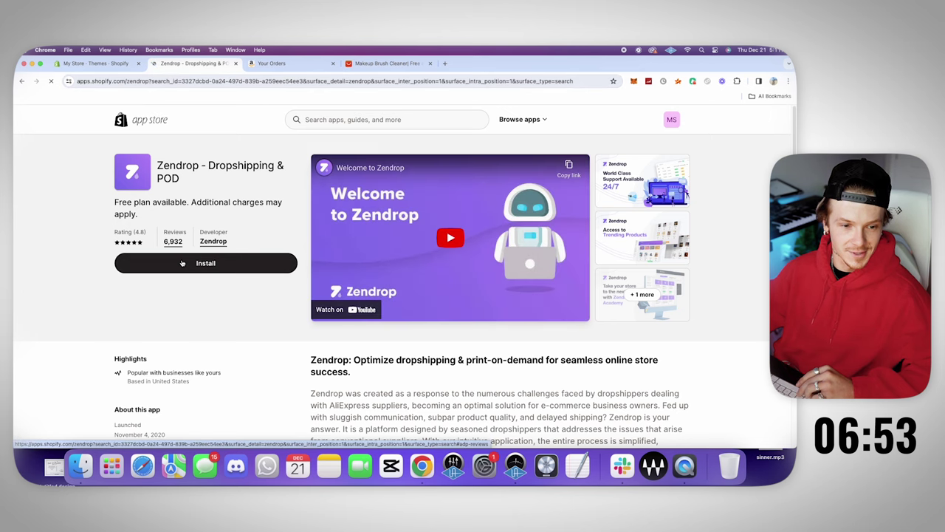
{"action": "left_click", "coordinate": [204, 264]}
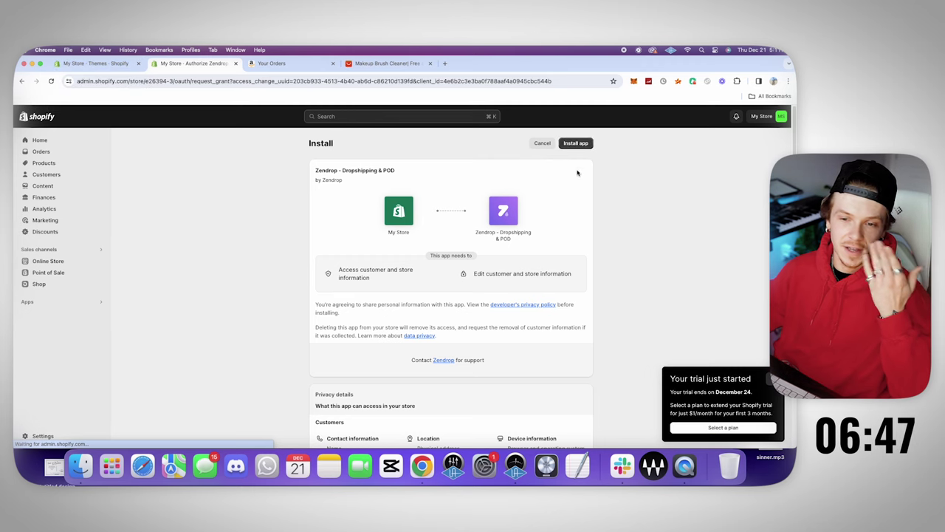
{"action": "left_click", "coordinate": [575, 143]}
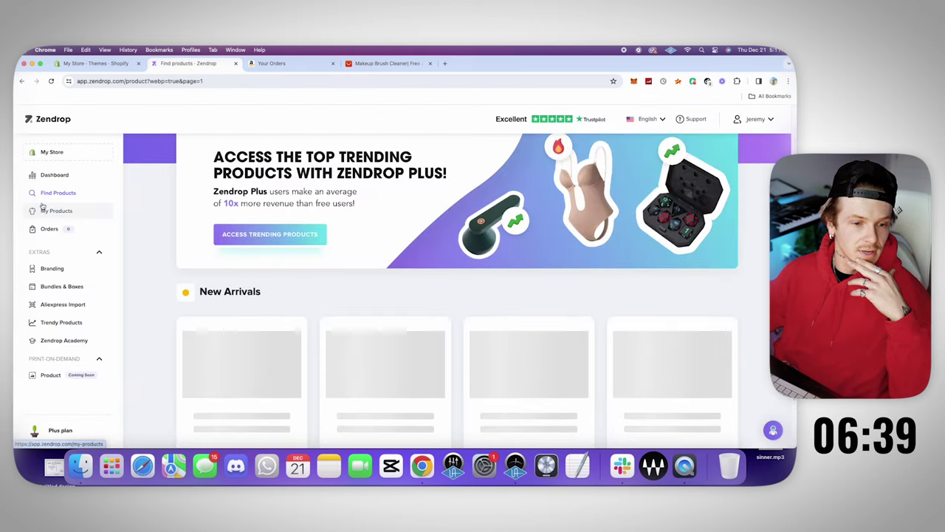
- Search 'makeup cleaner', import the $6.21 Automatic Makeup Brush Cleaner, and open Review & Publish
{"action": "type", "text": "ma"}
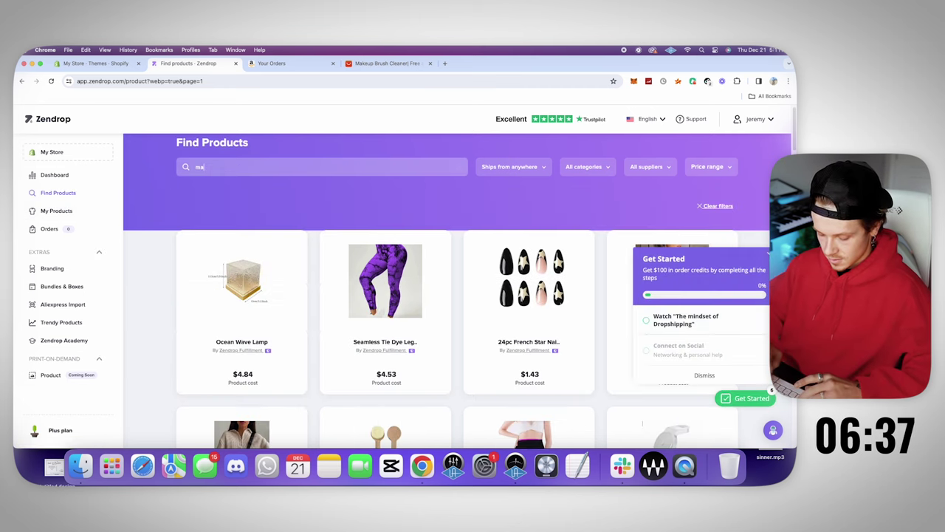
{"action": "type", "text": "keup "}
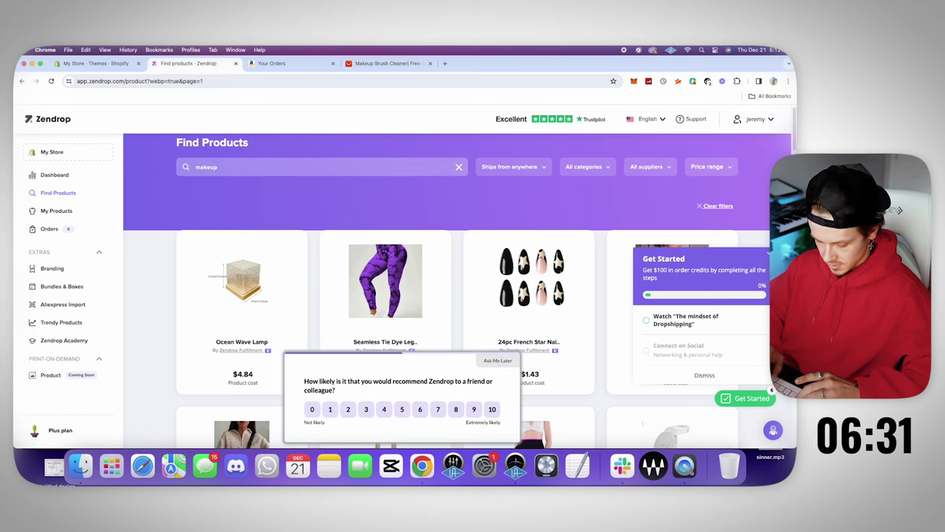
{"action": "type", "text": "cleaner"}
{"action": "key", "text": "Return"}
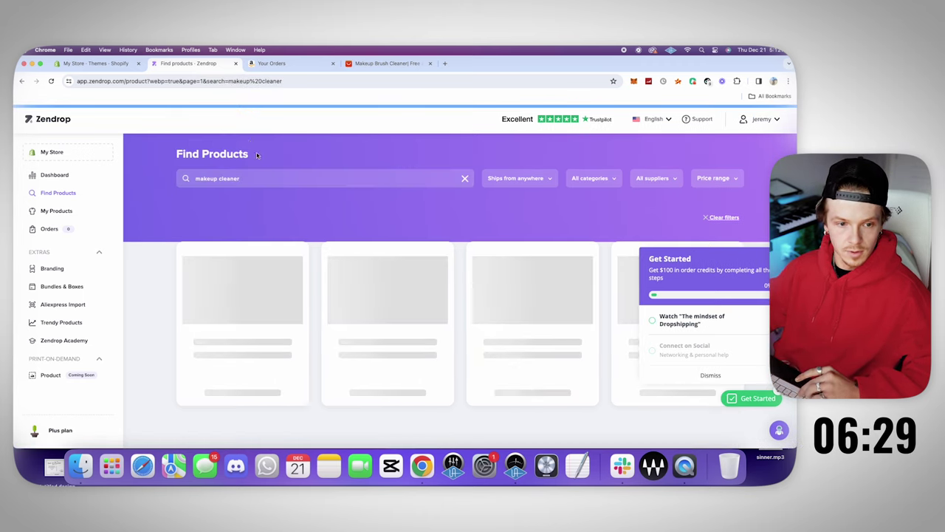
{"action": "scroll", "coordinate": [247, 296], "scroll_direction": "down", "scroll_amount": 2}
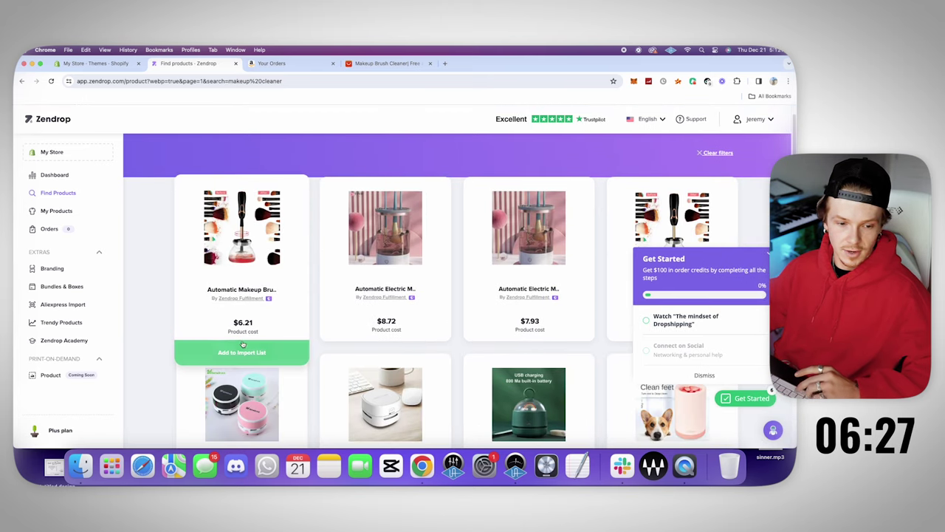
{"action": "left_click", "coordinate": [241, 352]}
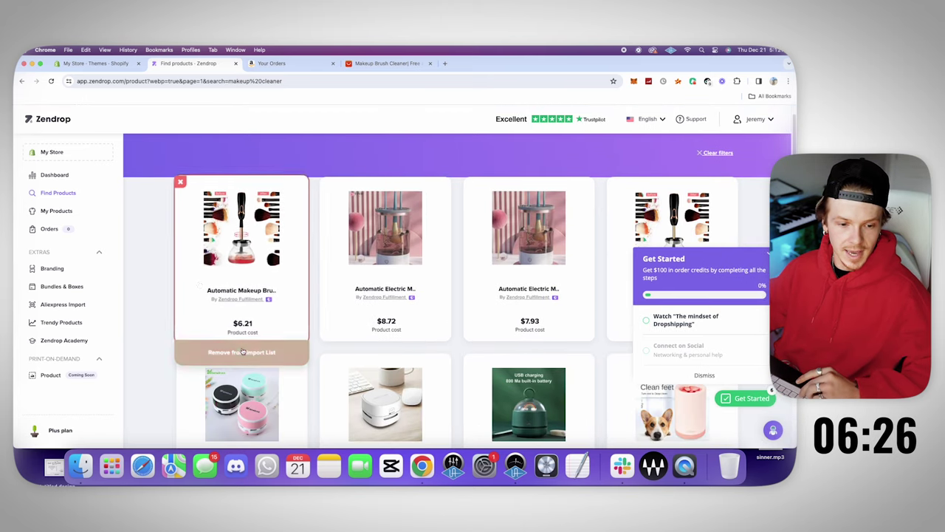
{"action": "left_click", "coordinate": [51, 212]}
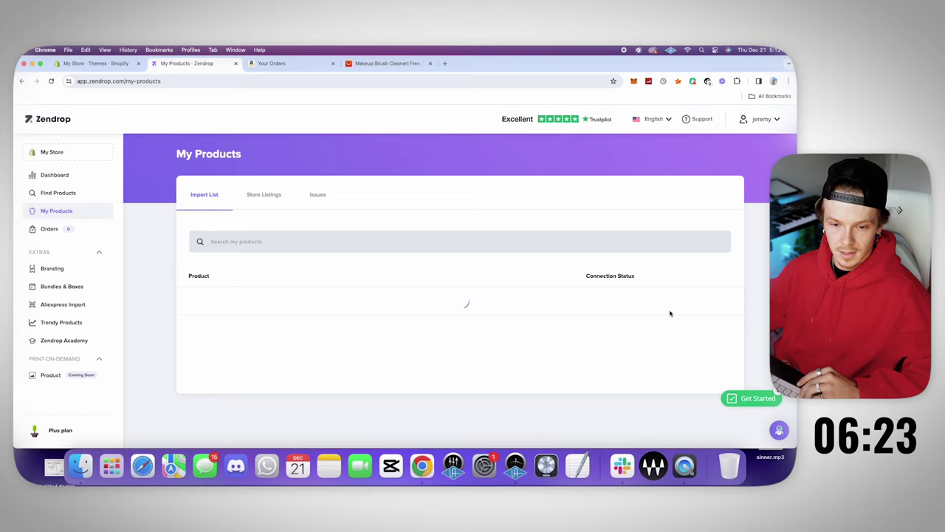
{"action": "left_click", "coordinate": [609, 301]}
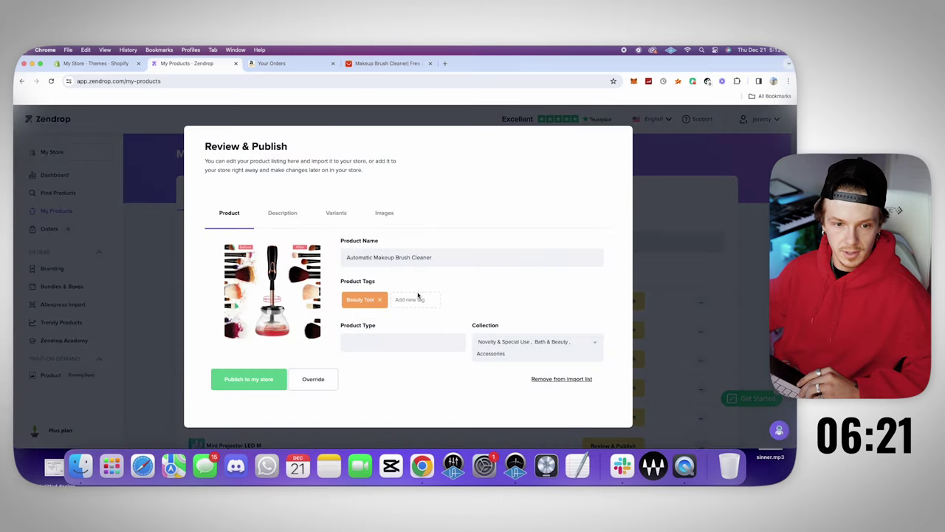
- Look through the brush cleaner's Images and Variants, then select all its Description text
{"action": "left_click", "coordinate": [390, 217]}
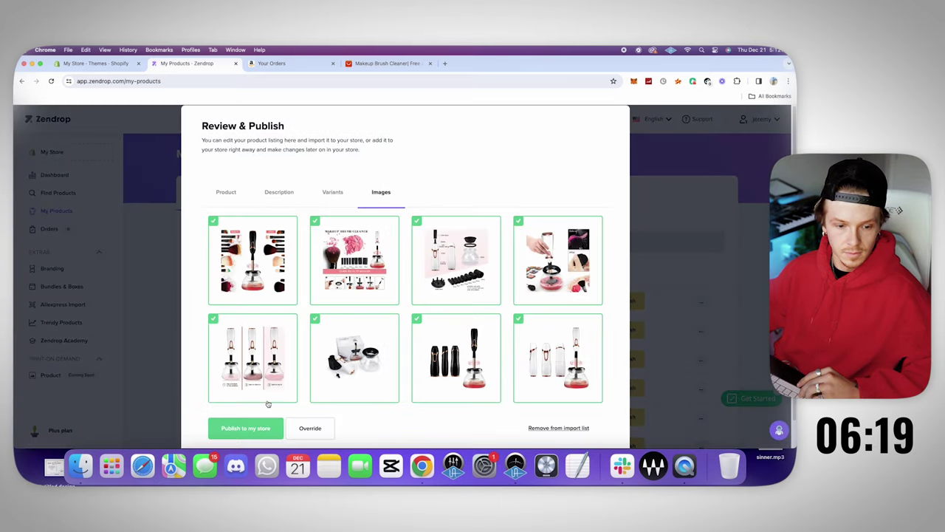
{"action": "left_click", "coordinate": [332, 198]}
{"action": "left_click", "coordinate": [283, 236]}
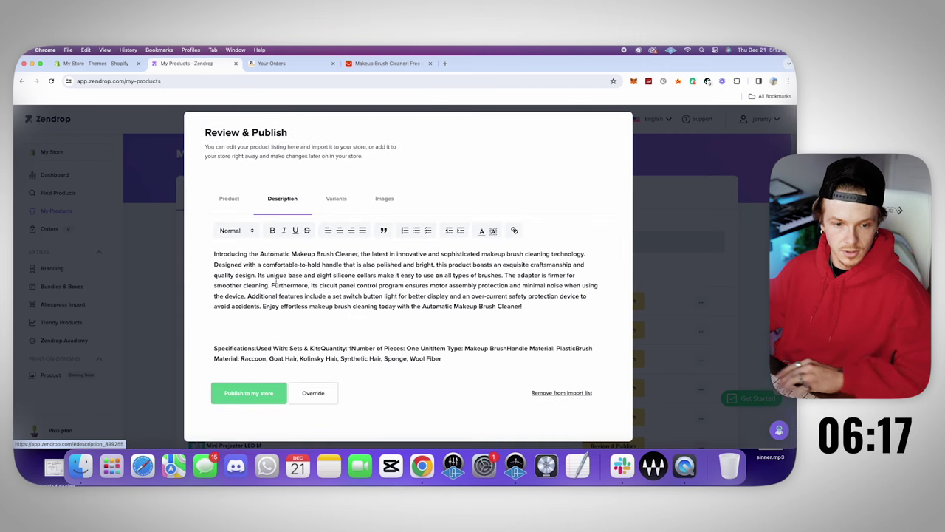
{"action": "left_click_drag", "start_coordinate": [215, 254], "coordinate": [506, 411]}
{"action": "key", "text": "super+c"}
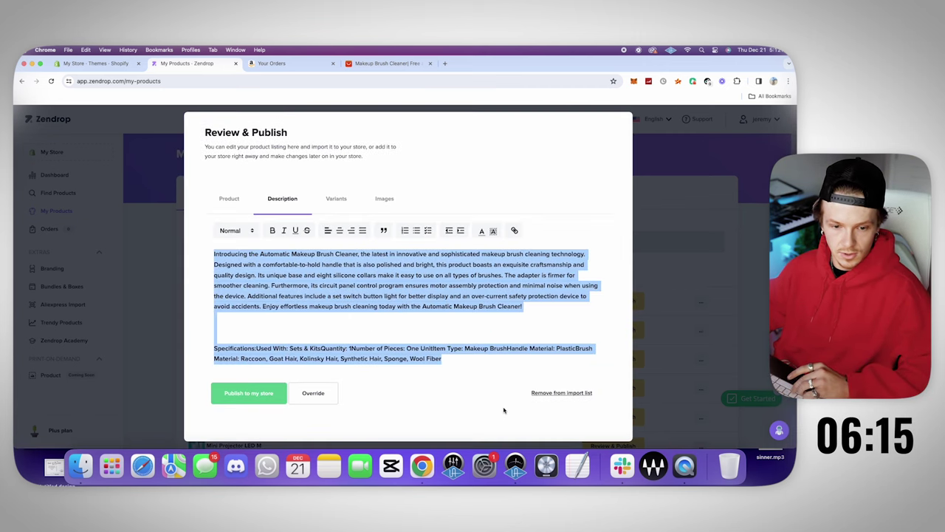
- Ask ChatGPT to 'make this better and more fun' for the pasted brush cleaner description
{"action": "left_click", "coordinate": [445, 63]}
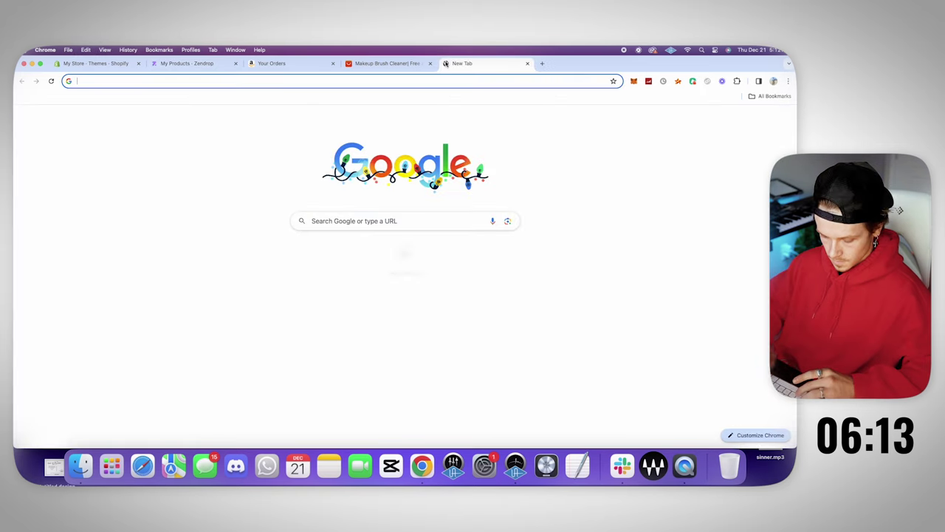
{"action": "type", "text": "chase"}
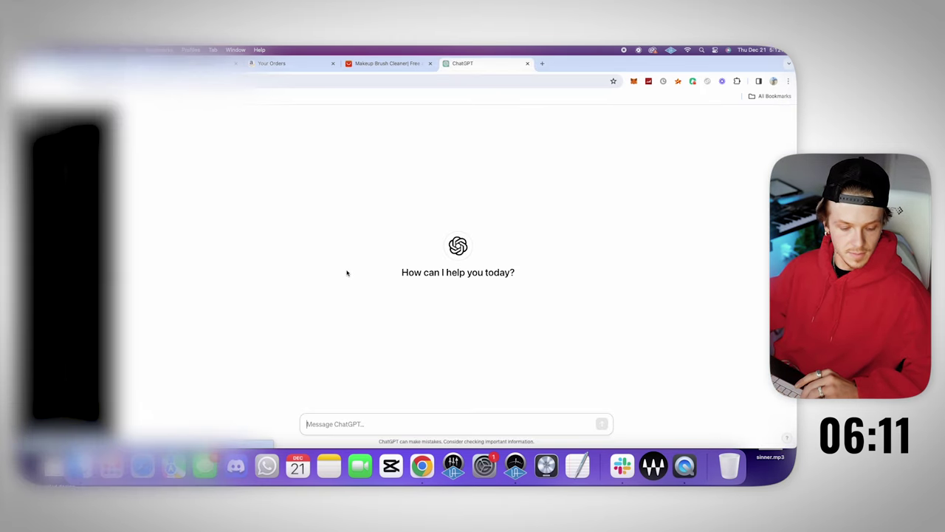
{"action": "type", "text": "make th"}
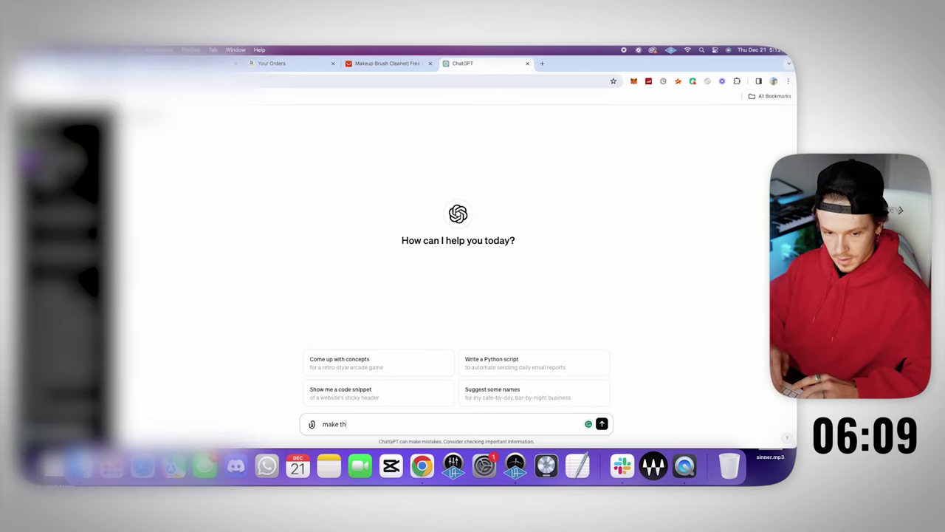
{"action": "type", "text": "is better and mo"}
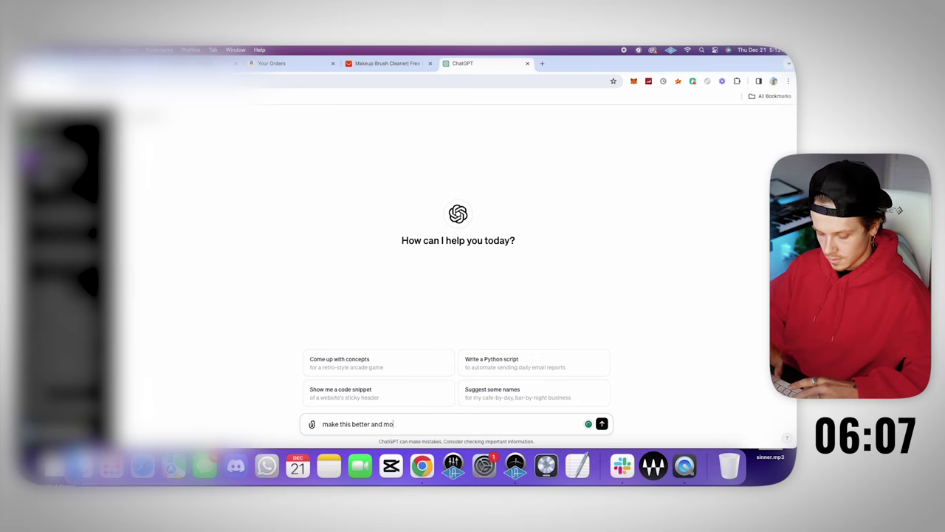
{"action": "type", "text": "re fun"}
{"action": "key", "text": "super+v"}
{"action": "key", "text": "Return"}
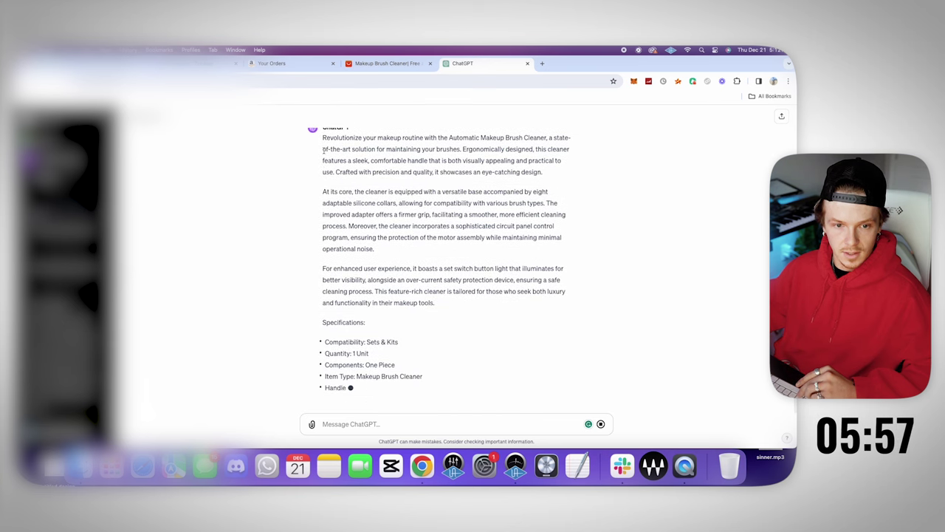
- Select ChatGPT's rewritten description with its bulleted specifications
{"action": "scroll", "coordinate": [330, 145], "scroll_direction": "up", "scroll_amount": 5}
{"action": "scroll", "coordinate": [330, 144], "scroll_direction": "down", "scroll_amount": 2}
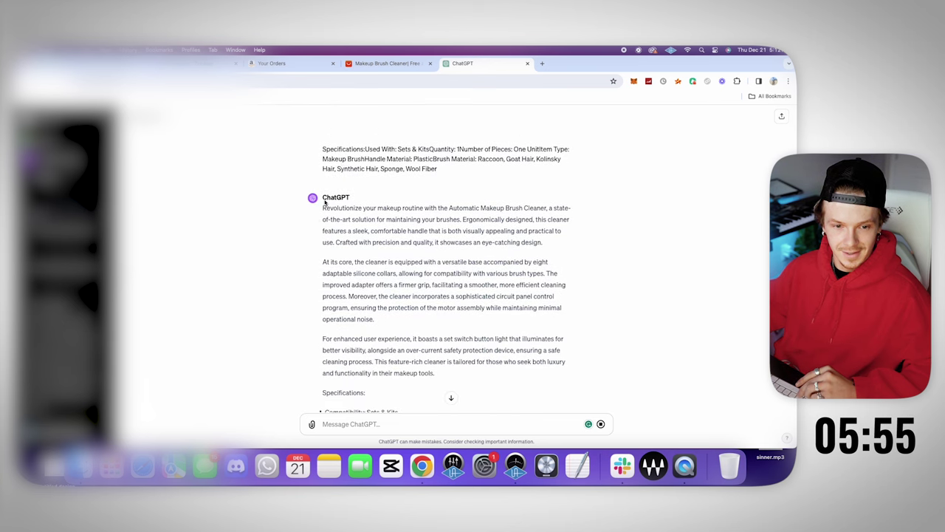
{"action": "left_click_drag", "start_coordinate": [322, 207], "coordinate": [449, 375]}
{"action": "key", "text": "super+c"}
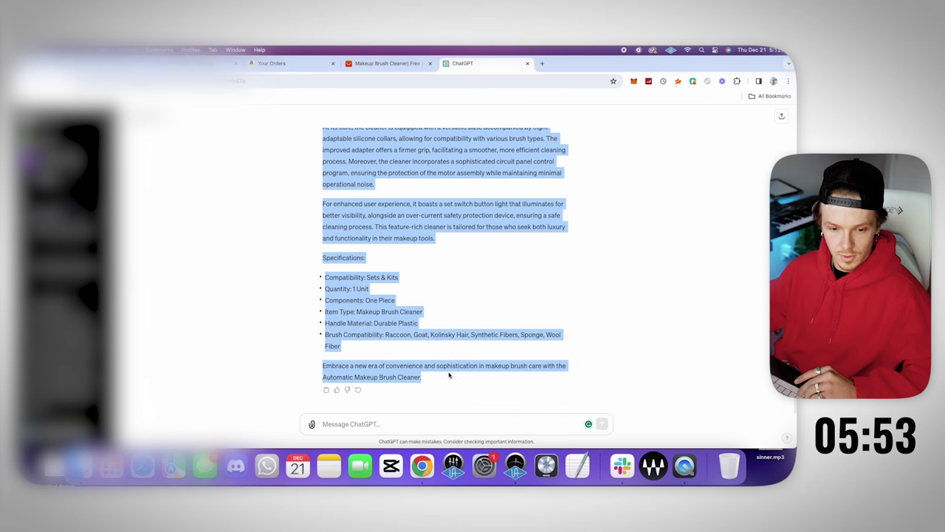
- Replace the Zendrop product description with the ChatGPT rewrite
{"action": "left_click", "coordinate": [200, 66]}
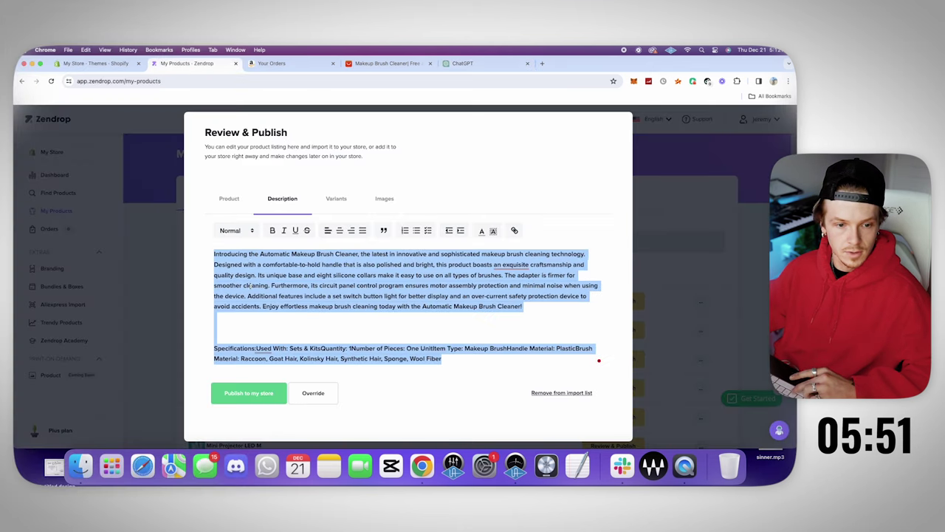
{"action": "left_click", "coordinate": [334, 327]}
{"action": "key", "text": "super+a"}
{"action": "key", "text": "BackSpace"}
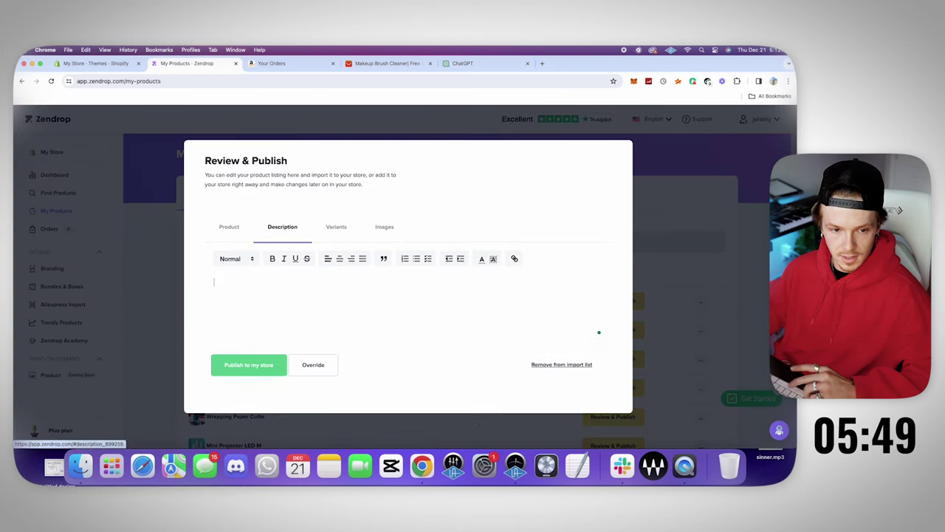
{"action": "key", "text": "super+v"}
- Fix the product name to read 'Beautify' and set the Black variant's sales price to $49.99
{"action": "left_click", "coordinate": [242, 196]}
{"action": "left_click", "coordinate": [386, 256]}
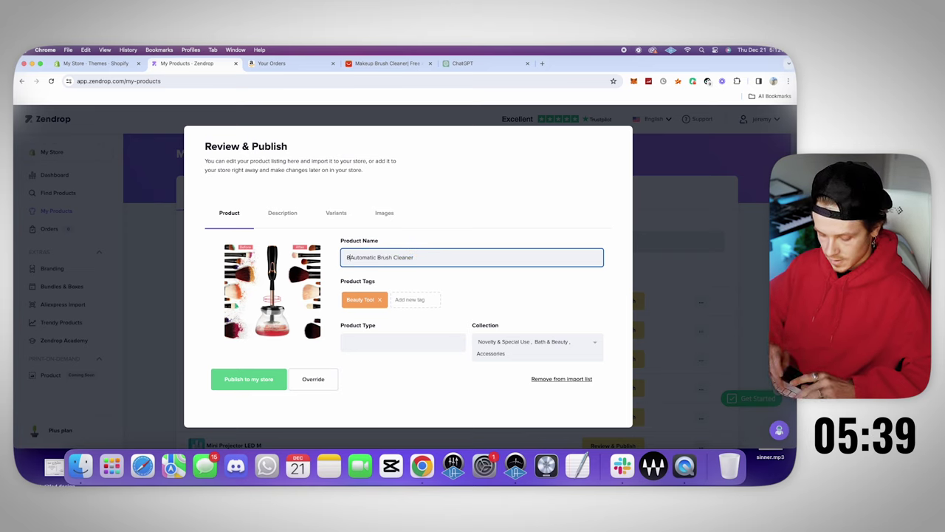
{"action": "type", "text": "eautify"}
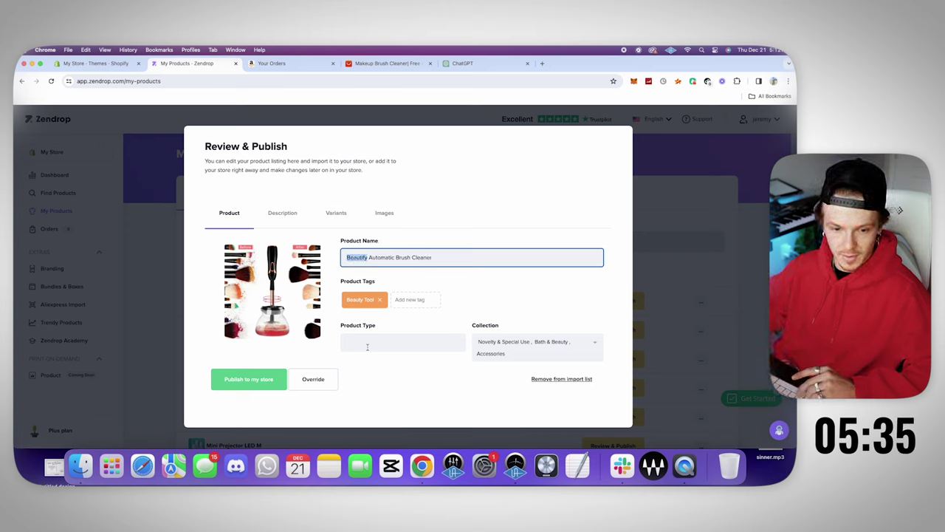
{"action": "left_click", "coordinate": [284, 214]}
{"action": "left_click", "coordinate": [336, 190]}
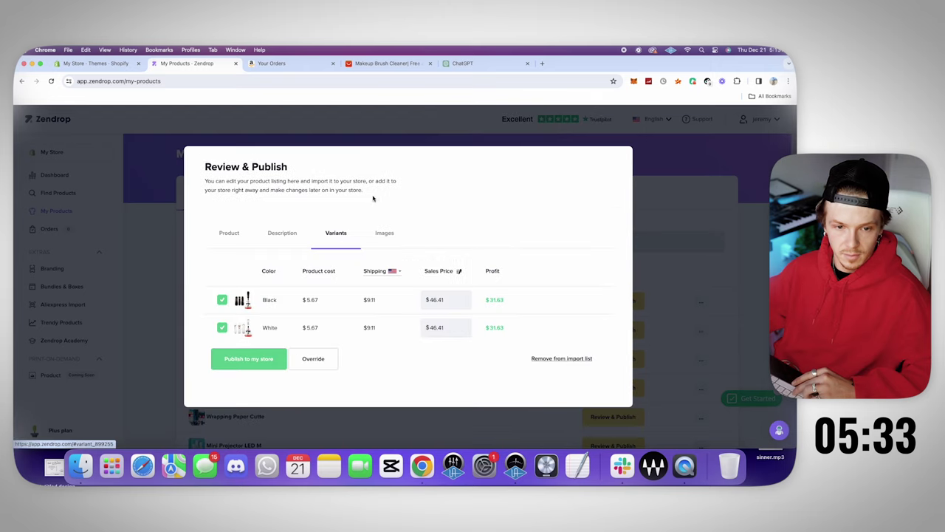
{"action": "double_click", "coordinate": [432, 300]}
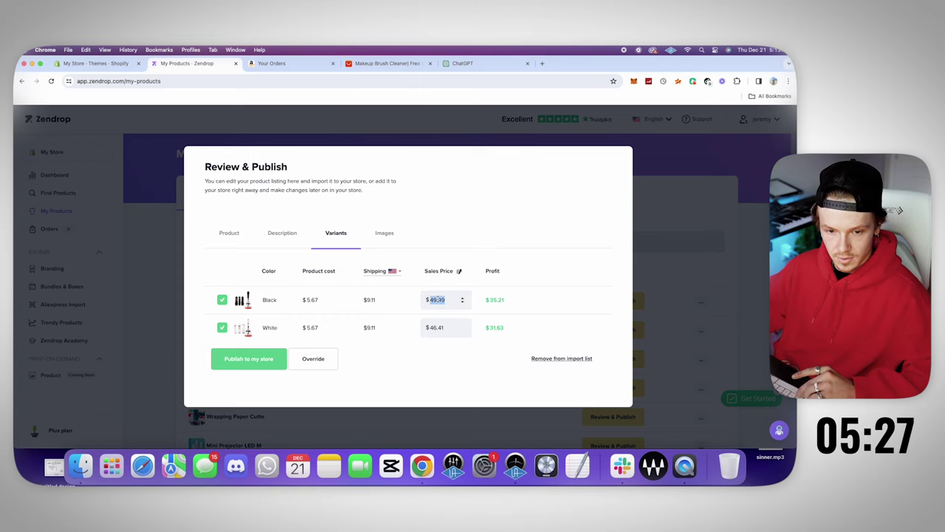
- Review the product images and publish the brush cleaner to the Shopify store
{"action": "left_click", "coordinate": [369, 238]}
{"action": "scroll", "coordinate": [340, 297], "scroll_direction": "down", "scroll_amount": 2}
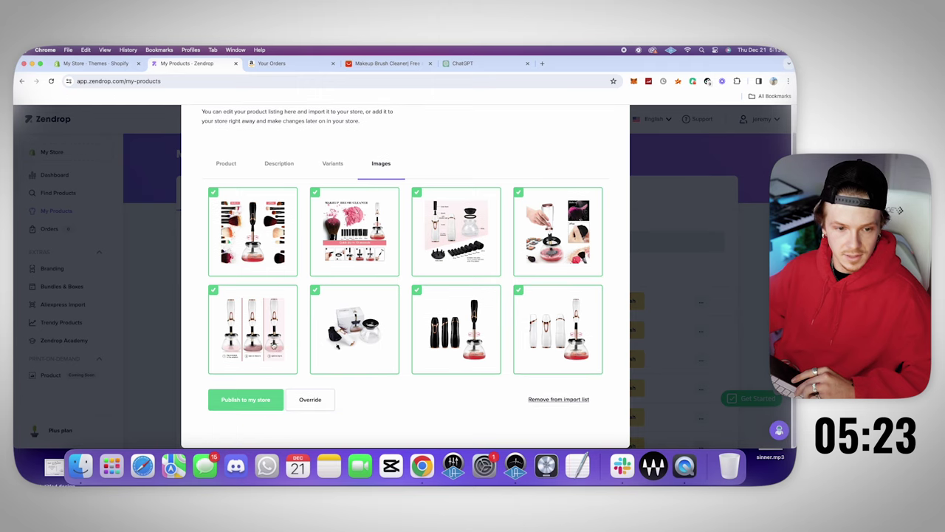
{"action": "left_click", "coordinate": [244, 400]}
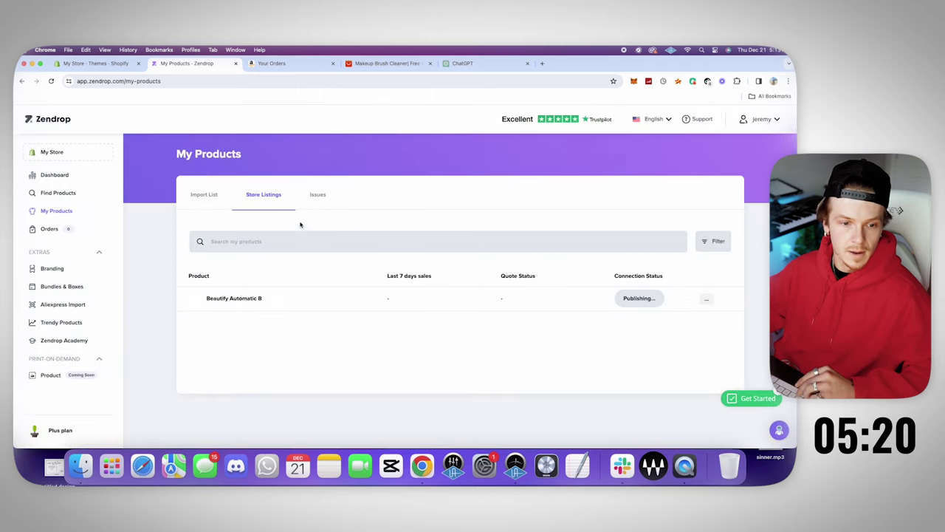
- Check Shopify's Products list, then open the brush cleaner from Zendrop's Linked button
{"action": "left_click", "coordinate": [96, 63]}
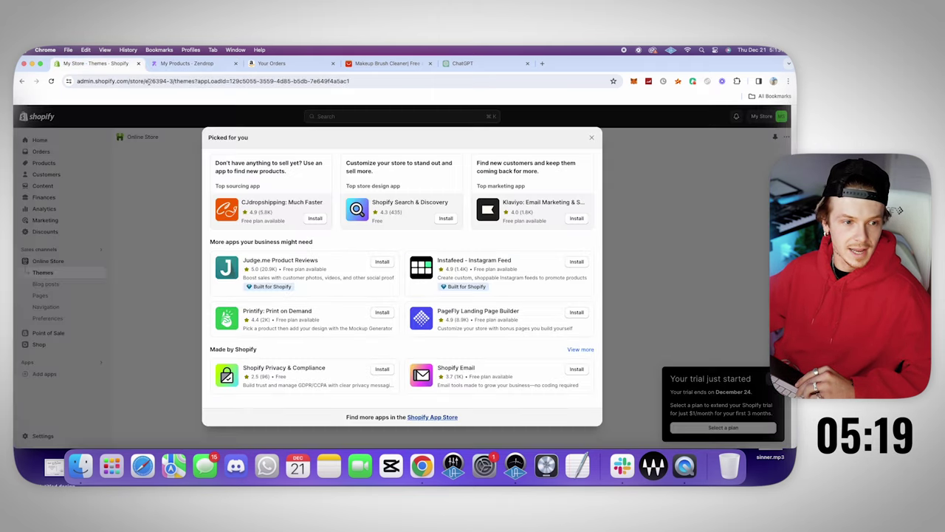
{"action": "left_click", "coordinate": [79, 181]}
{"action": "left_click", "coordinate": [43, 163]}
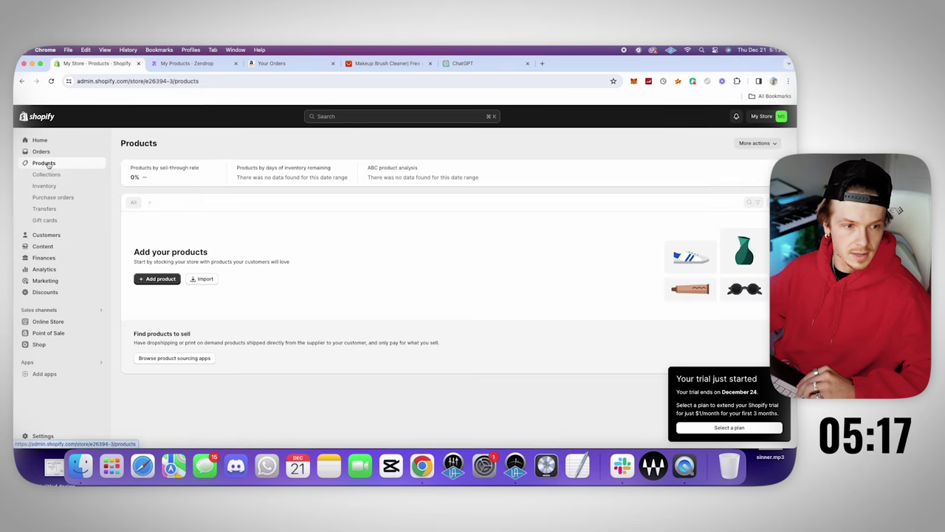
{"action": "left_click", "coordinate": [183, 64]}
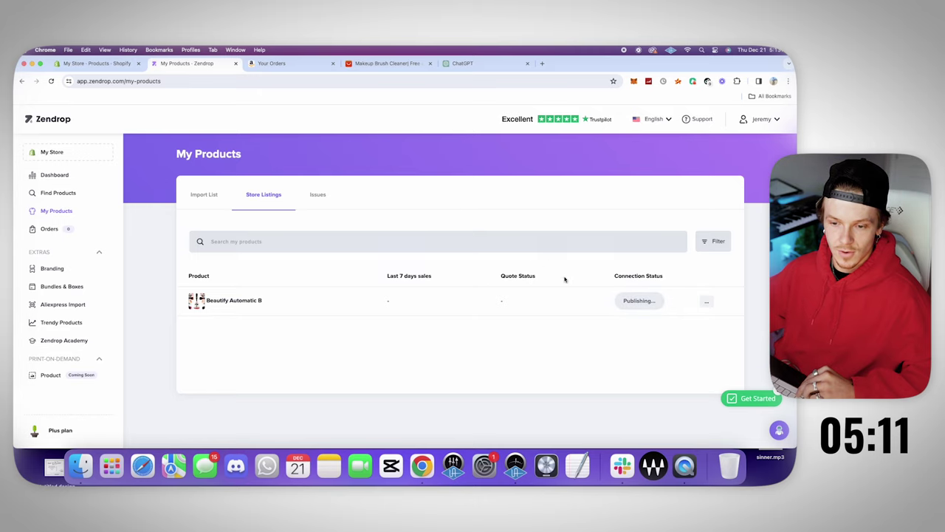
{"action": "left_click", "coordinate": [633, 300]}
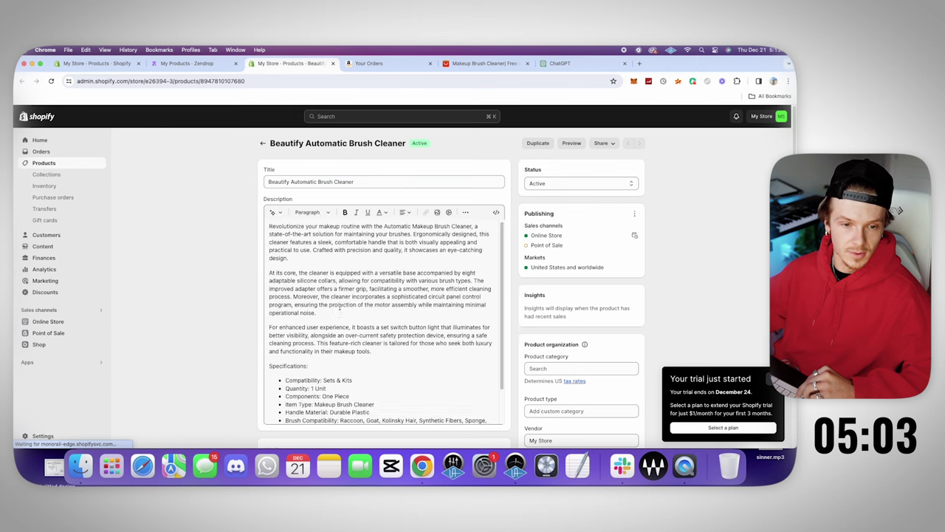
- Leave the product page and start customizing the Dawn theme from Online Store > Themes
{"action": "scroll", "coordinate": [322, 295], "scroll_direction": "down", "scroll_amount": 15}
{"action": "scroll", "coordinate": [322, 296], "scroll_direction": "up", "scroll_amount": 15}
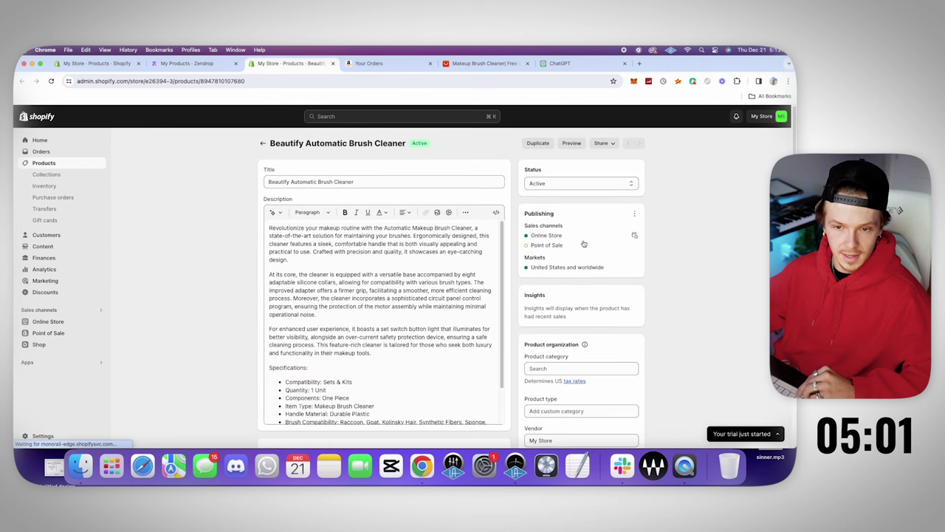
{"action": "left_click", "coordinate": [264, 146]}
{"action": "left_click", "coordinate": [48, 322]}
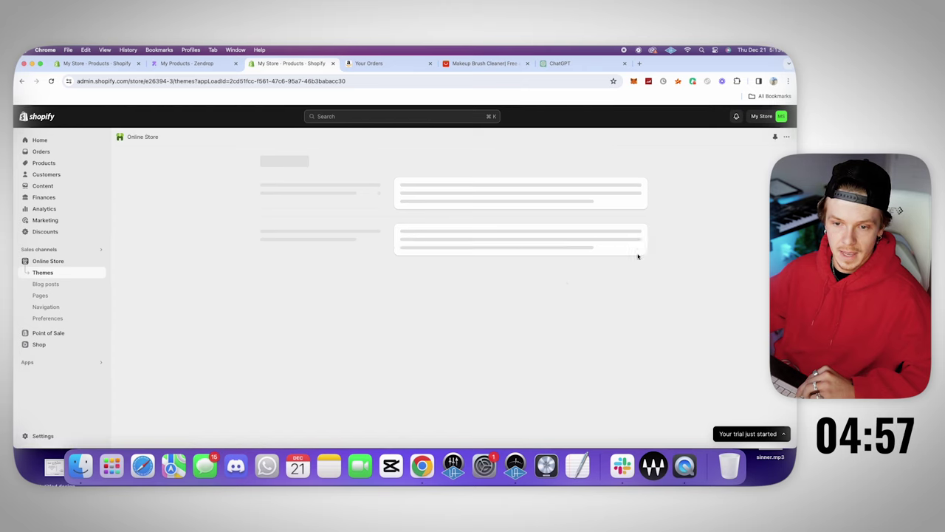
{"action": "left_click", "coordinate": [614, 342]}
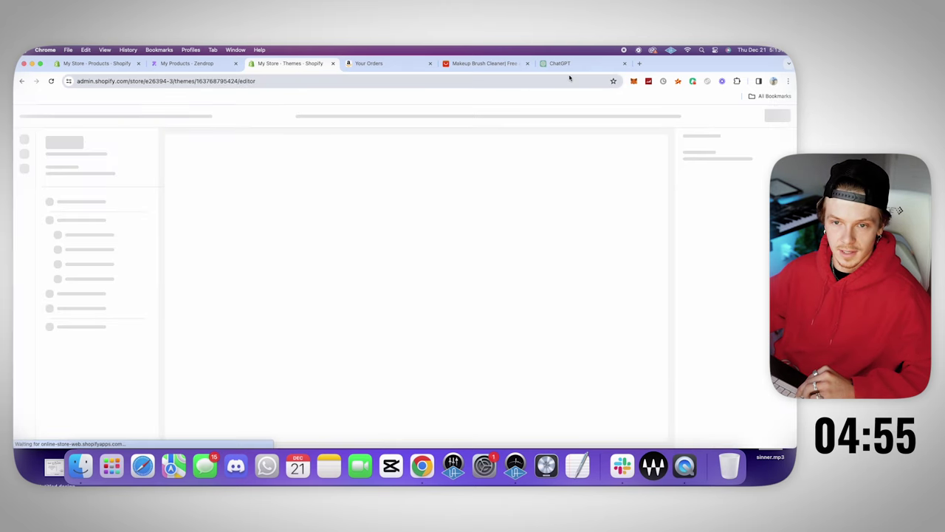
- Change the MINI PIXII design's headline in Canva to BEAUTIFY, realigning the ® mark
{"action": "left_click", "coordinate": [640, 64]}
{"action": "type", "text": "canva"}
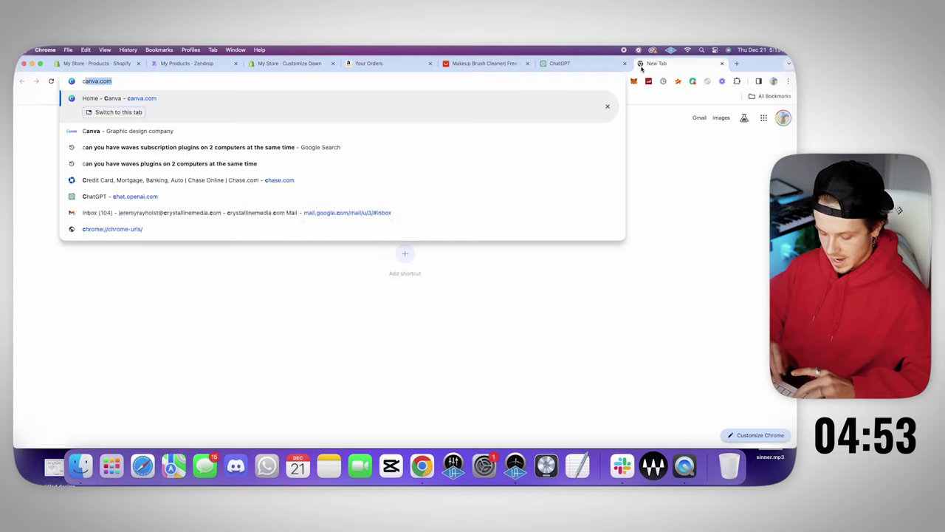
{"action": "key", "text": "Return"}
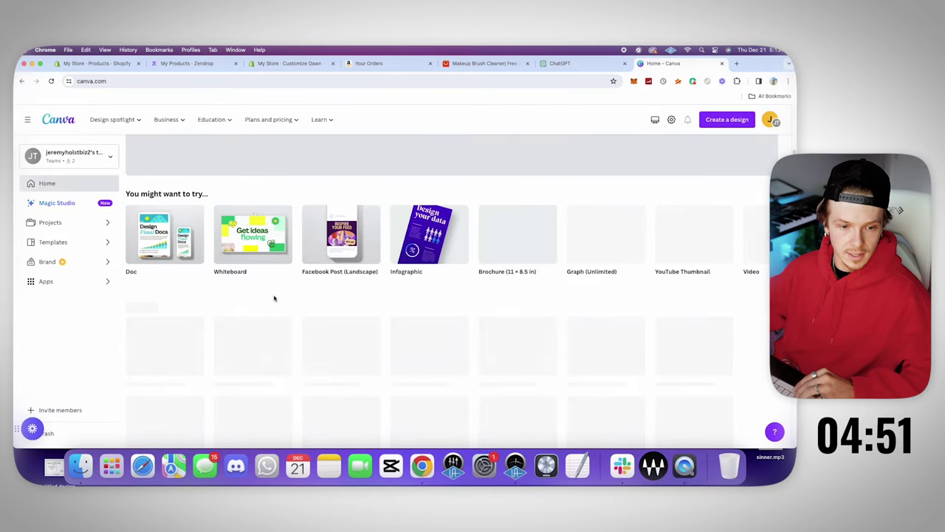
{"action": "scroll", "coordinate": [274, 303], "scroll_direction": "down", "scroll_amount": 2}
{"action": "scroll", "coordinate": [588, 293], "scroll_direction": "down", "scroll_amount": 1}
{"action": "left_click", "coordinate": [588, 293]}
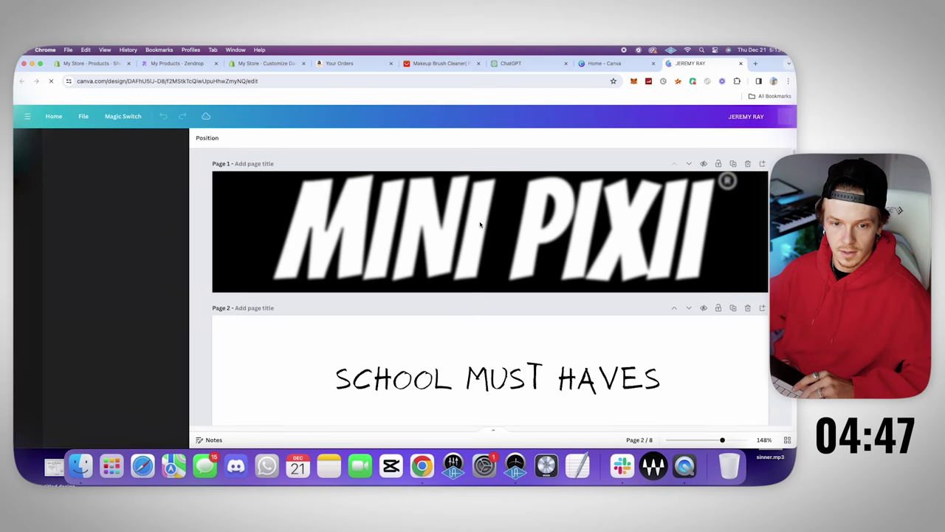
{"action": "left_click", "coordinate": [480, 224]}
{"action": "double_click", "coordinate": [480, 224]}
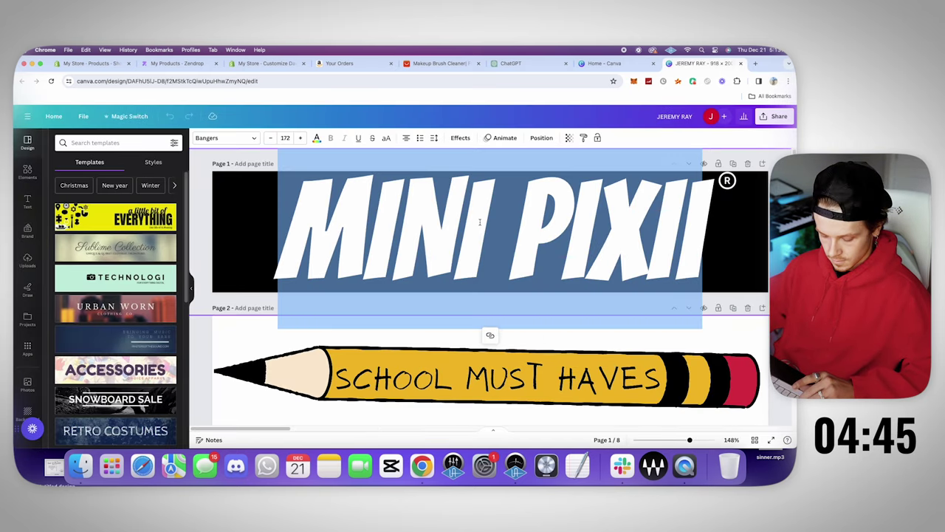
{"action": "type", "text": "BEAUTIFY"}
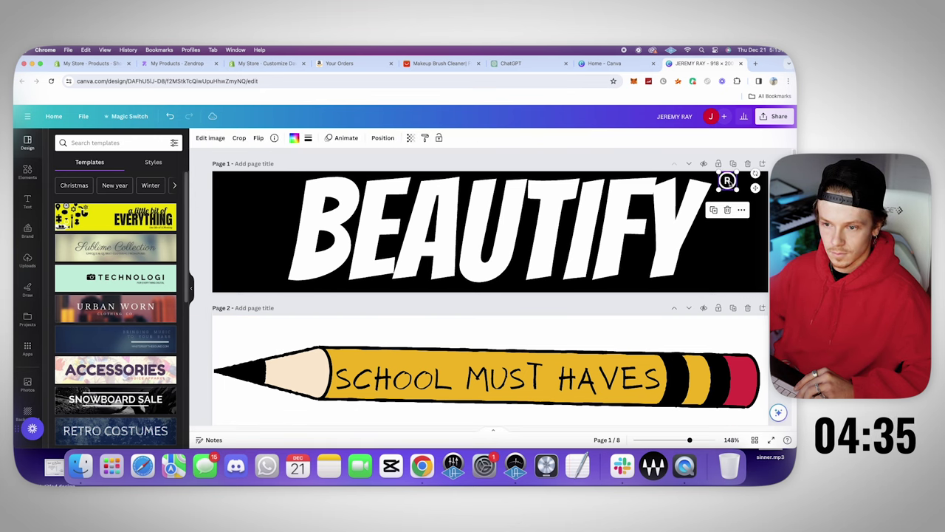
{"action": "left_click_drag", "start_coordinate": [736, 182], "coordinate": [736, 186]}
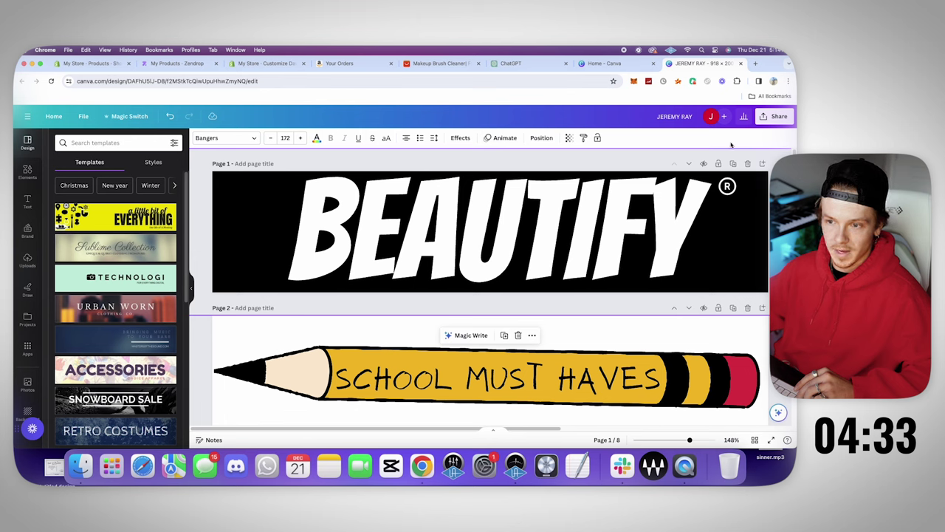
- Download Page 1 of the logo as a PNG with a transparent background
{"action": "left_click", "coordinate": [775, 116]}
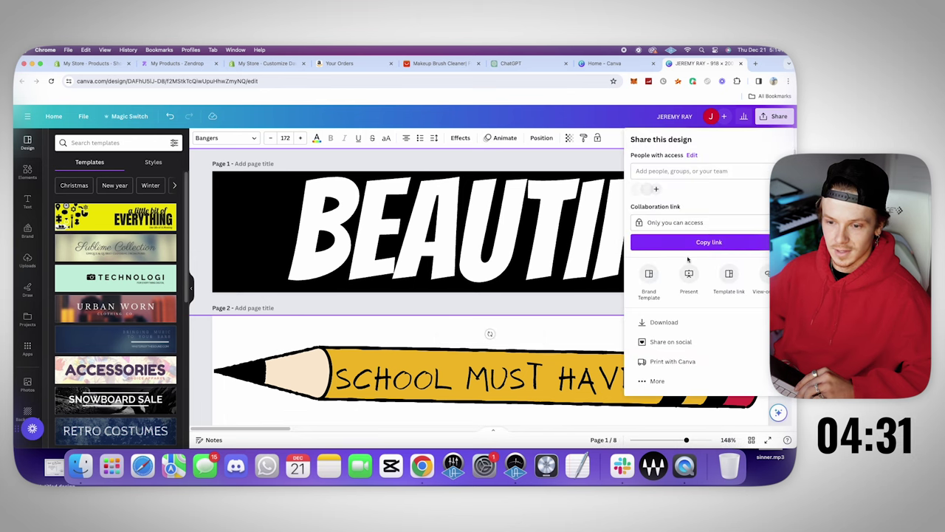
{"action": "left_click", "coordinate": [664, 322]}
{"action": "left_click", "coordinate": [668, 266]}
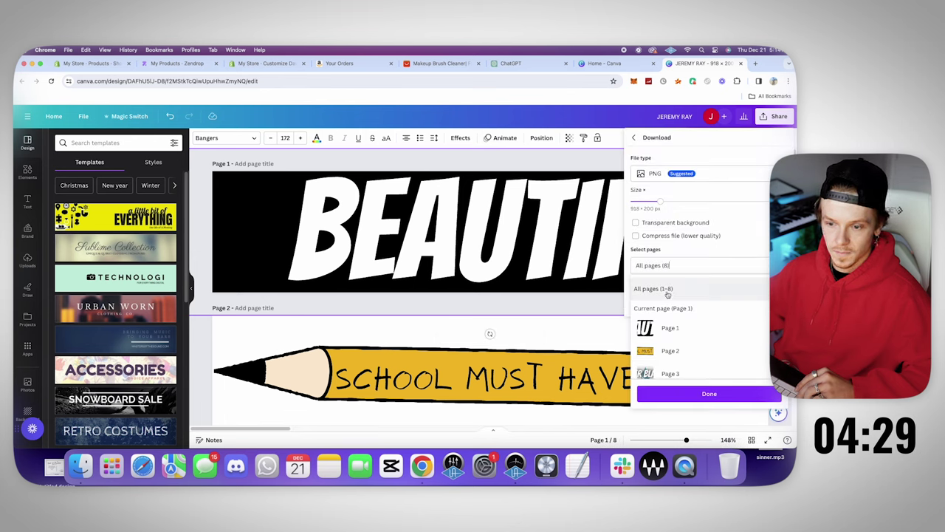
{"action": "left_click", "coordinate": [669, 289]}
{"action": "left_click", "coordinate": [674, 332]}
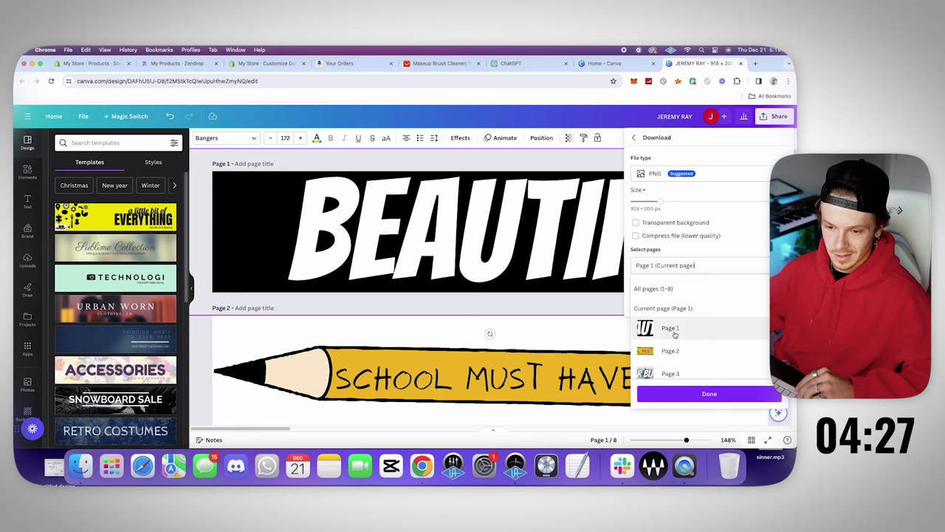
{"action": "left_click", "coordinate": [664, 393]}
{"action": "left_click", "coordinate": [668, 222]}
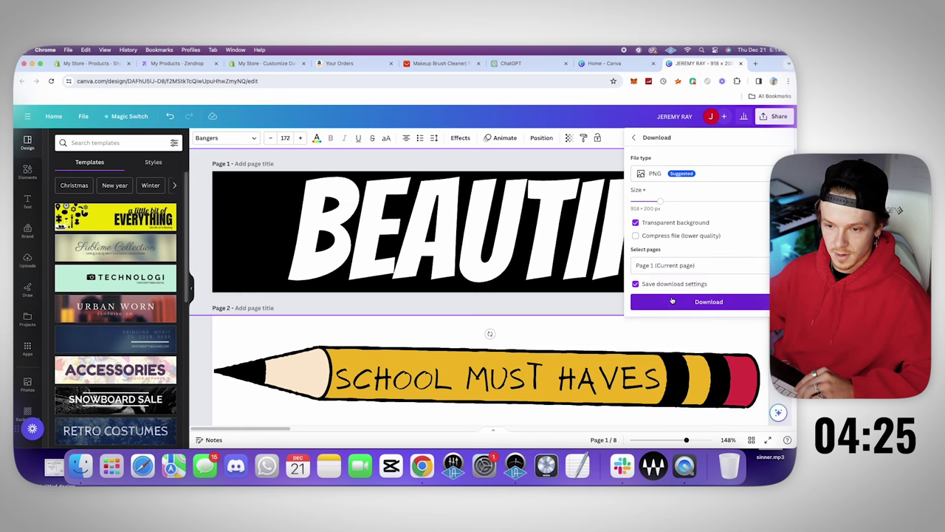
{"action": "left_click", "coordinate": [672, 301]}
{"action": "left_click", "coordinate": [266, 63]}
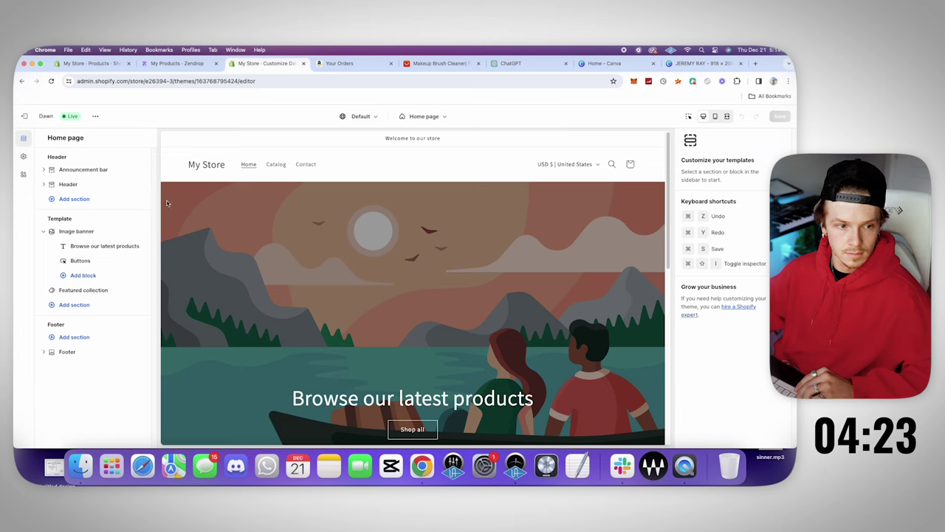
- Upload the downloaded BEAUTIFY PNG and set it as the store header logo
{"action": "left_click", "coordinate": [101, 184]}
{"action": "scroll", "coordinate": [733, 254], "scroll_direction": "down", "scroll_amount": 10}
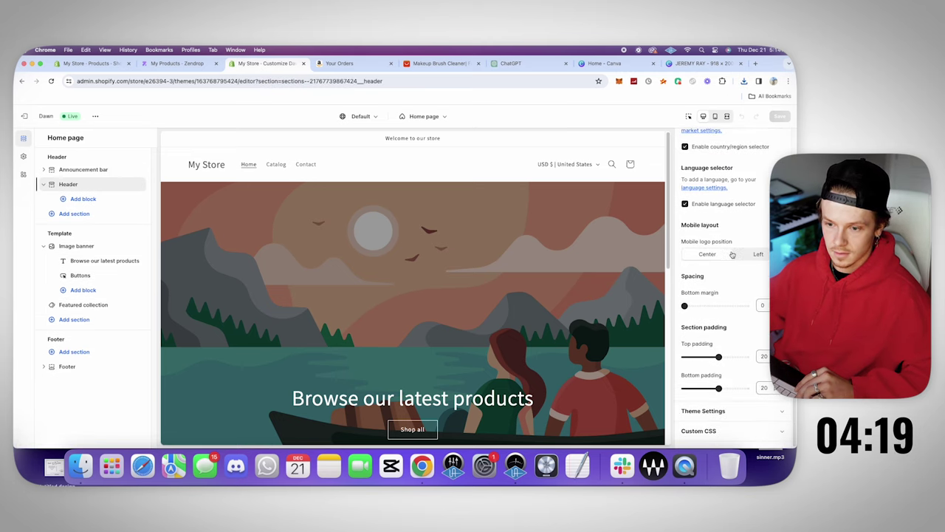
{"action": "left_click", "coordinate": [731, 407]}
{"action": "scroll", "coordinate": [727, 332], "scroll_direction": "down", "scroll_amount": 6}
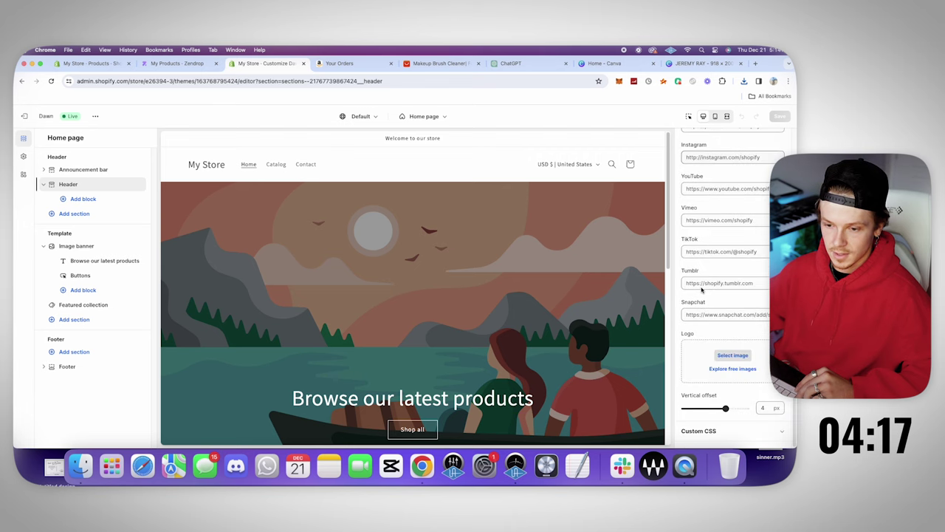
{"action": "left_click", "coordinate": [731, 356]}
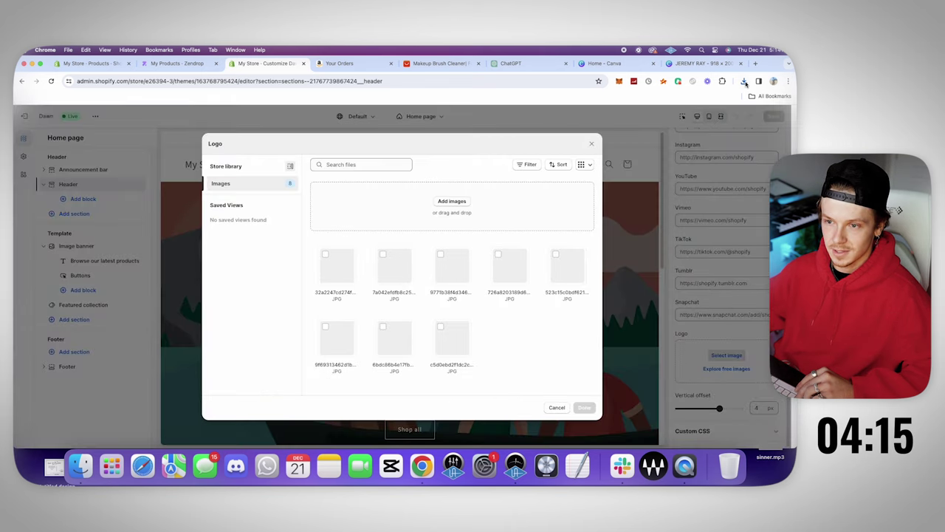
{"action": "left_click", "coordinate": [744, 82]}
{"action": "left_click_drag", "start_coordinate": [671, 116], "coordinate": [460, 232]}
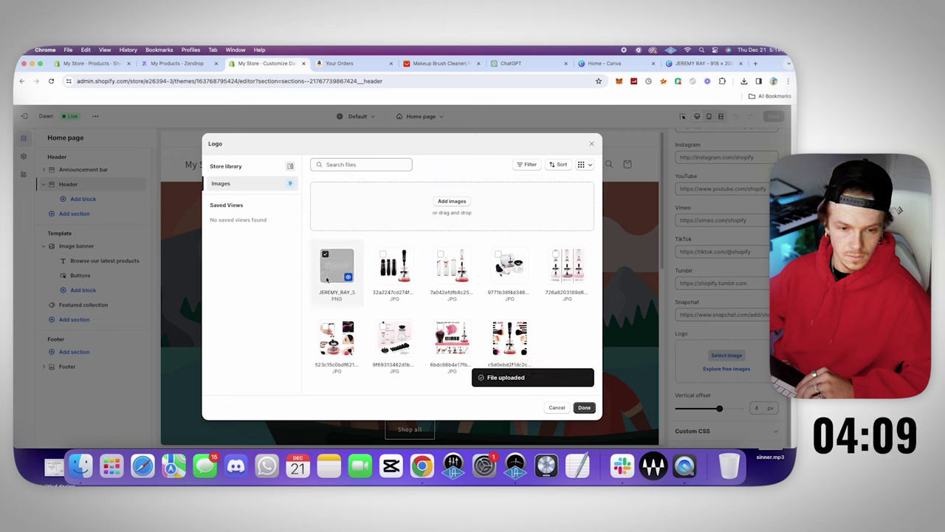
{"action": "left_click", "coordinate": [583, 408]}
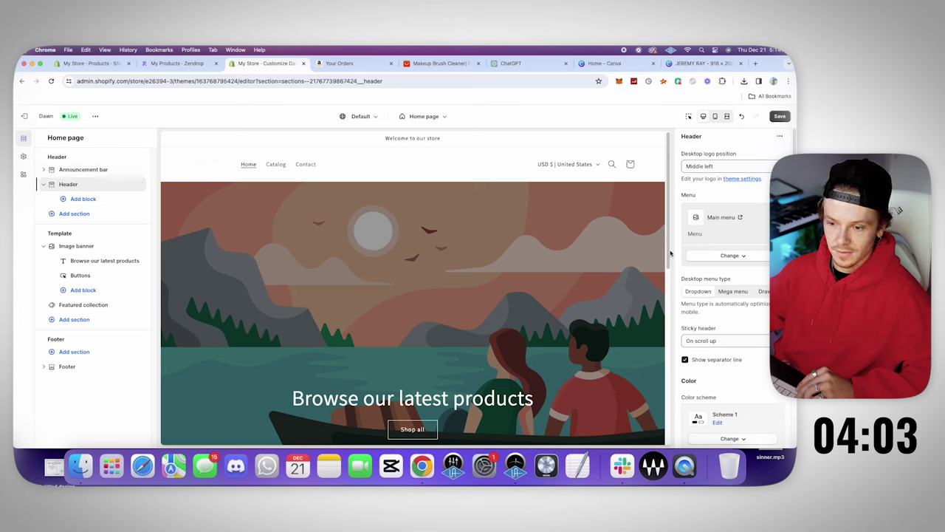
- Switch the header colour scheme to the dark Scheme 4
{"action": "scroll", "coordinate": [724, 296], "scroll_direction": "down", "scroll_amount": 5}
{"action": "left_click", "coordinate": [731, 157]}
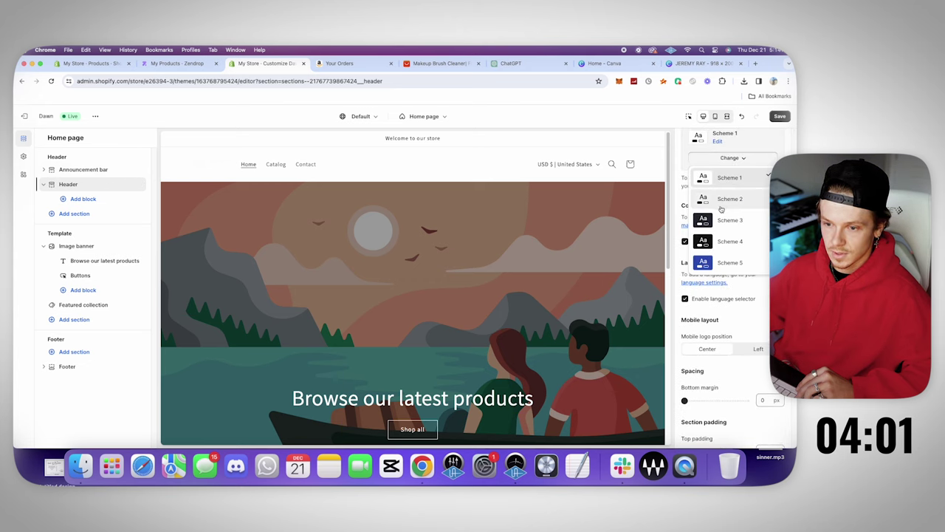
{"action": "left_click", "coordinate": [735, 242]}
{"action": "scroll", "coordinate": [737, 245], "scroll_direction": "down", "scroll_amount": 10}
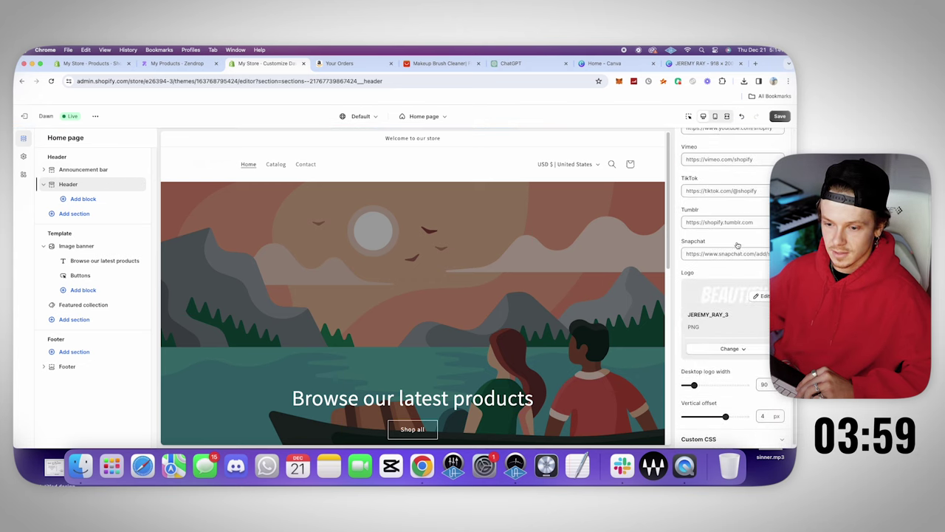
{"action": "scroll", "coordinate": [737, 245], "scroll_direction": "up", "scroll_amount": 15}
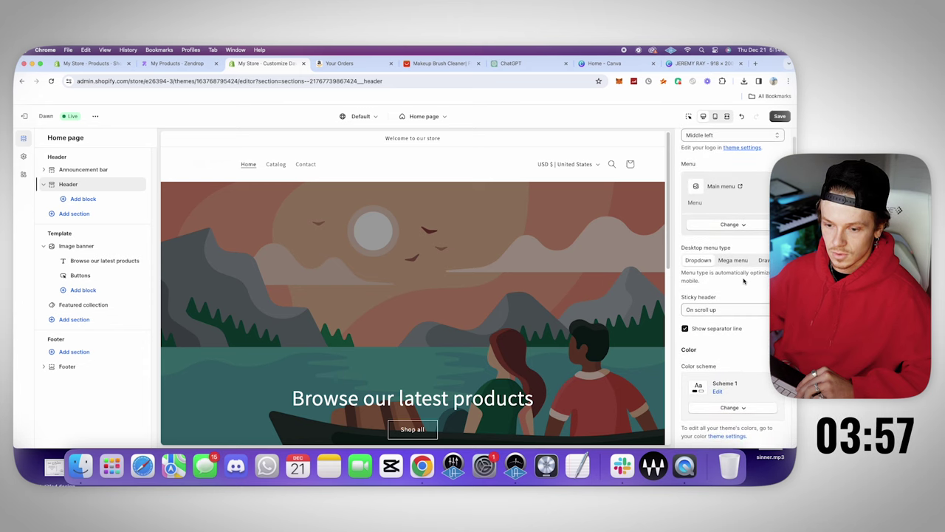
{"action": "scroll", "coordinate": [739, 288], "scroll_direction": "down", "scroll_amount": 3}
{"action": "left_click", "coordinate": [731, 229]}
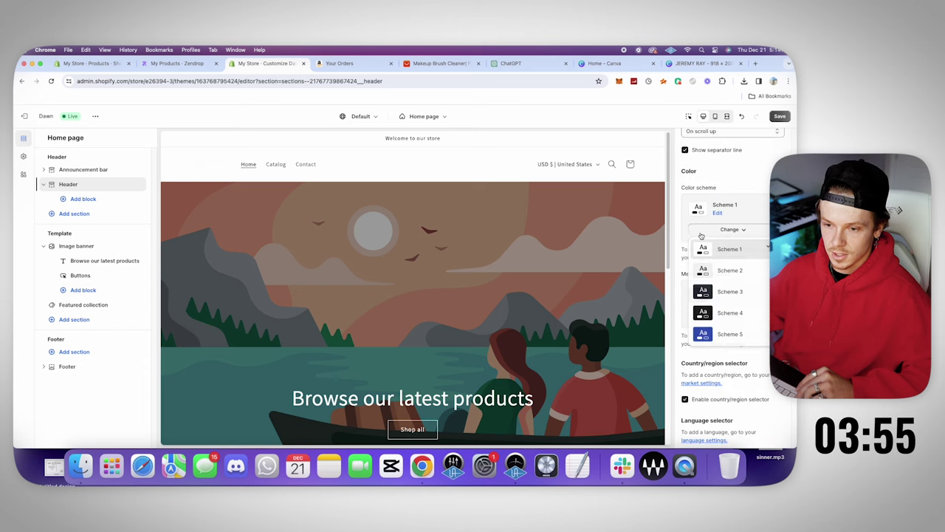
{"action": "left_click", "coordinate": [720, 313]}
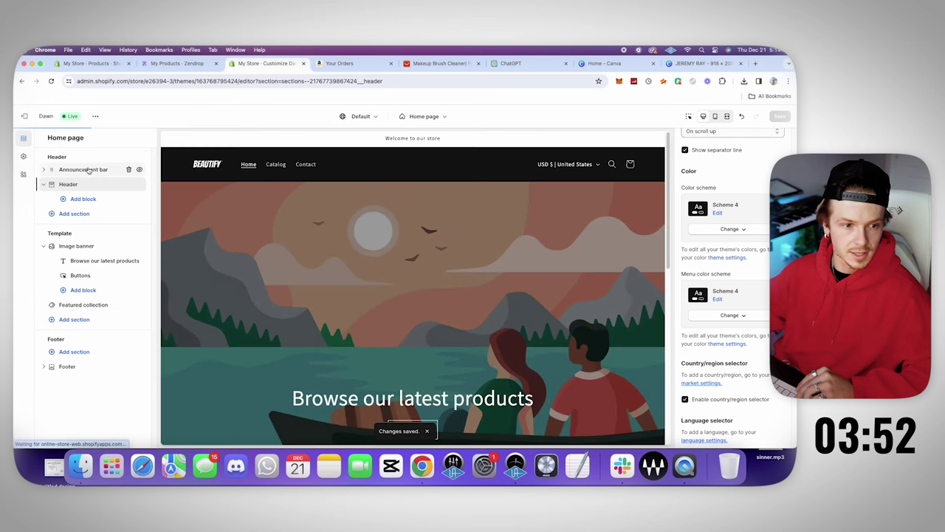
{"action": "left_click", "coordinate": [87, 171]}
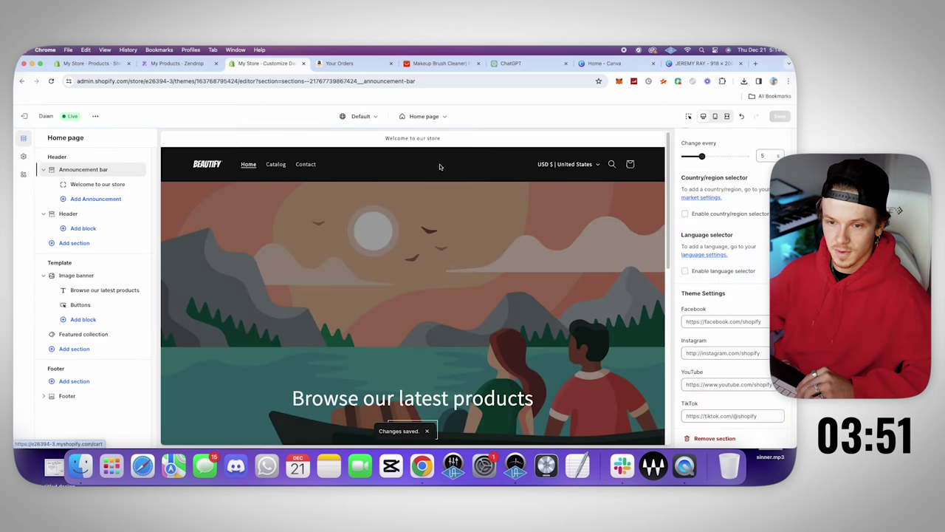
- Replace the announcement text with 'FREE Worldwide Shipping On All Orders!', fixing the typos
{"action": "left_click", "coordinate": [114, 185]}
{"action": "double_click", "coordinate": [705, 164]}
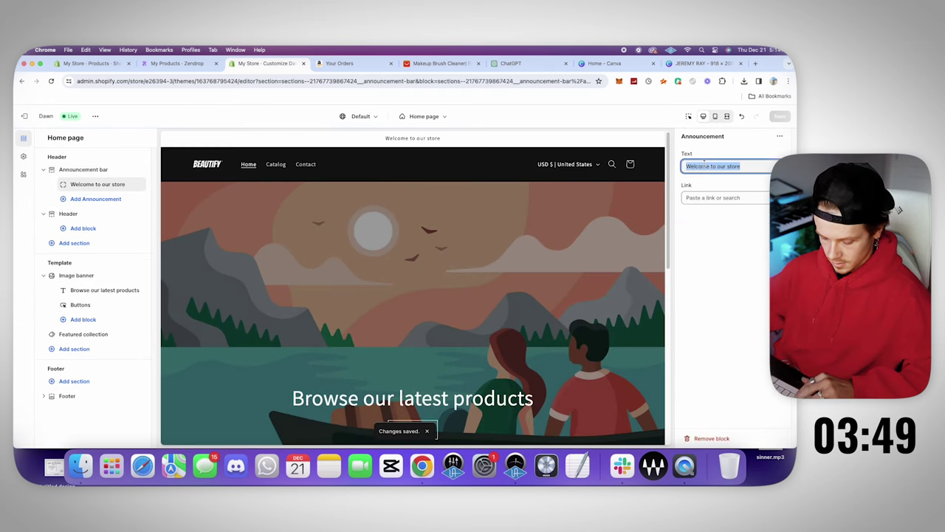
{"action": "type", "text": "FREE Worldwide SHi"}
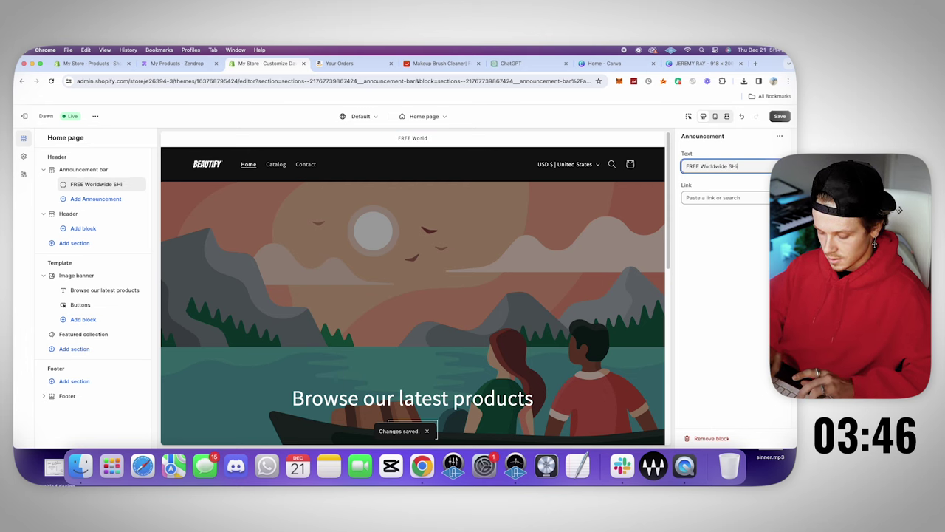
{"action": "type", "text": "pping On All Orders@!"}
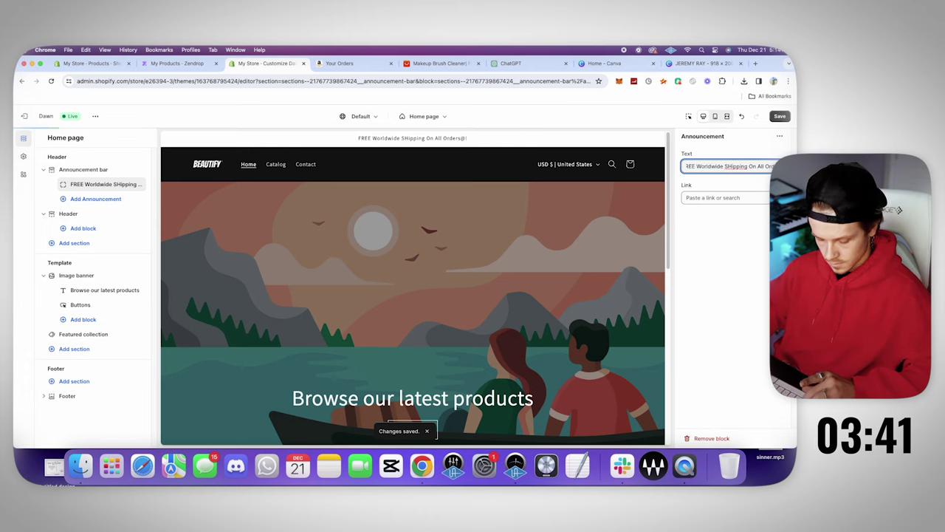
{"action": "key", "text": "Left"}
{"action": "key", "text": "BackSpace"}
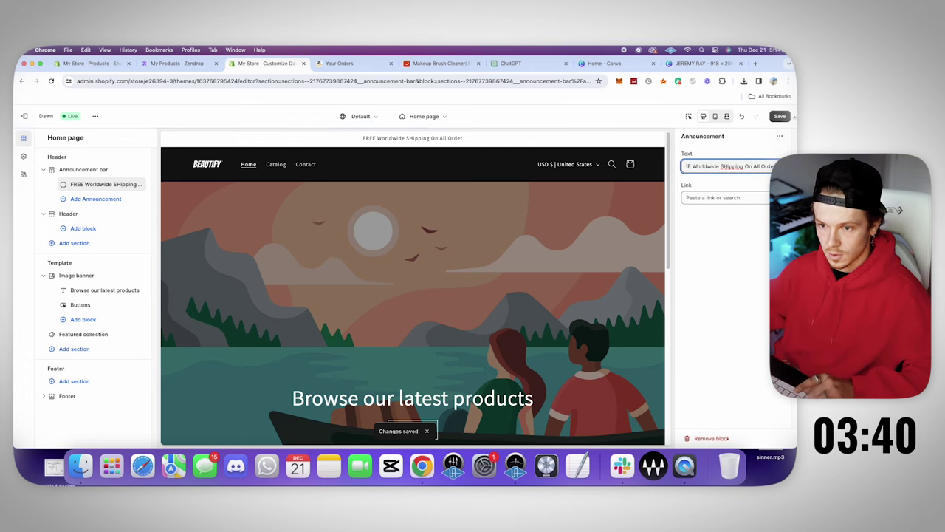
{"action": "left_click", "coordinate": [731, 165]}
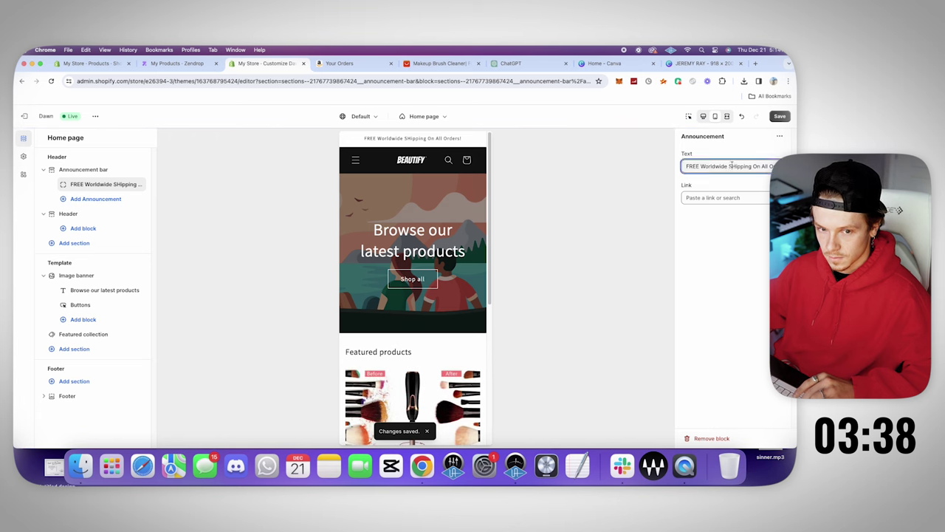
{"action": "key", "text": "BackSpace"}
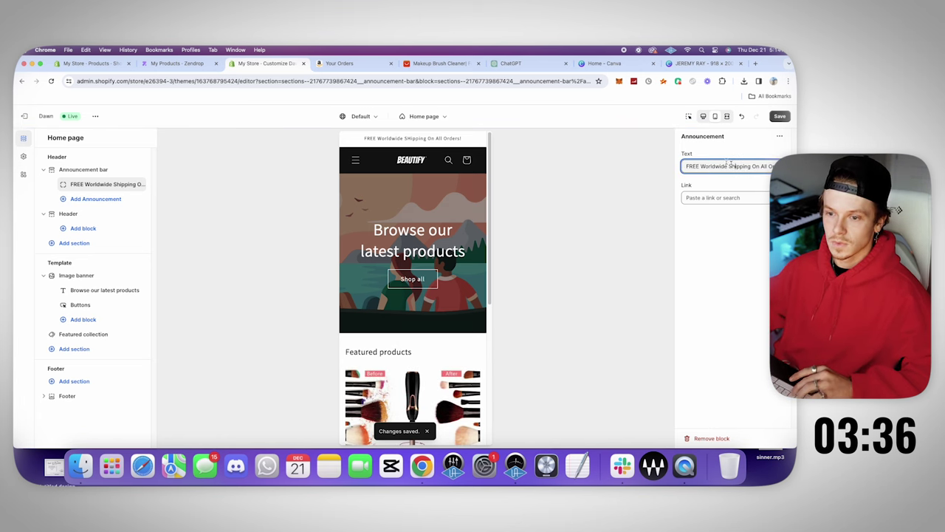
- Link the announcement bar to the Beautify Automatic Brush Cleaner product
{"action": "left_click", "coordinate": [742, 198]}
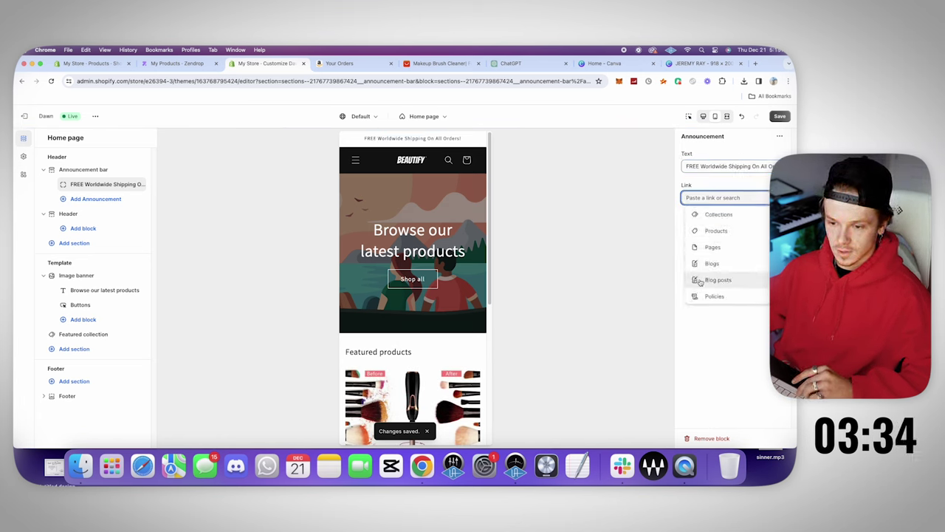
{"action": "left_click", "coordinate": [709, 230]}
{"action": "left_click", "coordinate": [724, 182]}
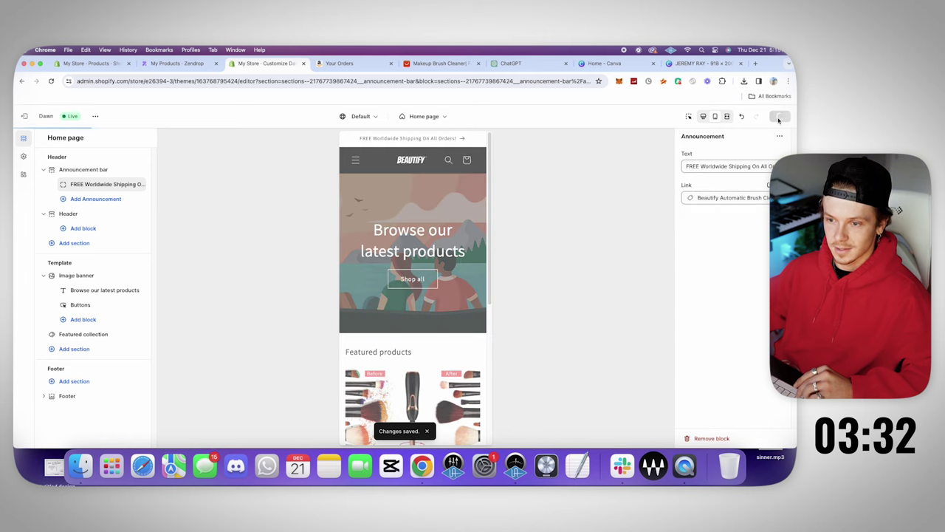
{"action": "scroll", "coordinate": [378, 309], "scroll_direction": "down", "scroll_amount": 3}
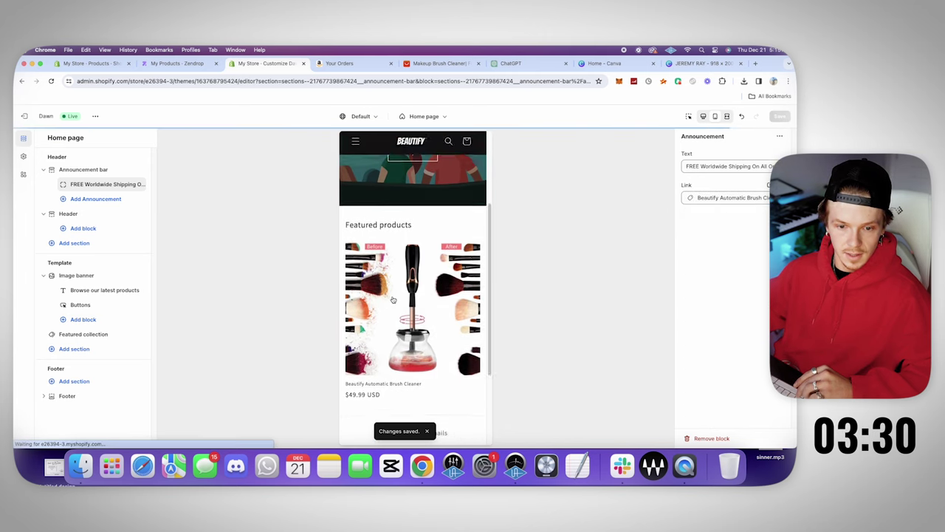
{"action": "scroll", "coordinate": [391, 296], "scroll_direction": "down", "scroll_amount": 6}
- Delete the Featured collection and add a Featured product section for the Beautify brush cleaner
{"action": "left_click", "coordinate": [104, 336]}
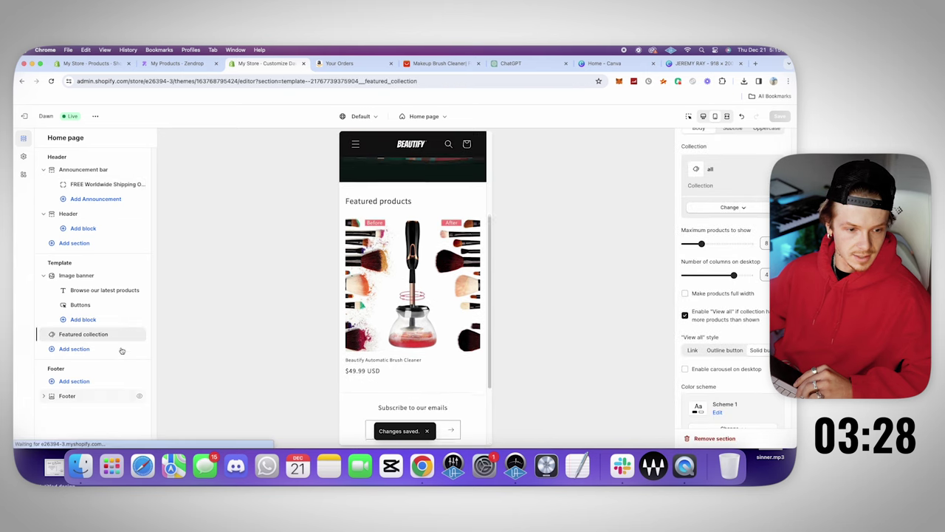
{"action": "left_click", "coordinate": [128, 334]}
{"action": "left_click", "coordinate": [81, 334]}
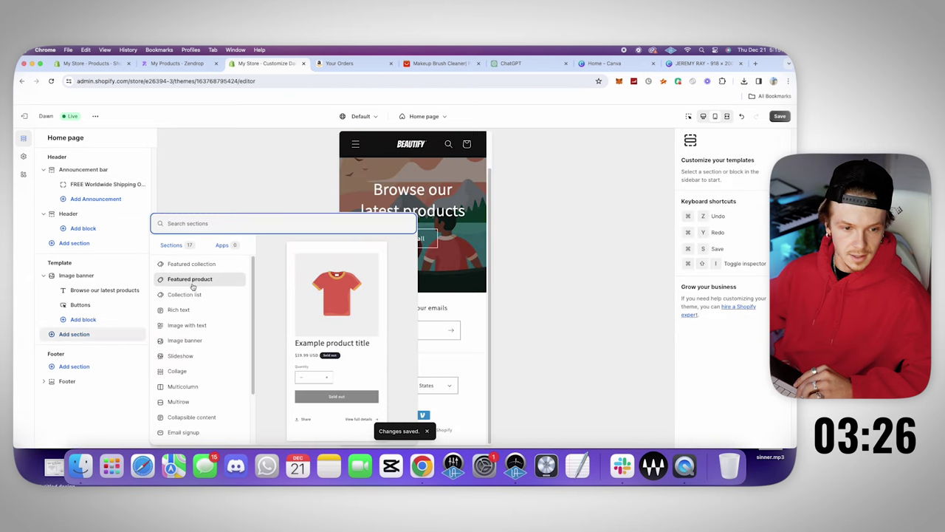
{"action": "left_click", "coordinate": [193, 279]}
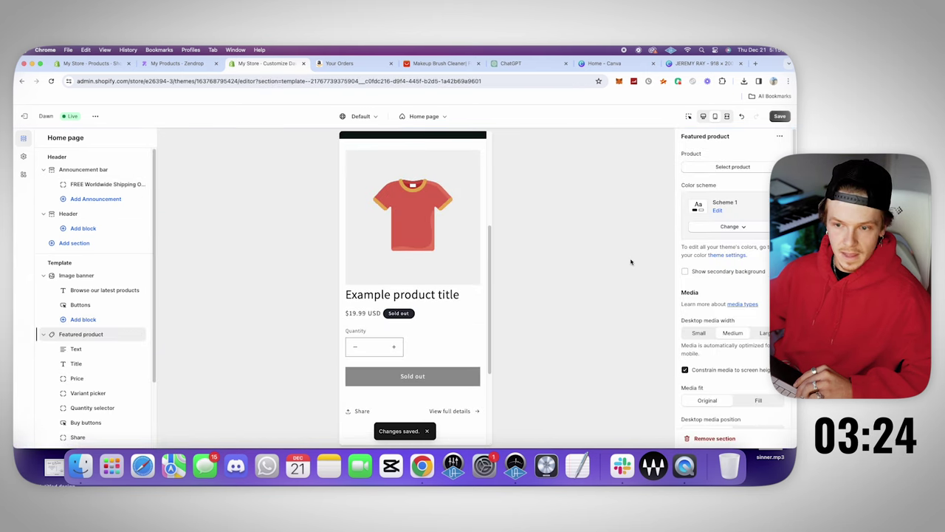
{"action": "left_click", "coordinate": [739, 168]}
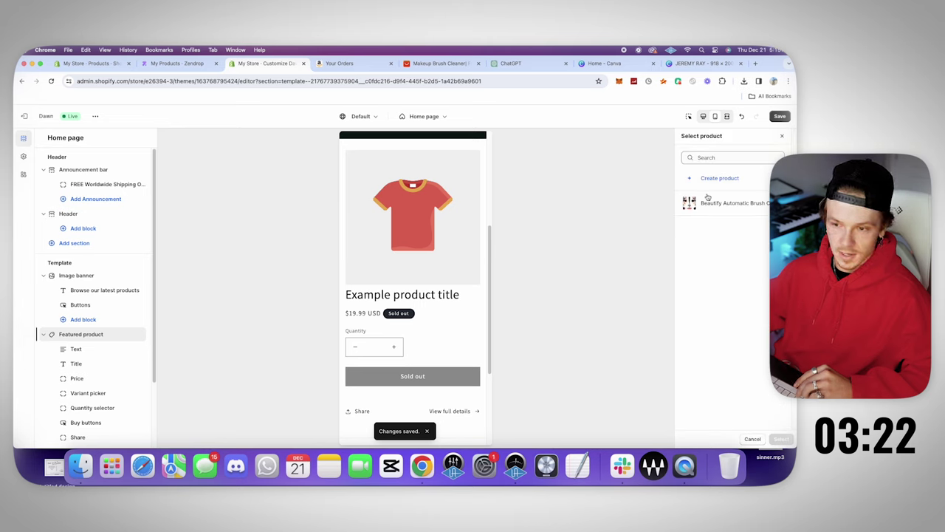
{"action": "left_click", "coordinate": [709, 199]}
{"action": "left_click", "coordinate": [781, 439]}
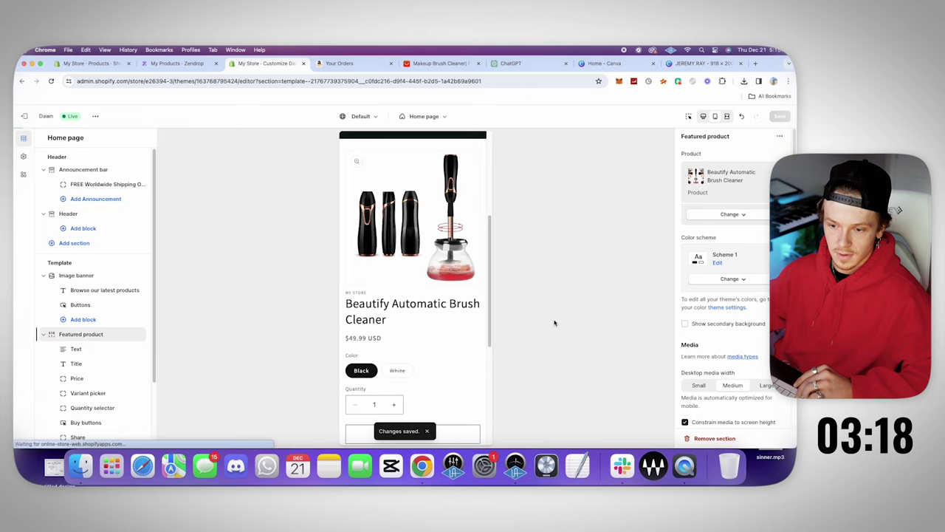
- Remove the Vendor text block from the featured product and save the page
{"action": "left_click", "coordinate": [76, 349]}
{"action": "left_click", "coordinate": [728, 194]}
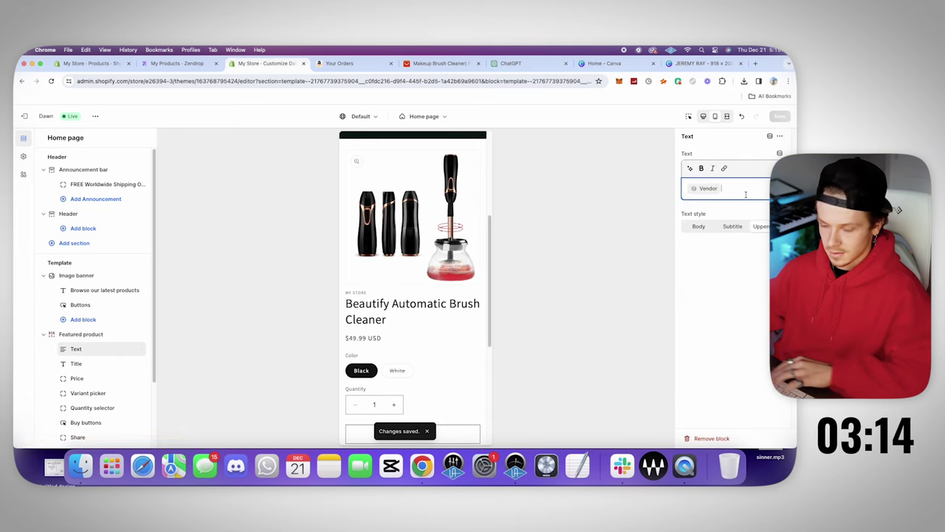
{"action": "key", "text": "BackSpace"}
{"action": "left_click", "coordinate": [140, 349]}
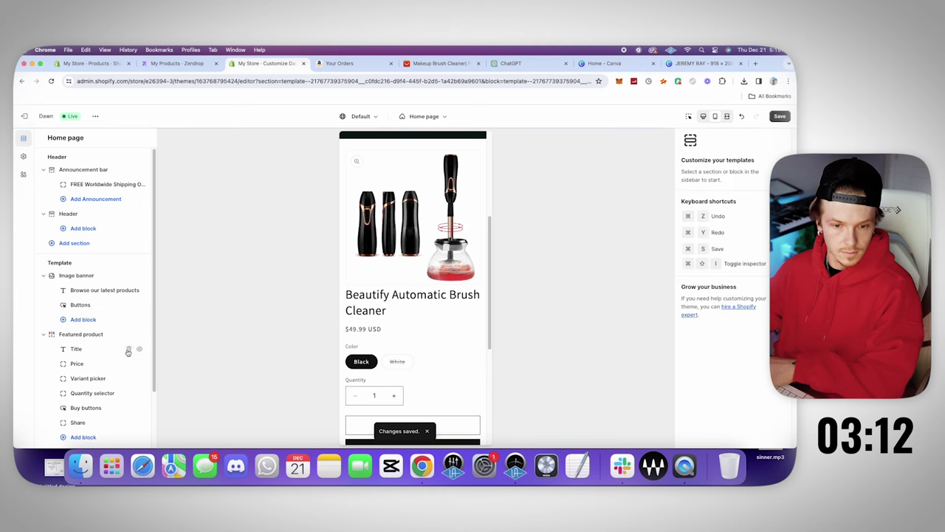
{"action": "key", "text": "super+s"}
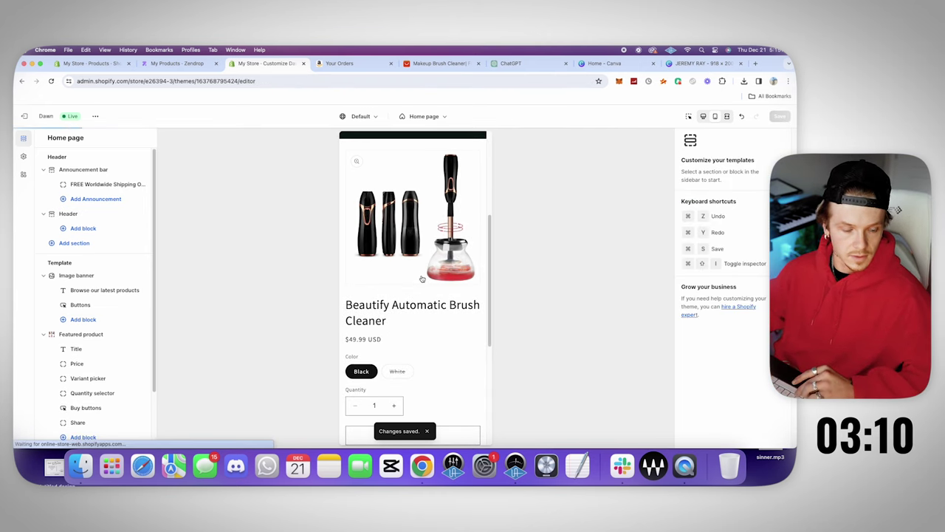
- Add a Multicolumn section and fill its first column with the Revolutionize paragraph
{"action": "scroll", "coordinate": [81, 369], "scroll_direction": "down", "scroll_amount": 2}
{"action": "left_click", "coordinate": [81, 369]}
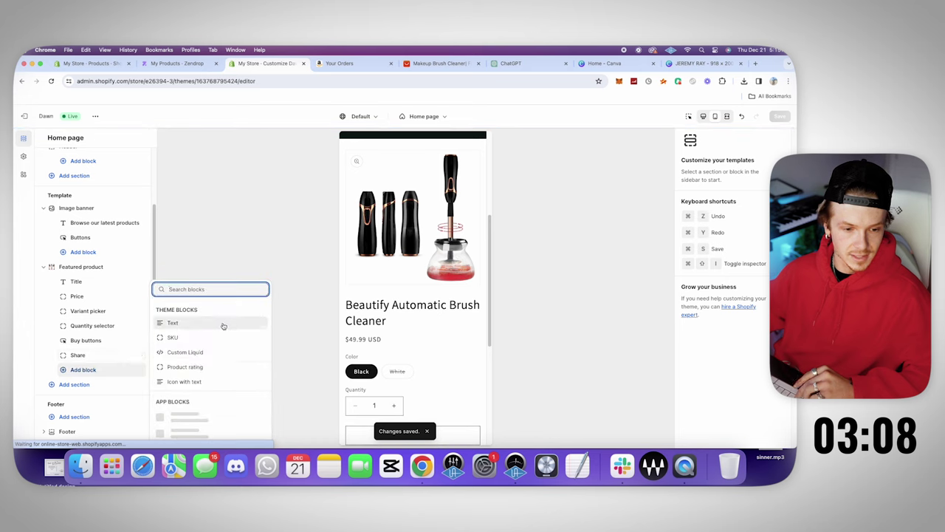
{"action": "left_click", "coordinate": [85, 384]}
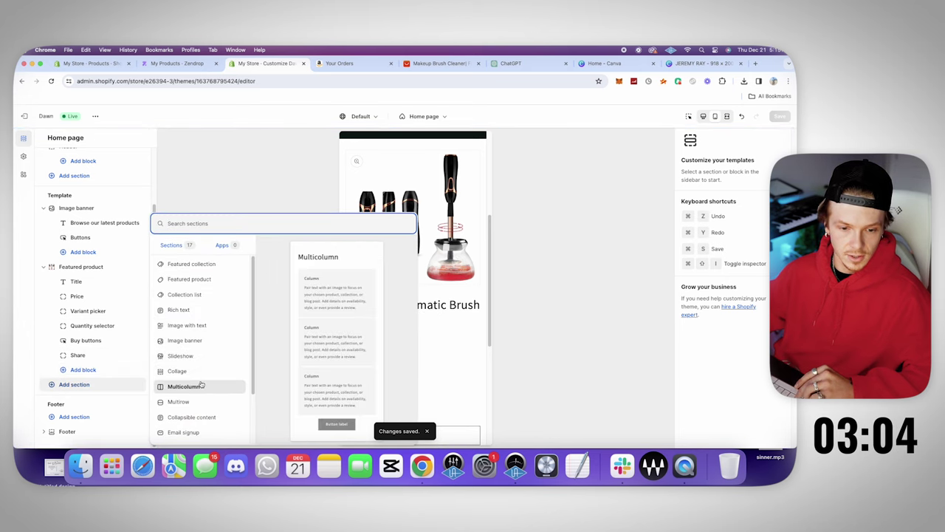
{"action": "key", "text": "Escape"}
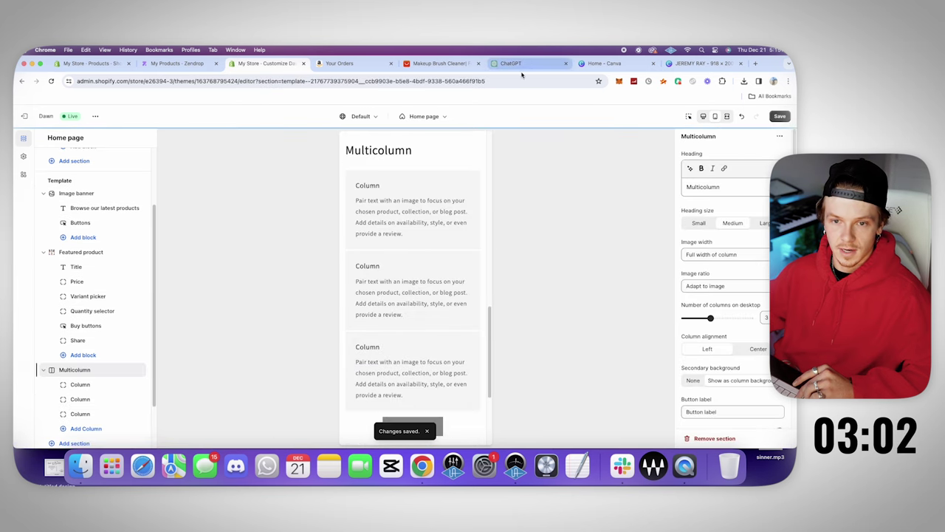
{"action": "left_click", "coordinate": [79, 385]}
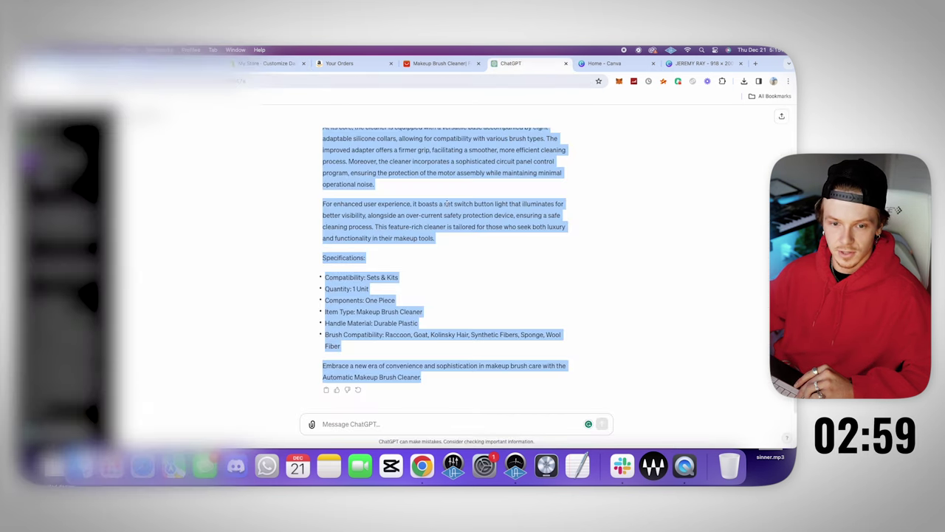
{"action": "scroll", "coordinate": [446, 203], "scroll_direction": "up", "scroll_amount": 4}
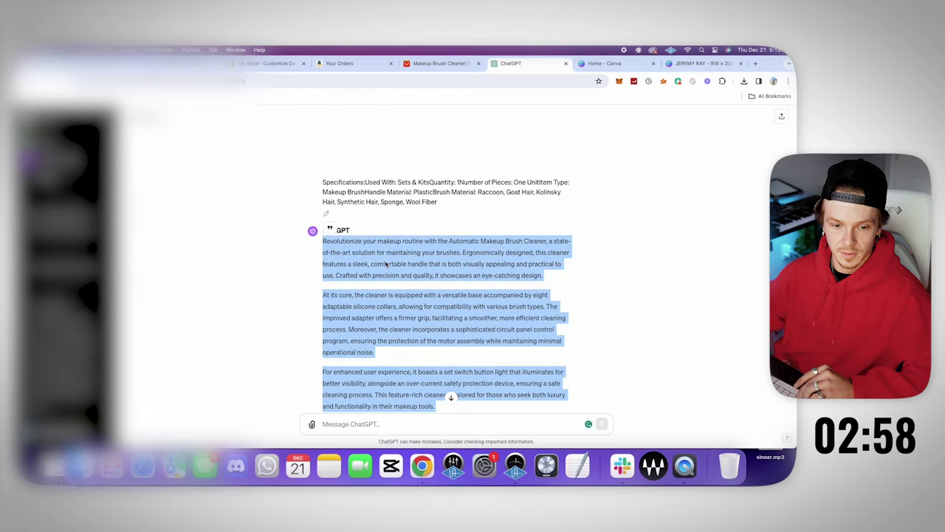
{"action": "triple_click", "coordinate": [336, 225]}
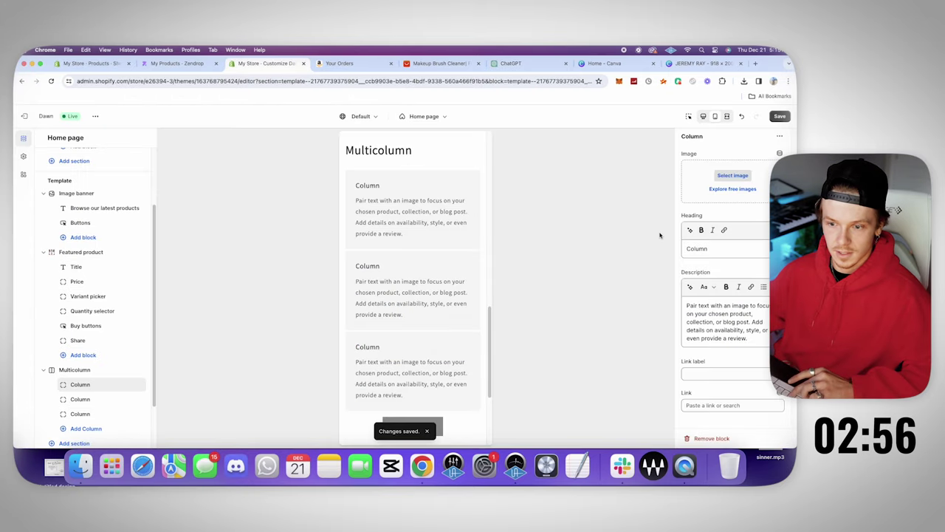
{"action": "key", "text": "super+a"}
{"action": "type", "text": "Revolutionize your makeup routine with the Automatic Makeup Brush Cleaner, a state-of-the-art solution for maintaining your brushes. Ergonomically designed, this cleaner features a sleek, comfortable handle that is both visually appealing and practical to use. Crafted with precision and quality, it showcases an eye-catching design."}
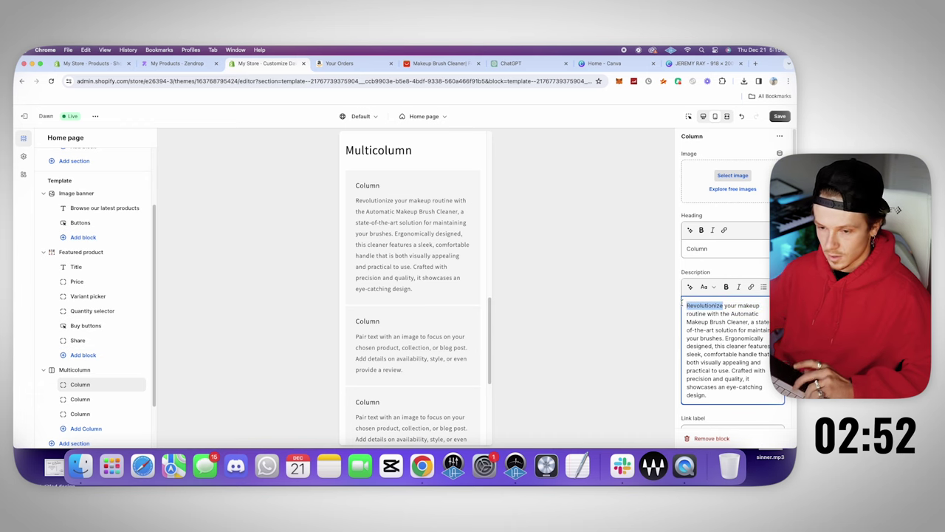
{"action": "key", "text": "BackSpace"}
{"action": "double_click", "coordinate": [698, 250]}
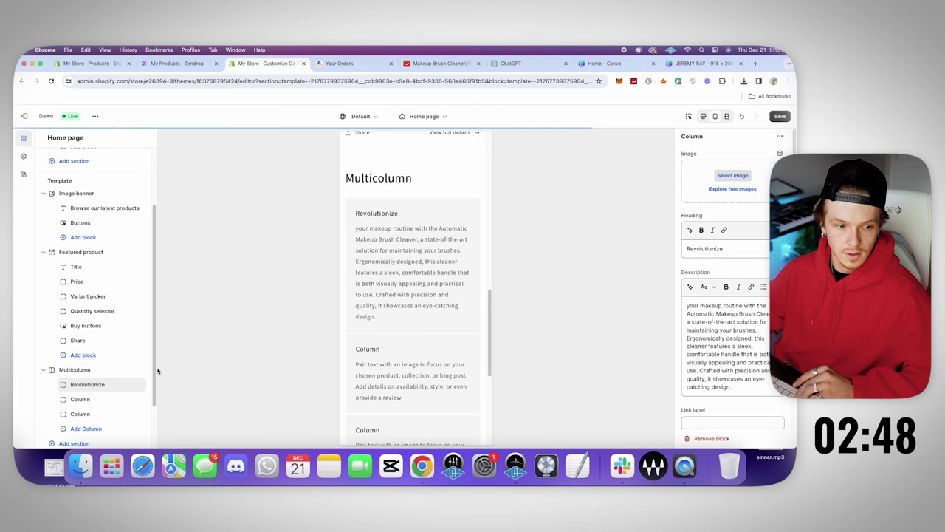
- Give the second column the 'At its core,' paragraph as its description
{"action": "left_click", "coordinate": [80, 399]}
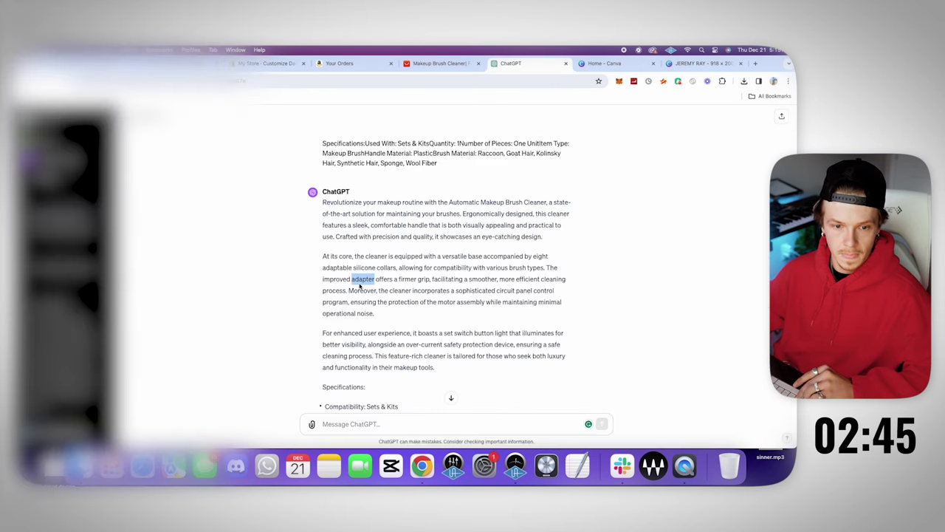
{"action": "triple_click", "coordinate": [359, 281]}
{"action": "key", "text": "super+c"}
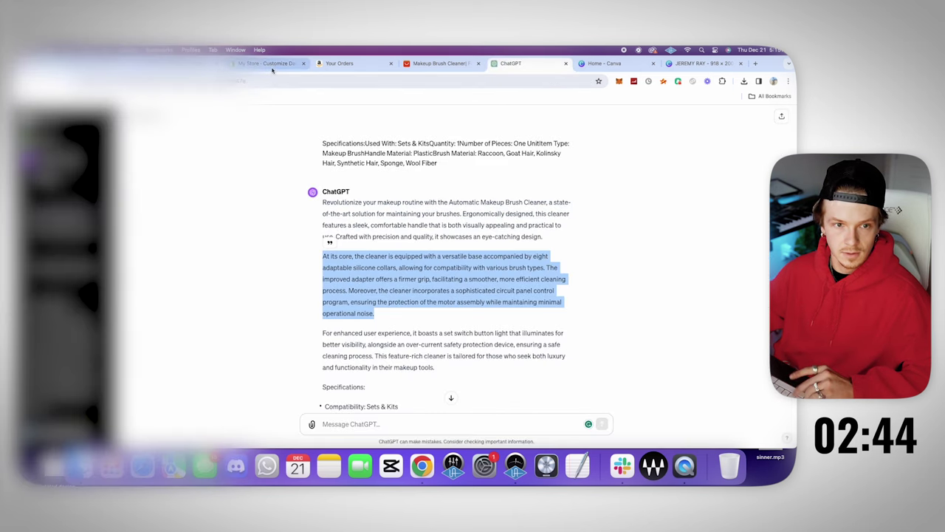
{"action": "left_click", "coordinate": [266, 63]}
{"action": "key", "text": "super+a"}
{"action": "key", "text": "super+v"}
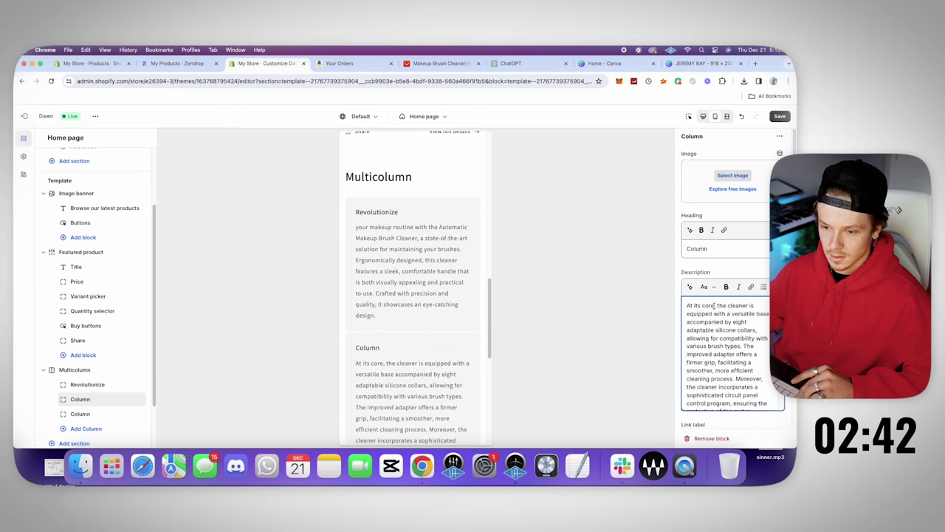
{"action": "key", "text": "BackSpace"}
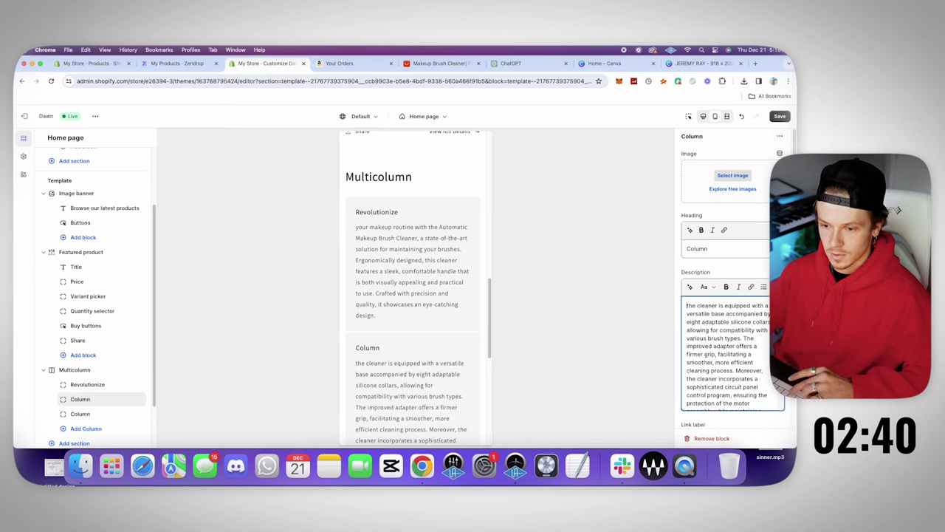
{"action": "scroll", "coordinate": [473, 324], "scroll_direction": "down", "scroll_amount": 4}
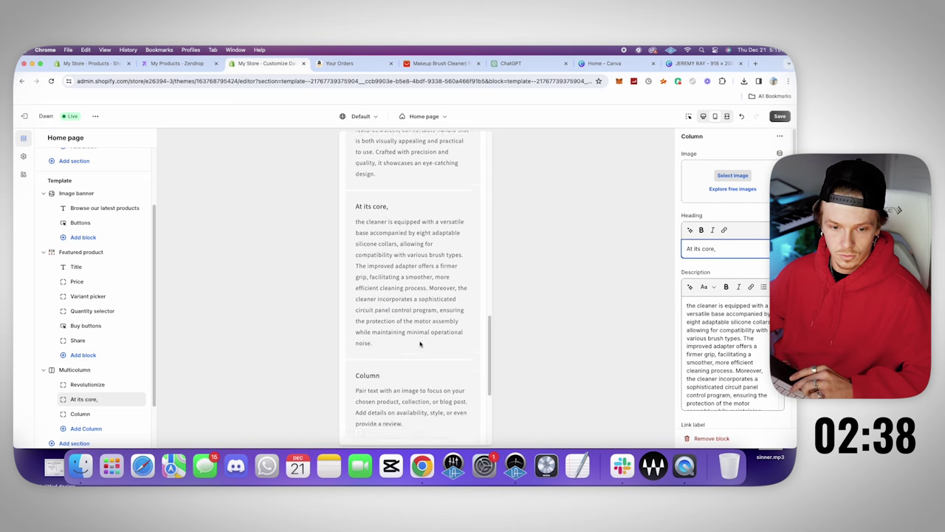
- Give the third column the heading 'For enhanced' with ChatGPT's paragraph, then save
{"action": "left_click", "coordinate": [80, 413]}
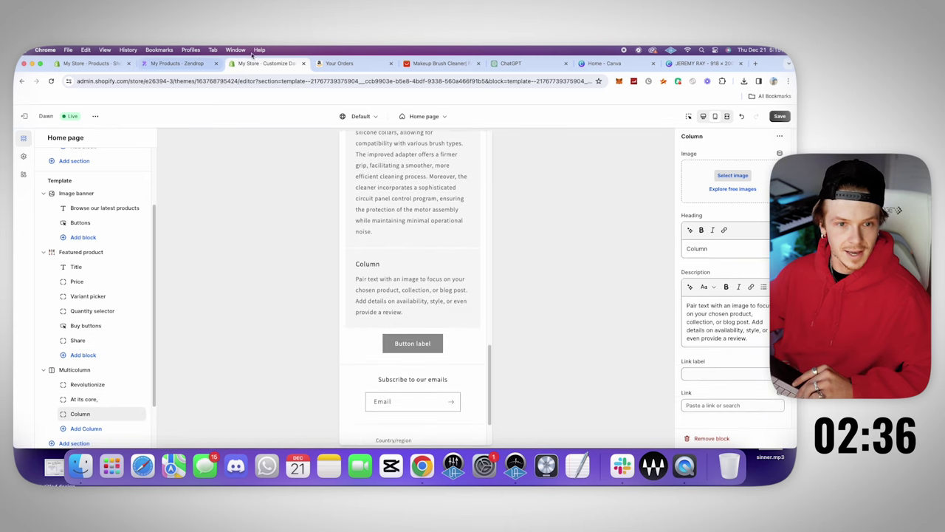
{"action": "left_click", "coordinate": [510, 62]}
{"action": "left_click", "coordinate": [362, 325]}
{"action": "triple_click", "coordinate": [362, 325]}
{"action": "key", "text": "super+c"}
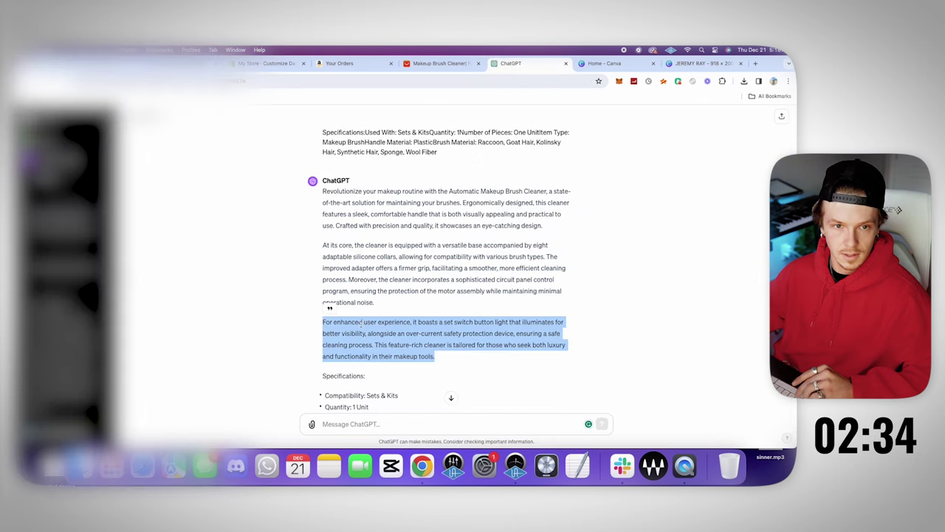
{"action": "left_click", "coordinate": [266, 62]}
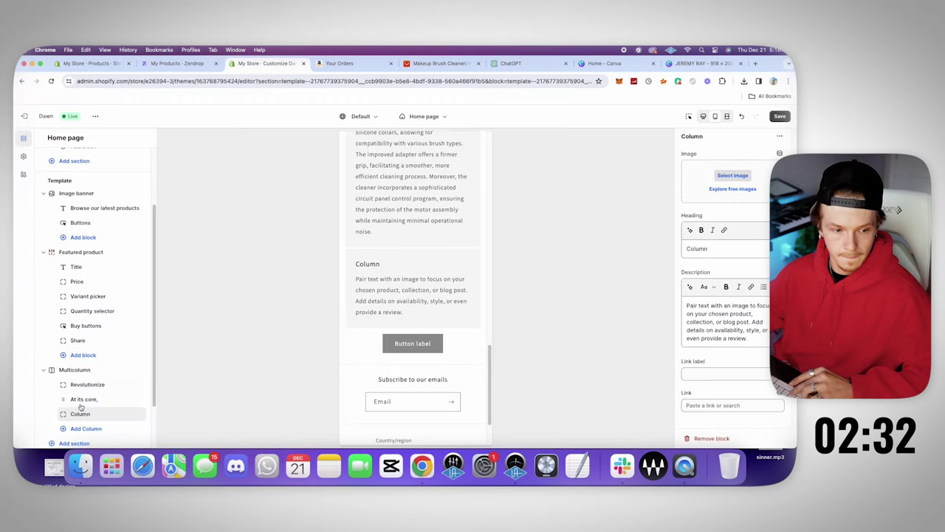
{"action": "left_click", "coordinate": [702, 304]}
{"action": "key", "text": "super+a"}
{"action": "key", "text": "super+v"}
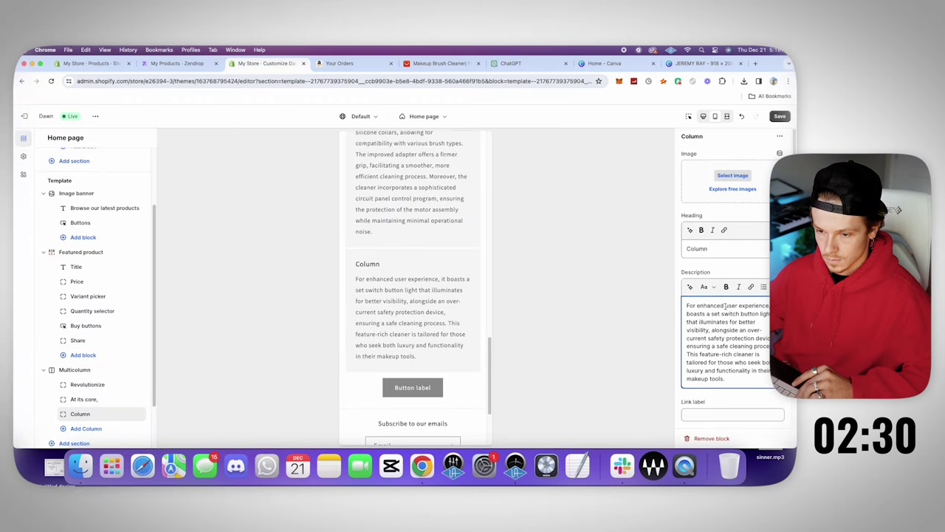
{"action": "key", "text": "BackSpace"}
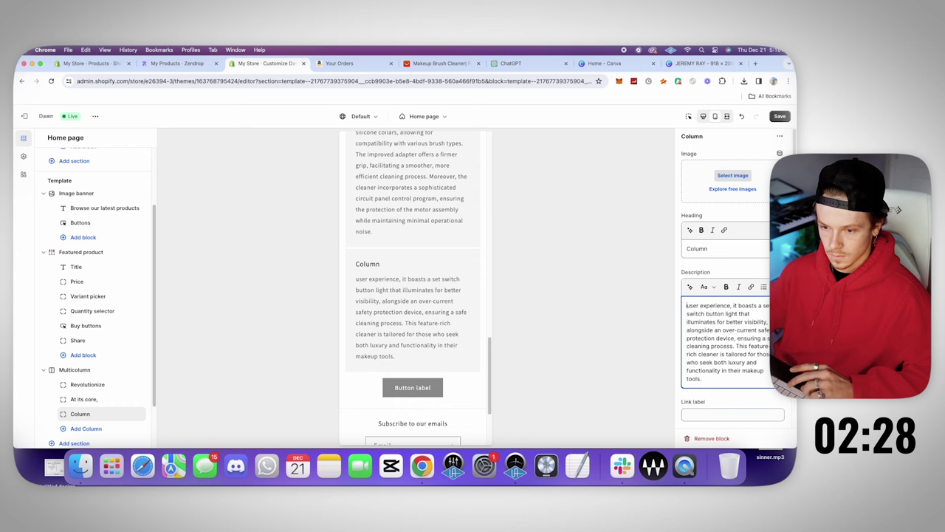
{"action": "key", "text": "super+a"}
{"action": "type", "text": "For enhanced"}
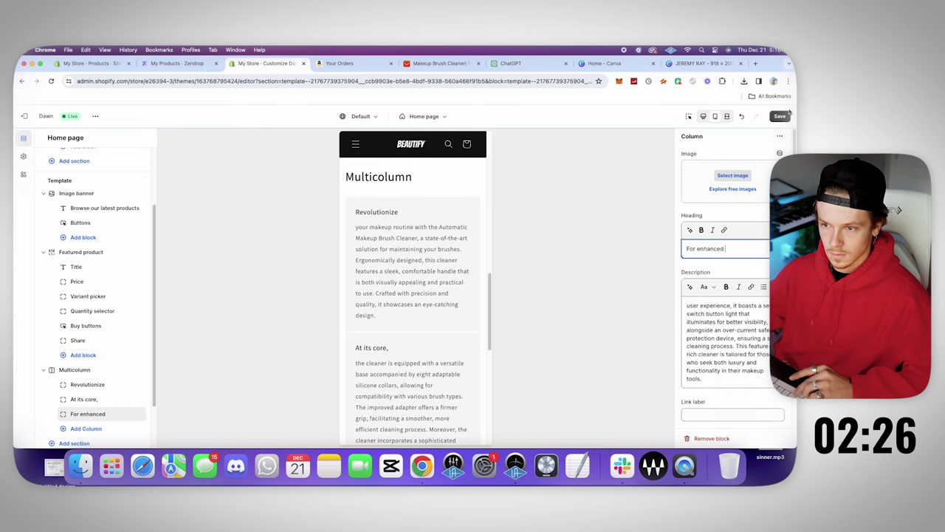
{"action": "left_click", "coordinate": [784, 116]}
- Select the Multicolumn section's heading text
{"action": "left_click", "coordinate": [75, 369]}
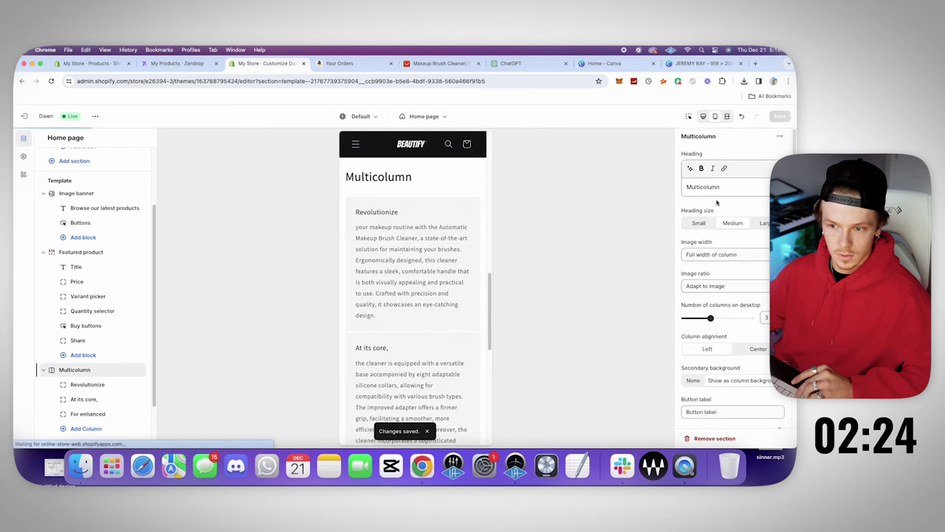
{"action": "left_click", "coordinate": [754, 186]}
{"action": "key", "text": "super+a"}
- Clear the Multicolumn heading, point its button at the Beautify brush cleaner, relabel it 'Shop Now!', and save
{"action": "key", "text": "BackSpace"}
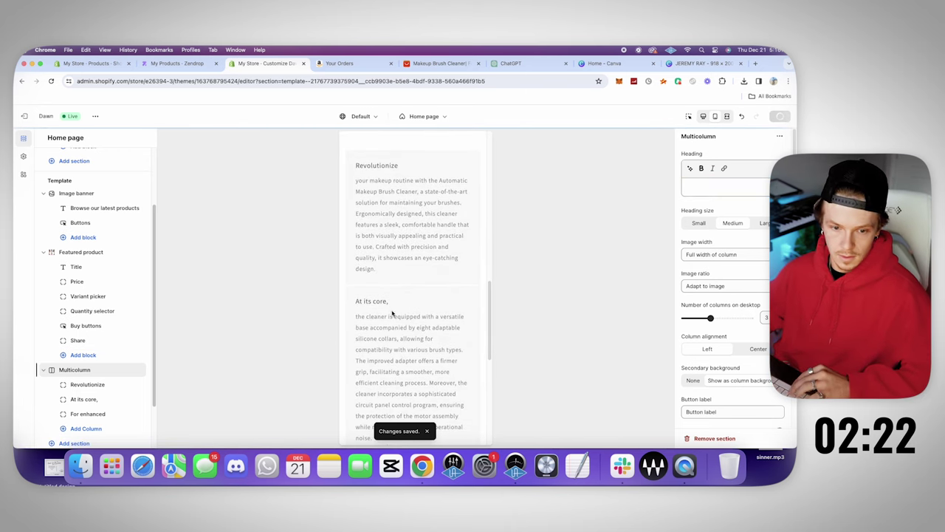
{"action": "scroll", "coordinate": [419, 311], "scroll_direction": "down", "scroll_amount": 4}
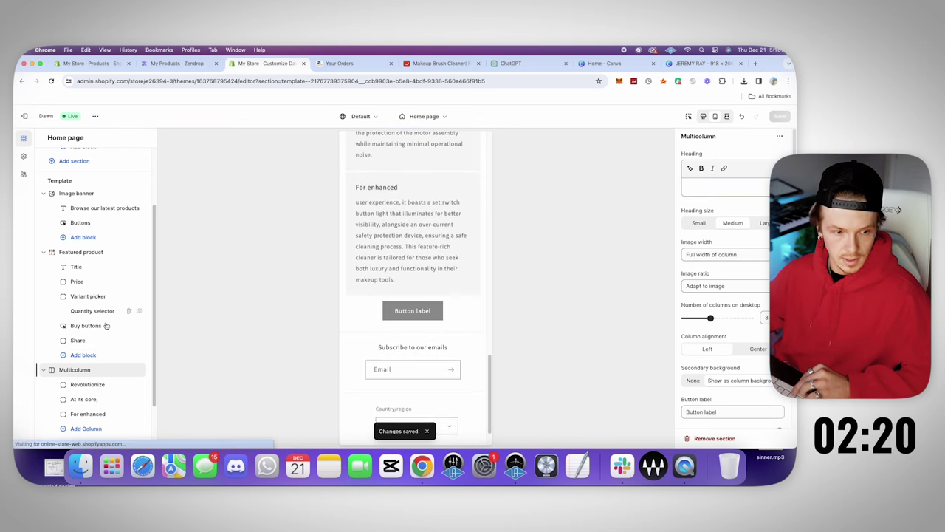
{"action": "scroll", "coordinate": [722, 346], "scroll_direction": "down", "scroll_amount": 5}
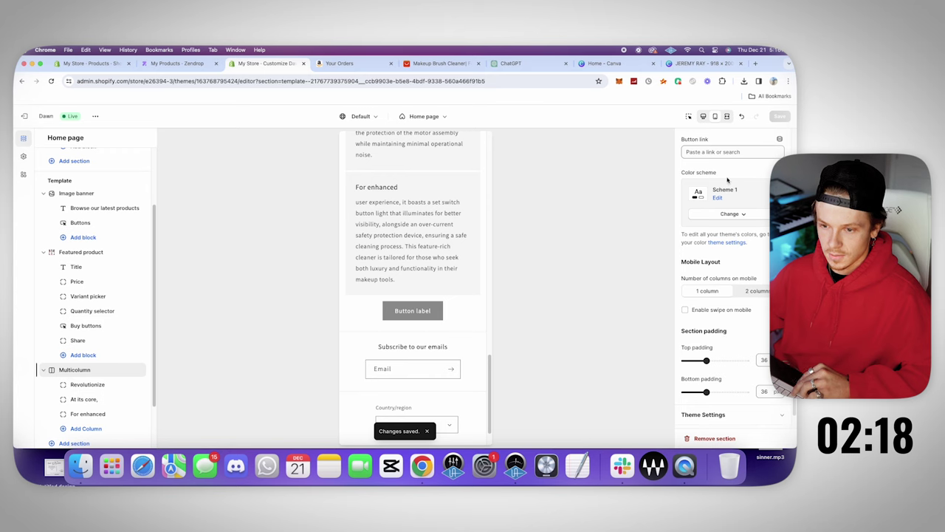
{"action": "left_click", "coordinate": [728, 152]}
{"action": "left_click", "coordinate": [732, 190]}
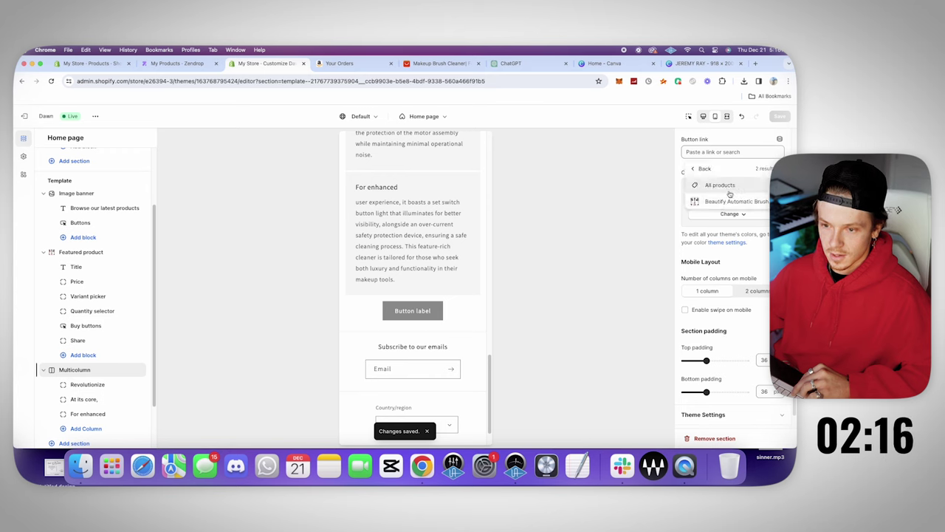
{"action": "left_click", "coordinate": [732, 201]}
{"action": "double_click", "coordinate": [726, 198]}
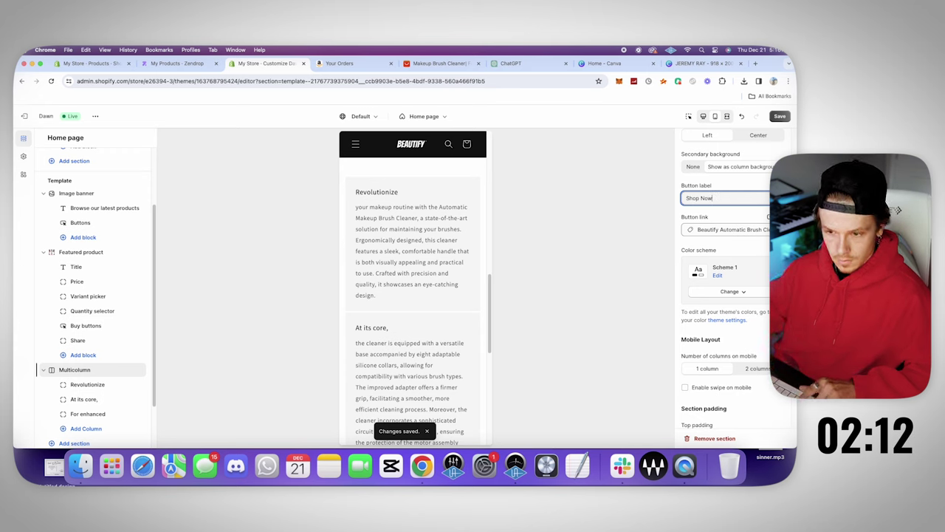
{"action": "left_click", "coordinate": [773, 116]}
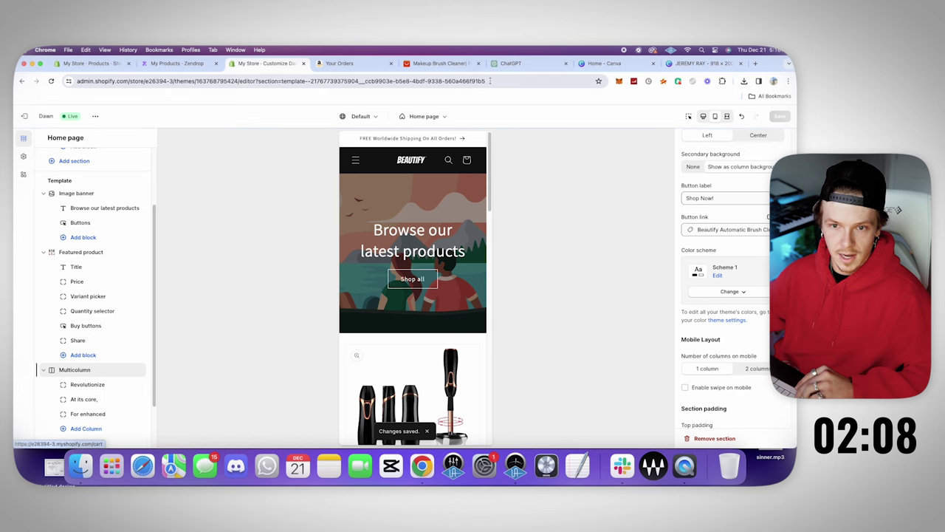
- Search Amazon for 'makeup brush cleaner'
{"action": "left_click", "coordinate": [348, 64]}
{"action": "scroll", "coordinate": [399, 281], "scroll_direction": "up", "scroll_amount": 10}
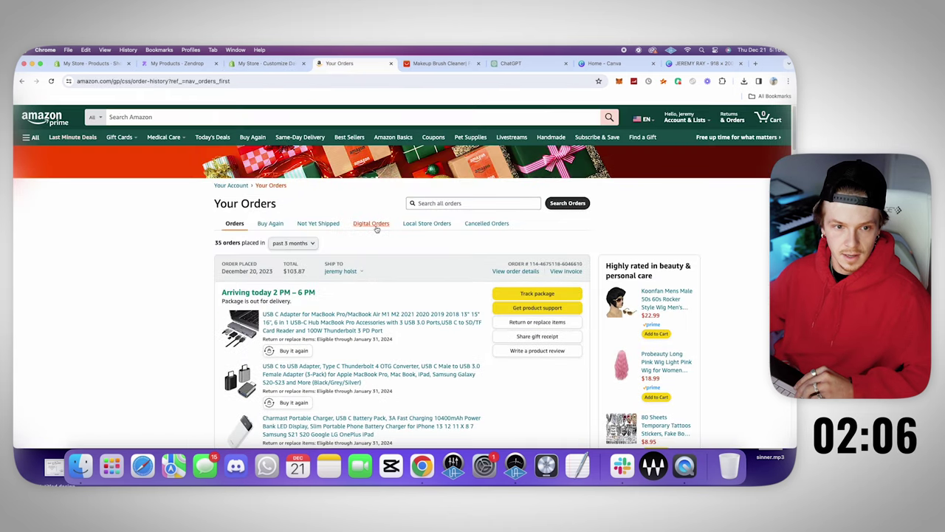
{"action": "left_click", "coordinate": [284, 119]}
{"action": "type", "text": "makeup "}
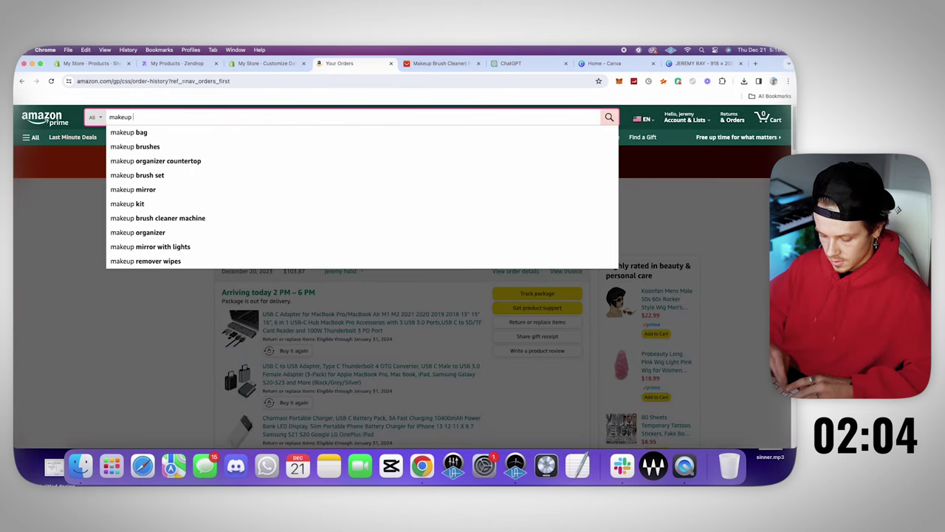
{"action": "type", "text": "brush cleaner"}
{"action": "key", "text": "Return"}
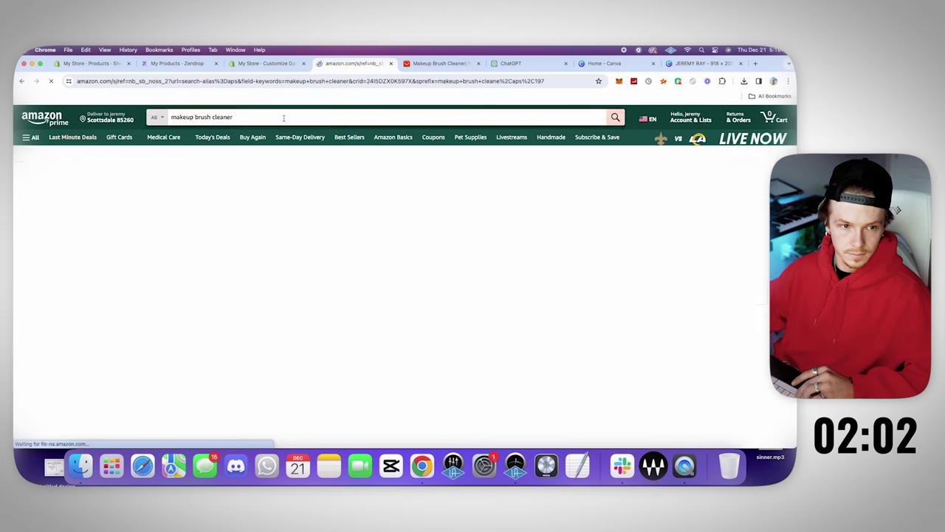
- Open the RICRIS brush cleaner listing and look up its enlarged photo with Google Lens
{"action": "scroll", "coordinate": [250, 226], "scroll_direction": "down", "scroll_amount": 2}
{"action": "scroll", "coordinate": [250, 226], "scroll_direction": "down", "scroll_amount": 3}
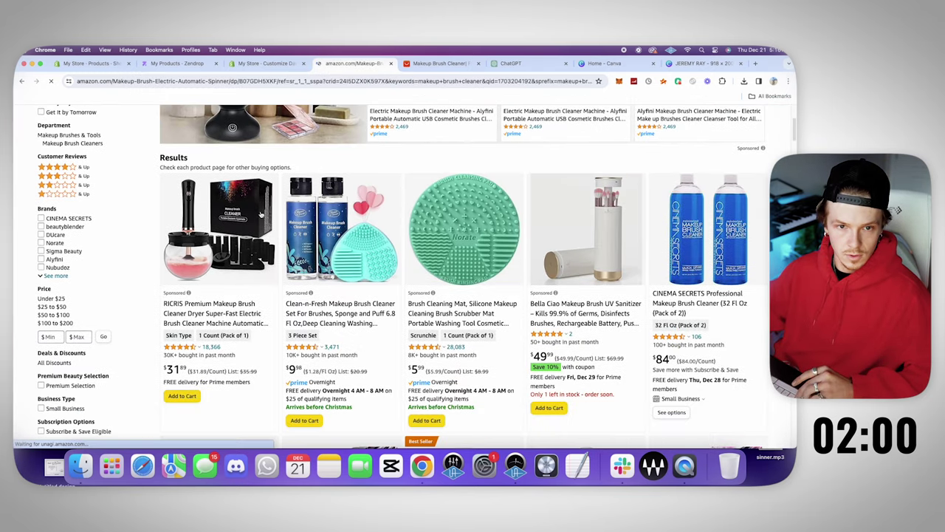
{"action": "left_click", "coordinate": [214, 319]}
{"action": "scroll", "coordinate": [227, 295], "scroll_direction": "down", "scroll_amount": 2}
{"action": "right_click", "coordinate": [230, 205]}
{"action": "left_click", "coordinate": [263, 254]}
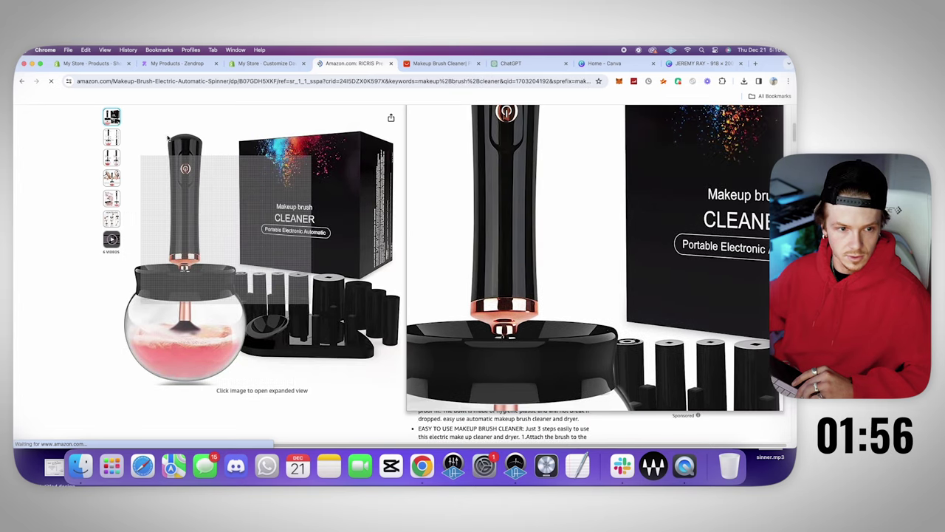
{"action": "left_click", "coordinate": [218, 245]}
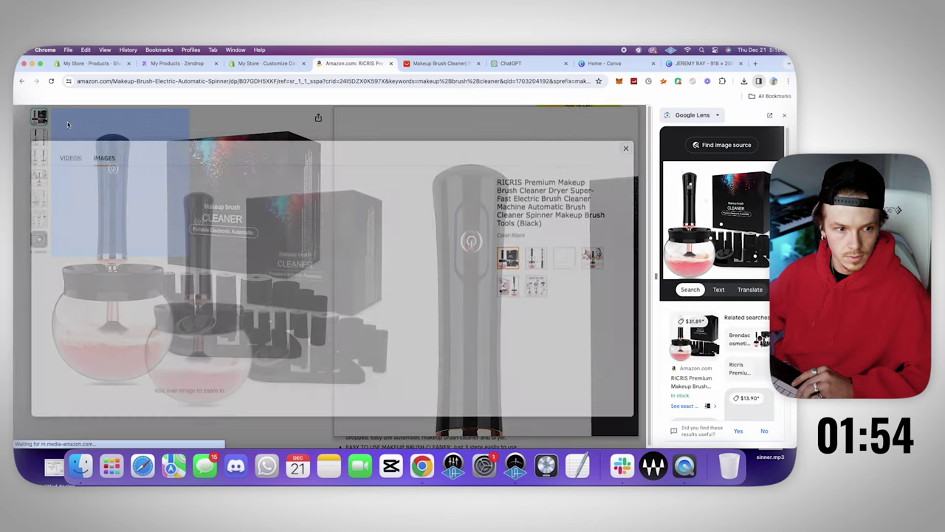
{"action": "right_click", "coordinate": [218, 244]}
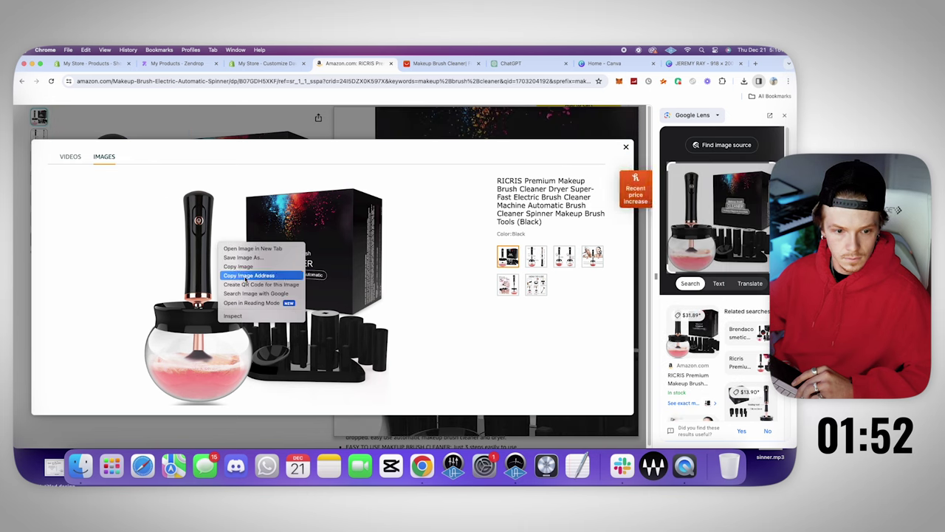
{"action": "left_click", "coordinate": [248, 293]}
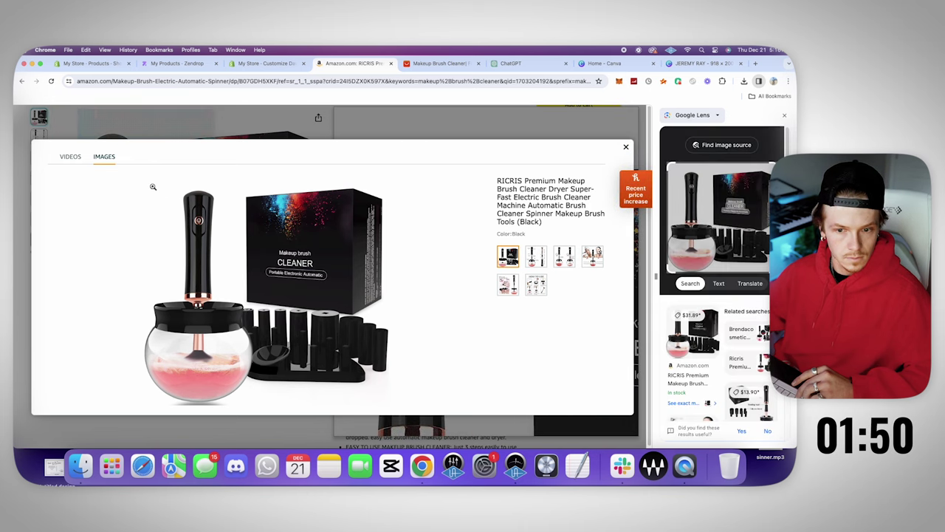
- Open a matching listing from the Google Lens results and browse it
{"action": "left_click", "coordinate": [742, 407]}
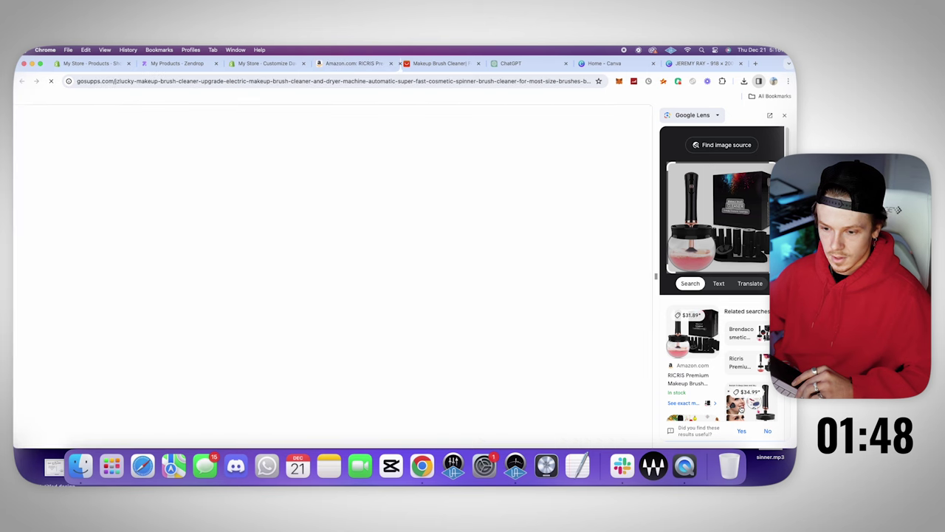
{"action": "scroll", "coordinate": [234, 279], "scroll_direction": "down", "scroll_amount": 5}
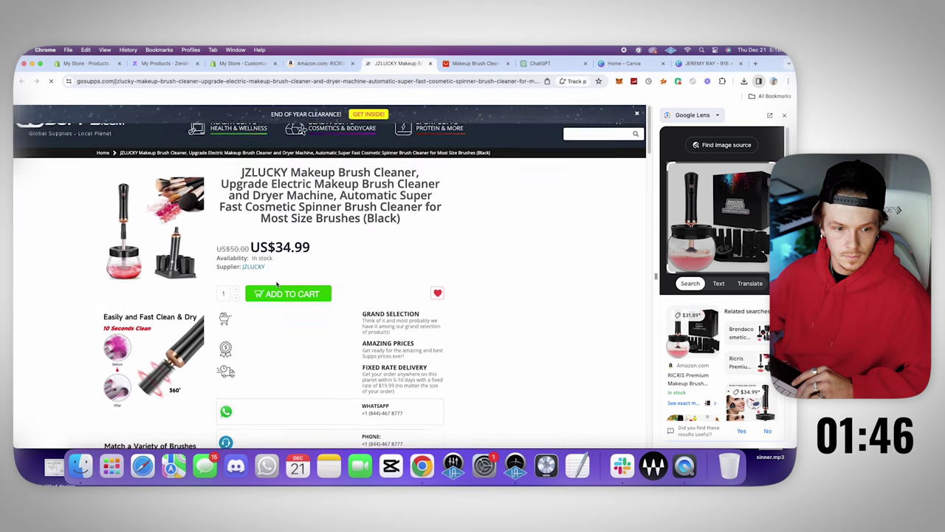
{"action": "scroll", "coordinate": [234, 279], "scroll_direction": "down", "scroll_amount": 3}
{"action": "scroll", "coordinate": [390, 270], "scroll_direction": "up", "scroll_amount": 3}
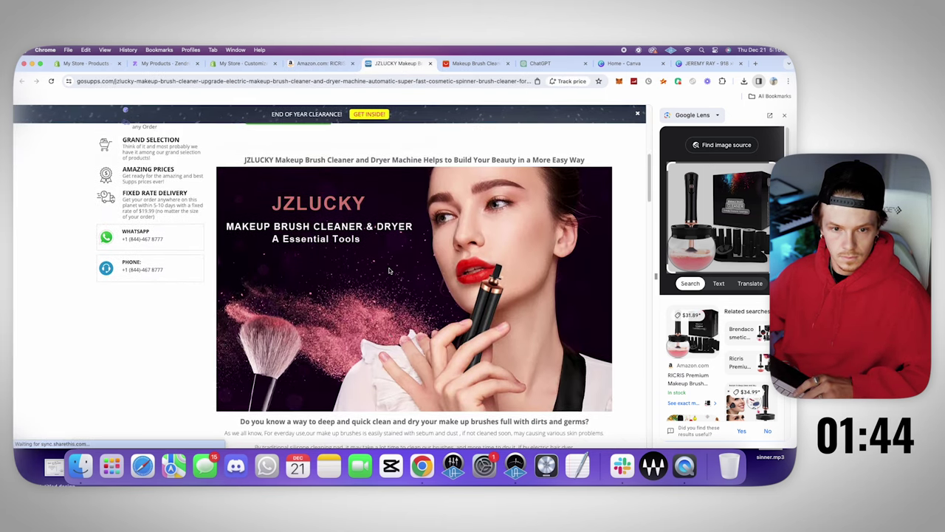
{"action": "scroll", "coordinate": [413, 269], "scroll_direction": "down", "scroll_amount": 15}
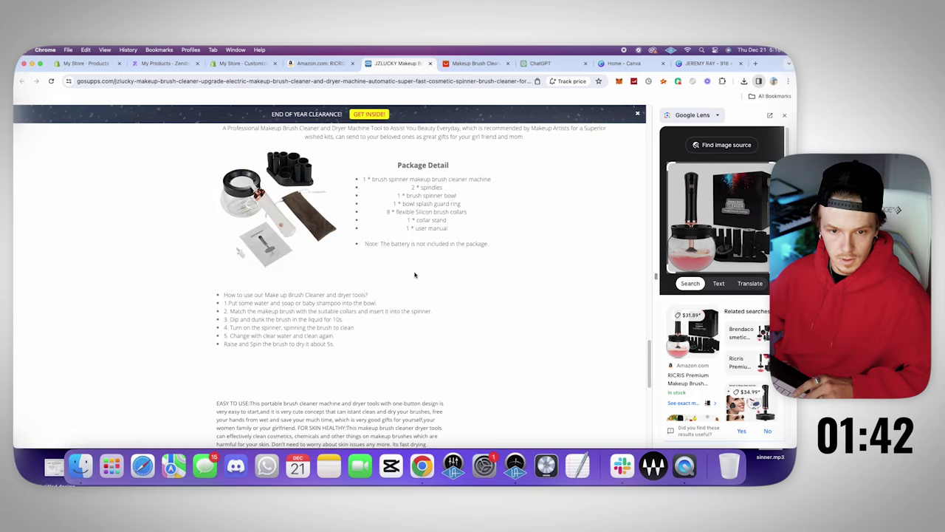
{"action": "scroll", "coordinate": [417, 275], "scroll_direction": "up", "scroll_amount": 3}
{"action": "scroll", "coordinate": [417, 274], "scroll_direction": "down", "scroll_amount": 15}
{"action": "scroll", "coordinate": [418, 275], "scroll_direction": "up", "scroll_amount": 12}
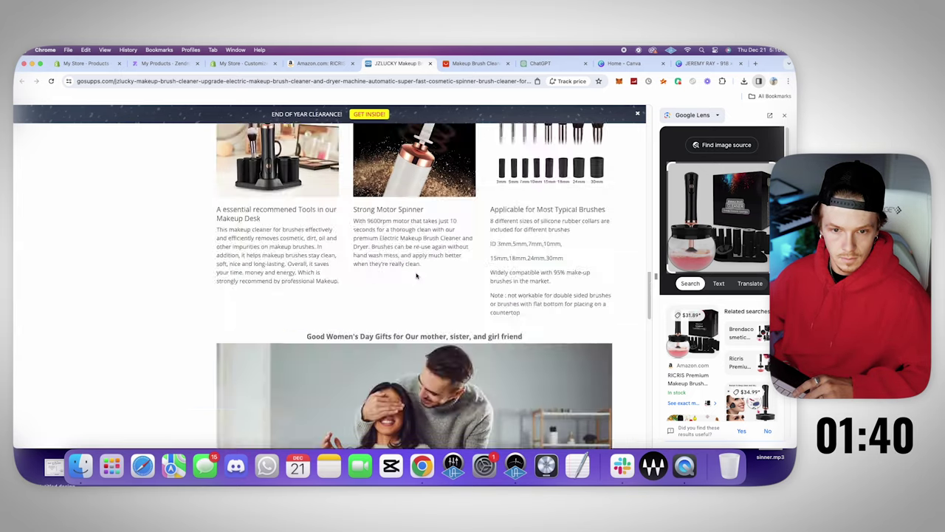
{"action": "scroll", "coordinate": [417, 275], "scroll_direction": "down", "scroll_amount": 5}
{"action": "scroll", "coordinate": [418, 275], "scroll_direction": "up", "scroll_amount": 8}
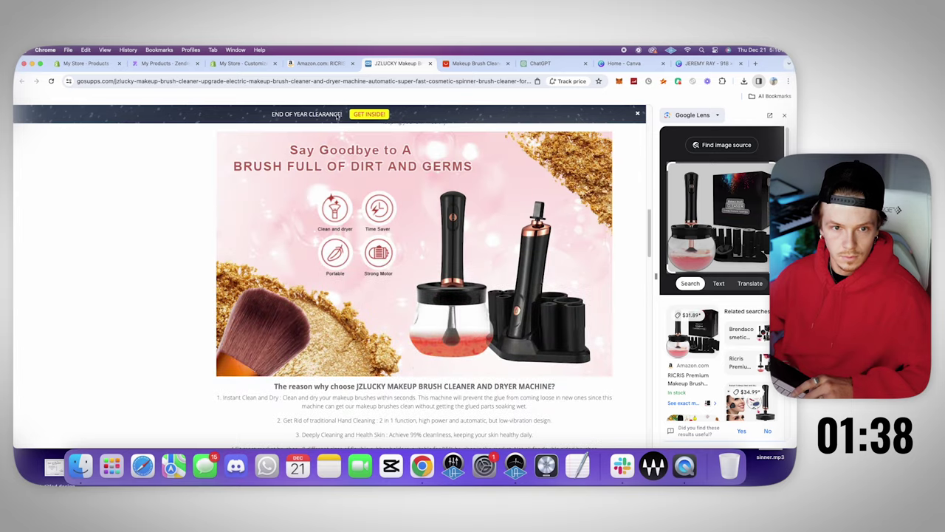
- Screenshot the RICRIS product photo and go back to the Shopify theme editor
{"action": "left_click", "coordinate": [318, 63]}
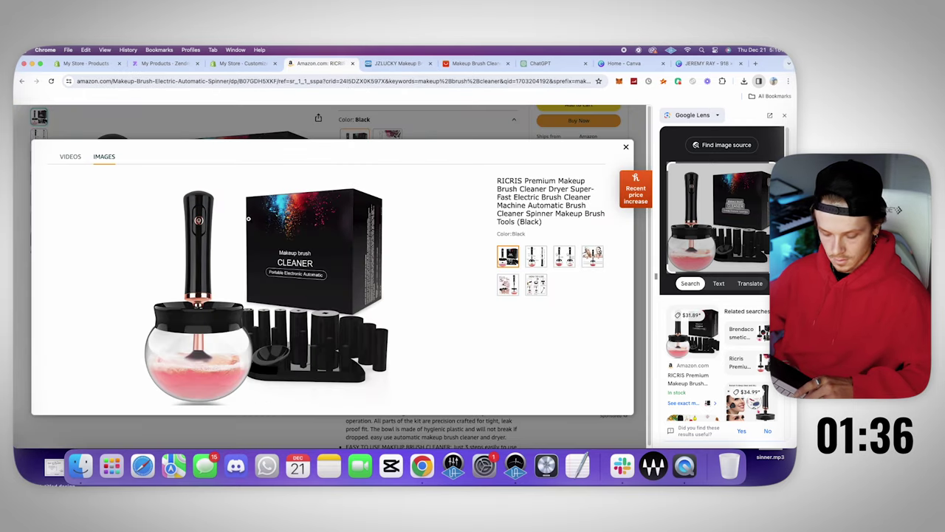
{"action": "left_click_drag", "start_coordinate": [115, 172], "coordinate": [435, 418]}
{"action": "left_click", "coordinate": [243, 63]}
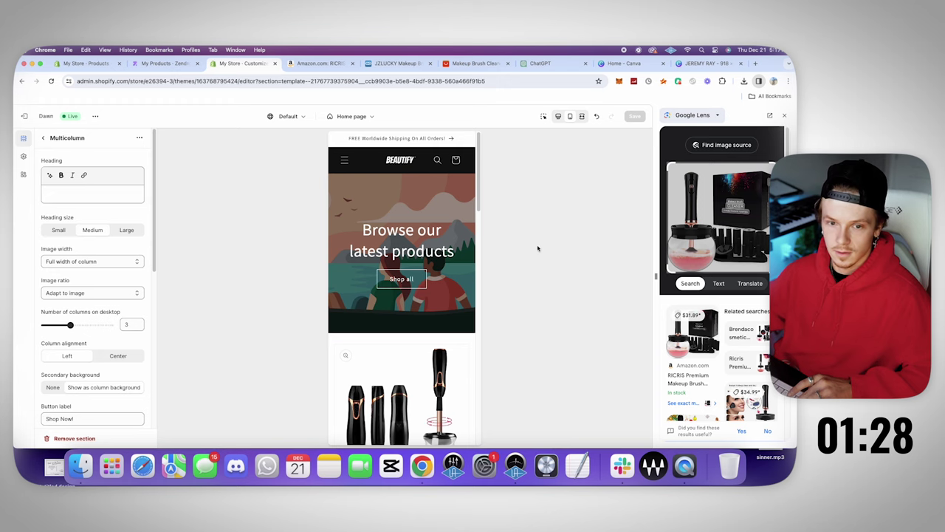
- Make the brush cleaner photo the Image banner's first image and delete the 'Browse our latest products' heading
{"action": "left_click", "coordinate": [783, 117]}
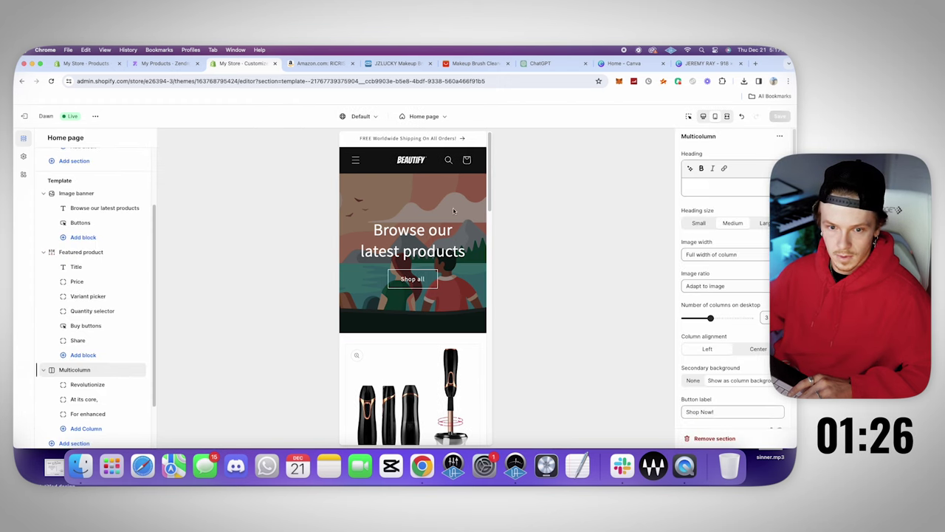
{"action": "left_click", "coordinate": [96, 209]}
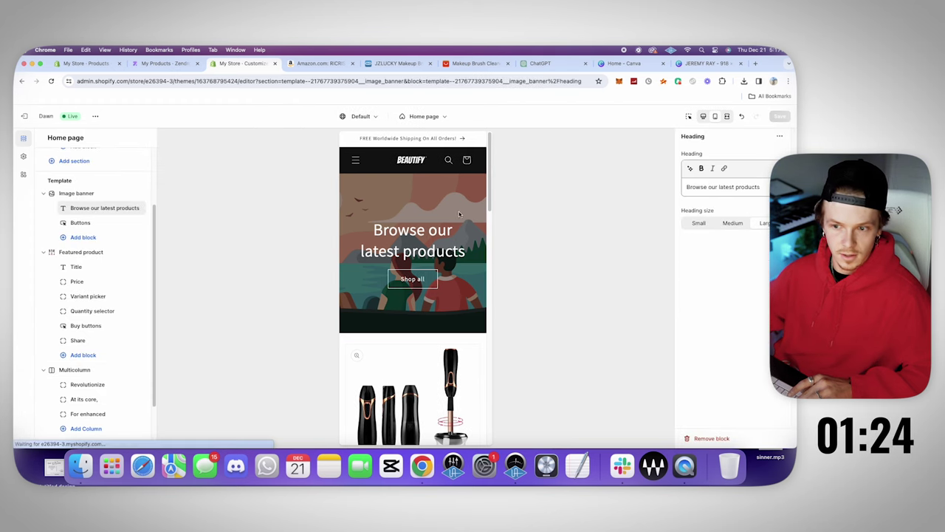
{"action": "left_click", "coordinate": [81, 222]}
{"action": "left_click", "coordinate": [118, 193]}
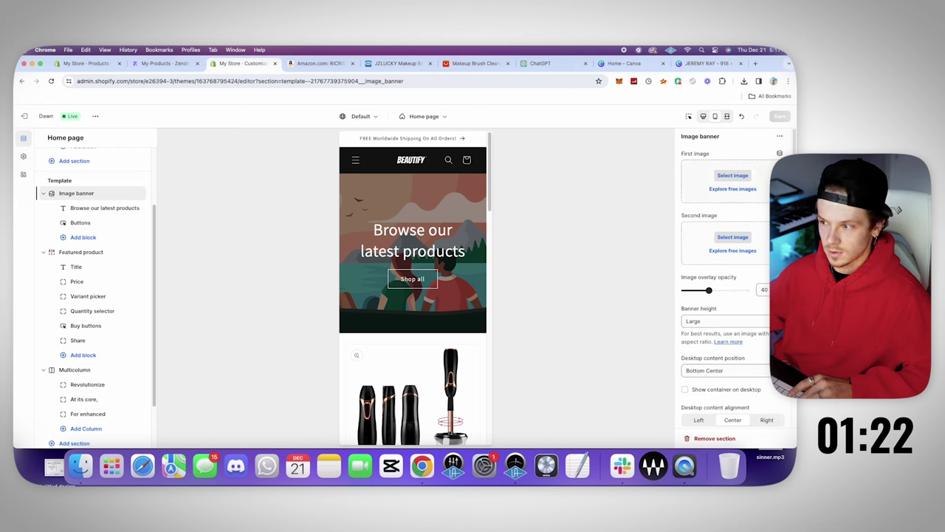
{"action": "left_click_drag", "start_coordinate": [632, 195], "coordinate": [732, 185]}
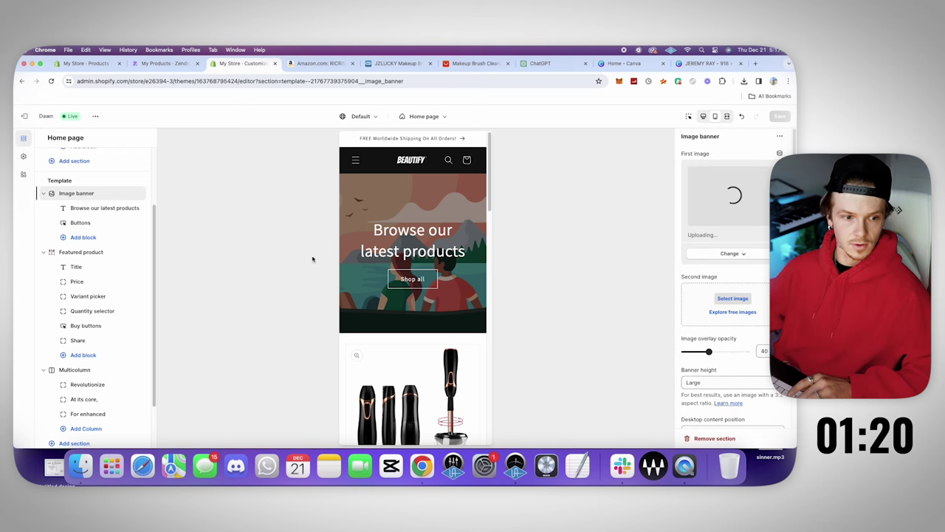
{"action": "left_click", "coordinate": [102, 211]}
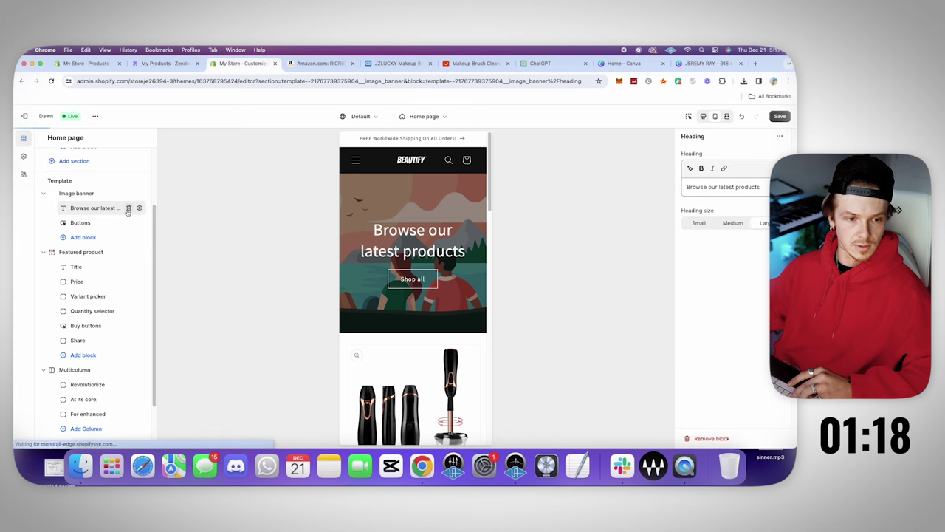
{"action": "left_click", "coordinate": [128, 207]}
- Label the banner button 'Get Yours Now!', link it to Beautify Automatic Brush Cleaner, and save
{"action": "left_click", "coordinate": [119, 211]}
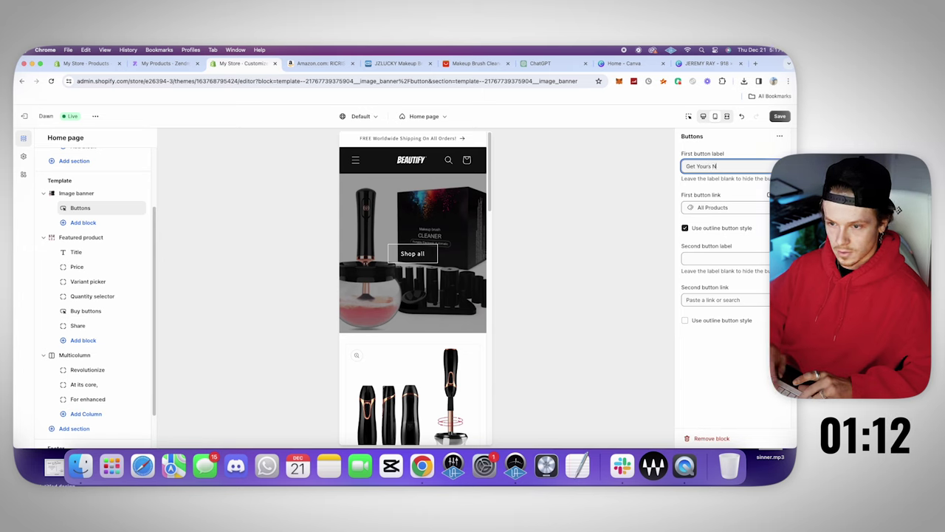
{"action": "type", "text": "ow!"}
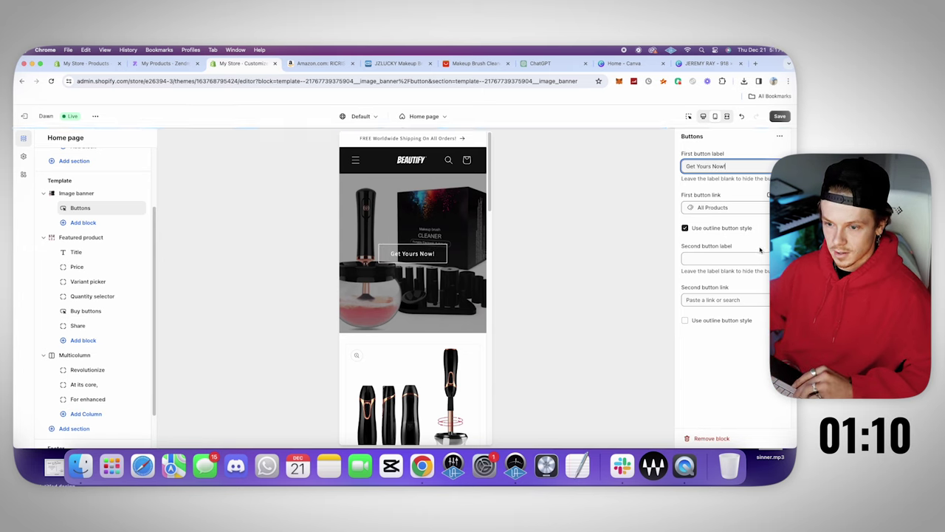
{"action": "left_click", "coordinate": [721, 299]}
{"action": "left_click", "coordinate": [707, 219]}
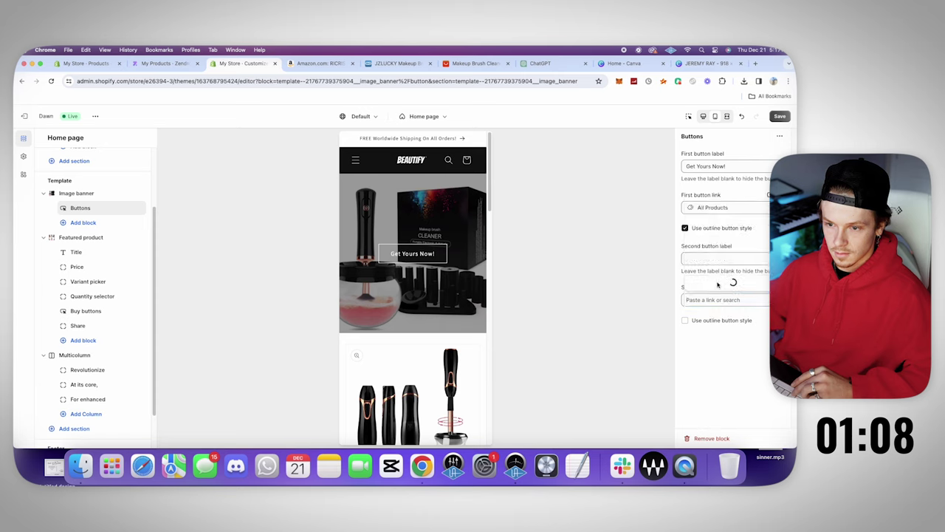
{"action": "left_click", "coordinate": [752, 202]}
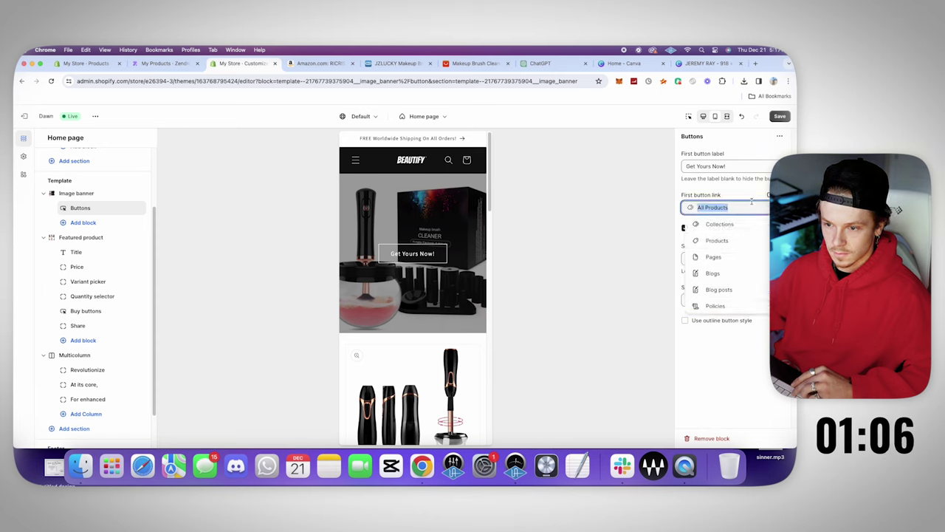
{"action": "left_click", "coordinate": [744, 237]}
{"action": "left_click", "coordinate": [727, 186]}
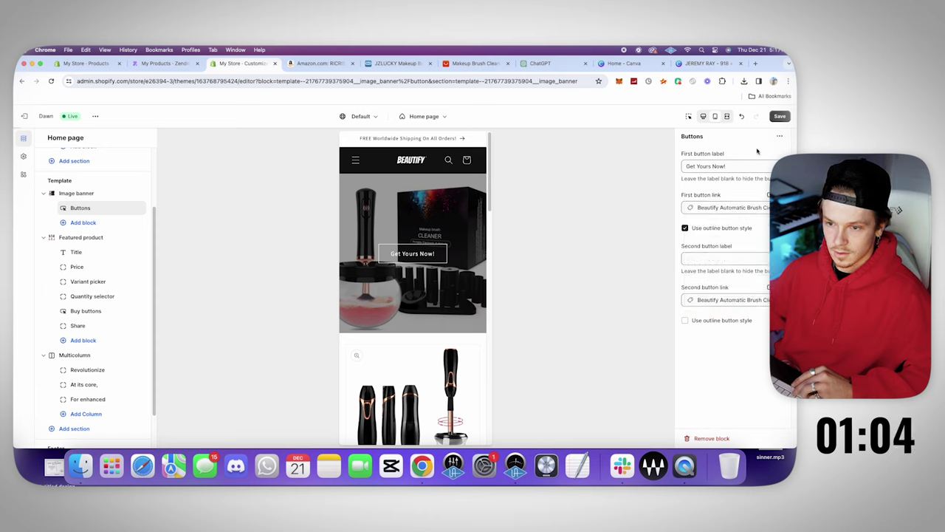
{"action": "left_click", "coordinate": [780, 116]}
- Check the featured product in the preview and enlarge its photo
{"action": "scroll", "coordinate": [378, 247], "scroll_direction": "down", "scroll_amount": 15}
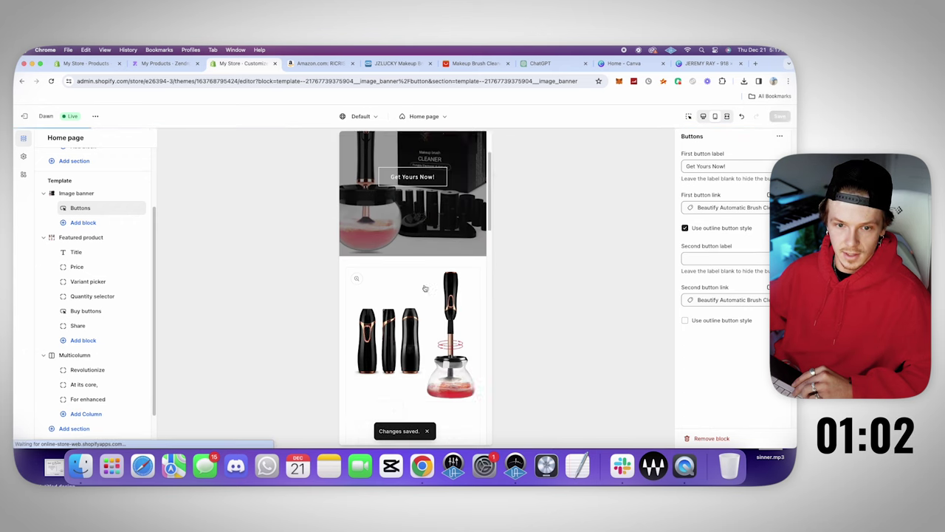
{"action": "left_click", "coordinate": [412, 297]}
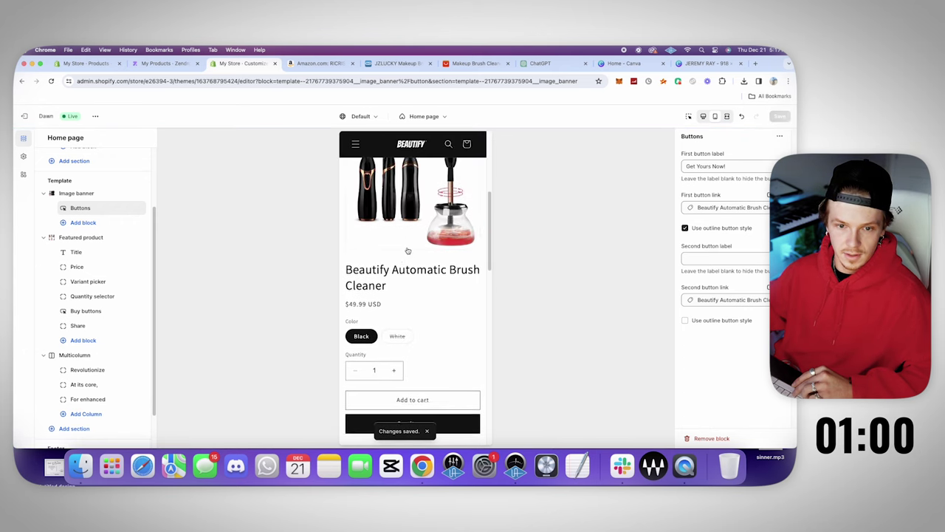
{"action": "left_click", "coordinate": [407, 248]}
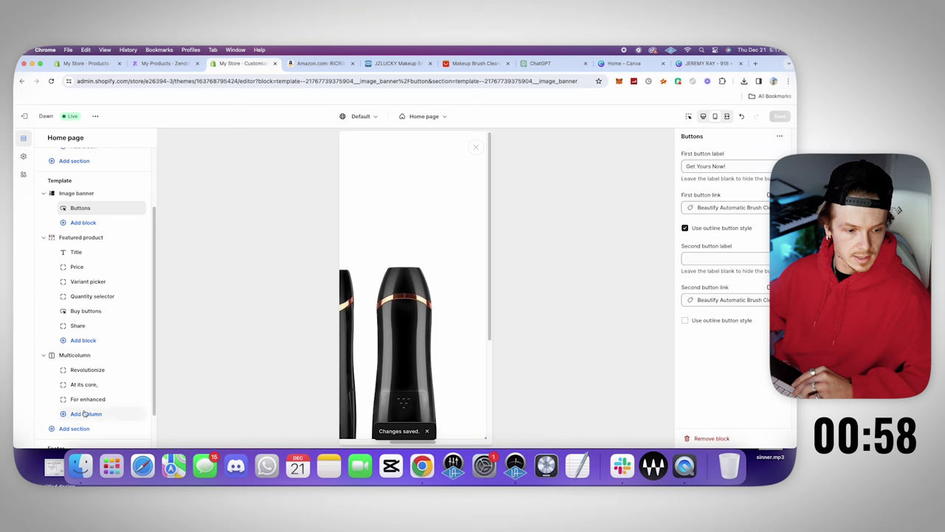
{"action": "scroll", "coordinate": [84, 414], "scroll_direction": "down", "scroll_amount": 2}
- Add a Quick links Menu block to the Footer section and save the theme
{"action": "left_click", "coordinate": [66, 431]}
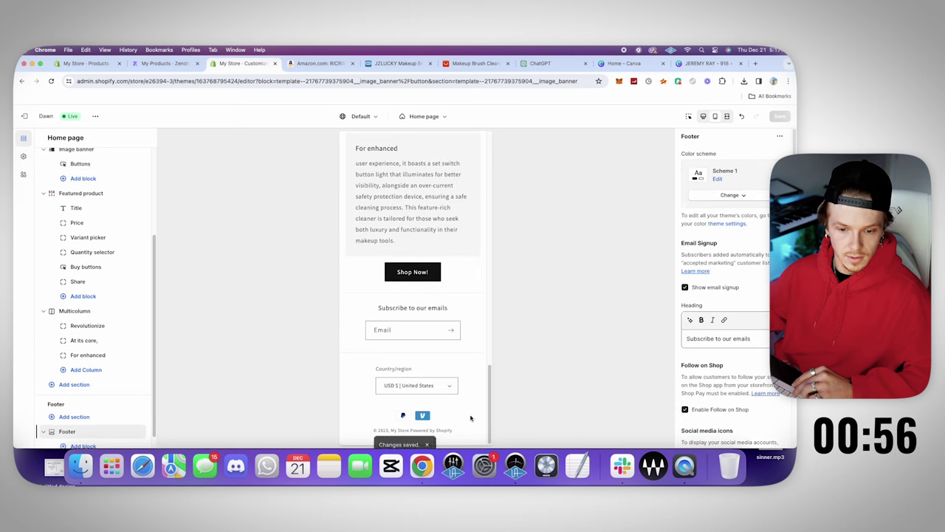
{"action": "scroll", "coordinate": [709, 245], "scroll_direction": "down", "scroll_amount": 5}
{"action": "scroll", "coordinate": [95, 396], "scroll_direction": "down", "scroll_amount": 1}
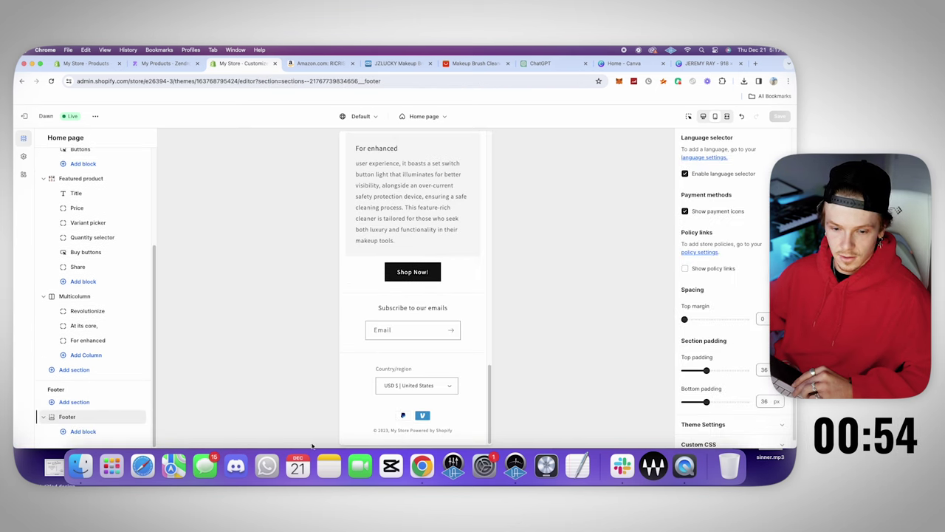
{"action": "left_click", "coordinate": [82, 432]}
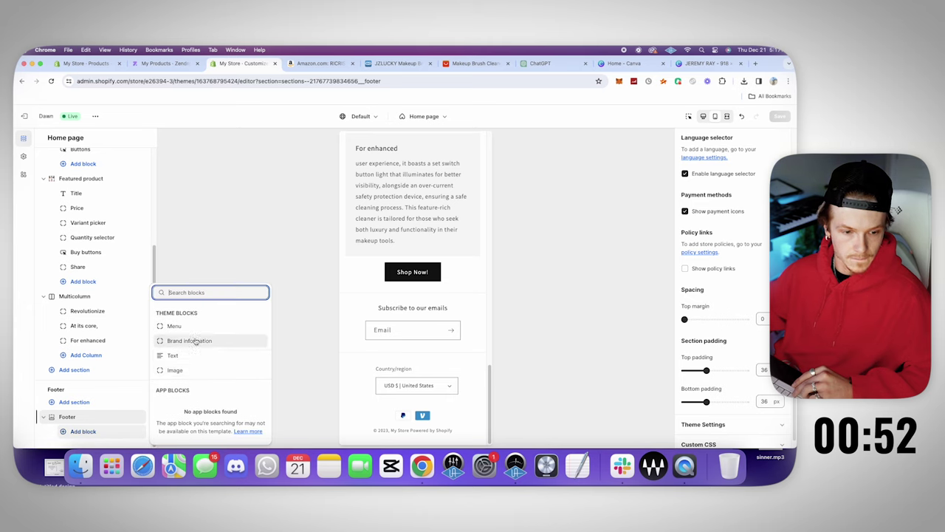
{"action": "left_click", "coordinate": [175, 326]}
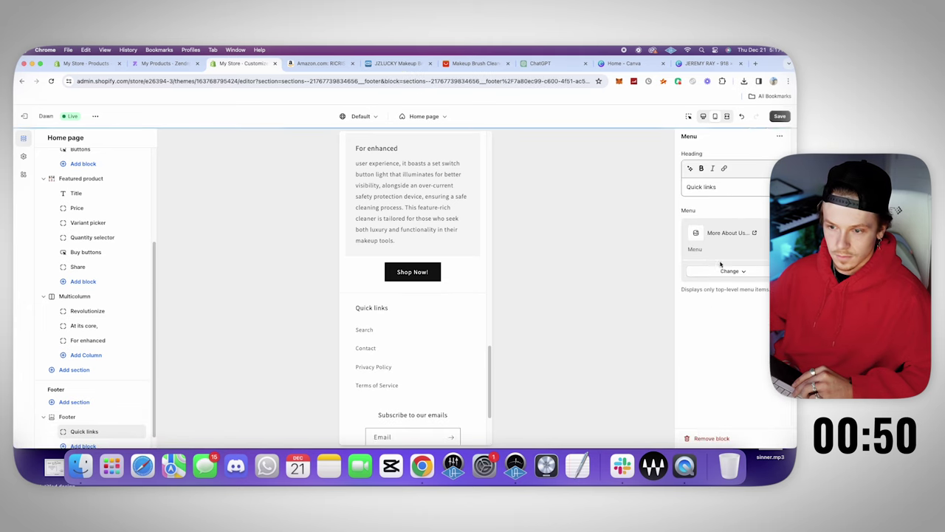
{"action": "left_click", "coordinate": [783, 118]}
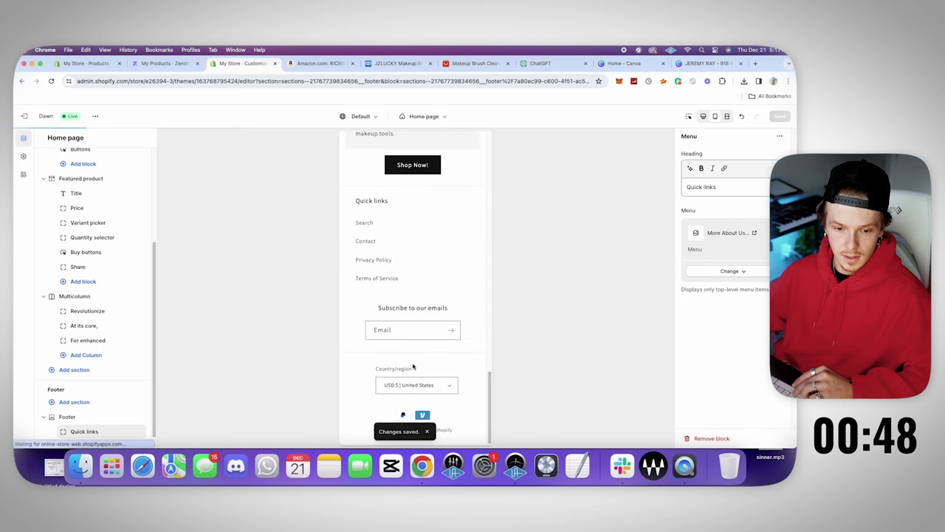
{"action": "scroll", "coordinate": [89, 218], "scroll_direction": "up", "scroll_amount": 4}
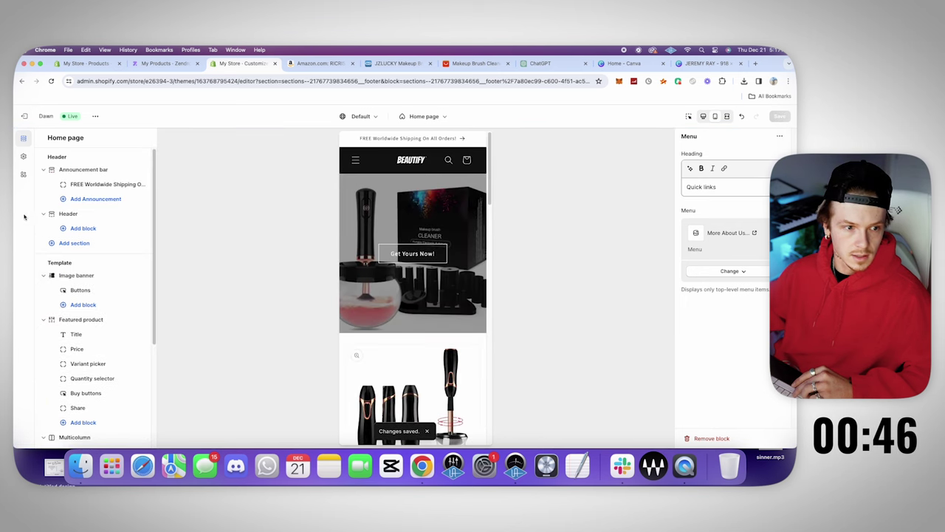
- Set the checkout logo to the store's logo image in Theme settings > Checkout
{"action": "left_click", "coordinate": [24, 158]}
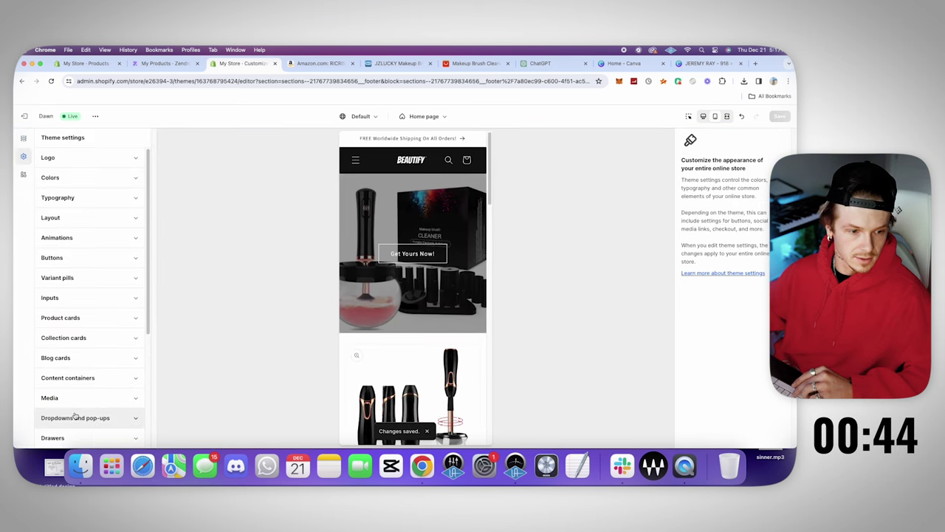
{"action": "scroll", "coordinate": [104, 367], "scroll_direction": "down", "scroll_amount": 2}
{"action": "scroll", "coordinate": [105, 367], "scroll_direction": "down", "scroll_amount": 3}
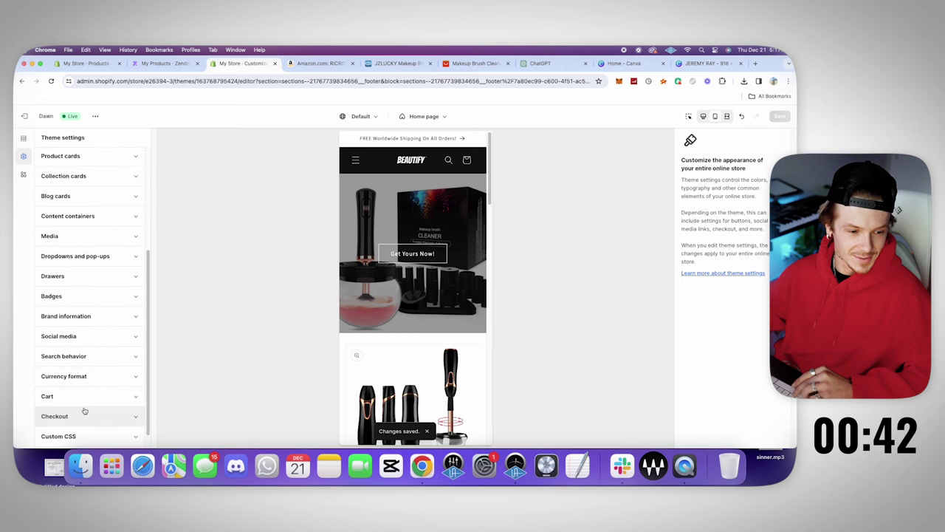
{"action": "left_click", "coordinate": [85, 415]}
{"action": "scroll", "coordinate": [121, 391], "scroll_direction": "down", "scroll_amount": 5}
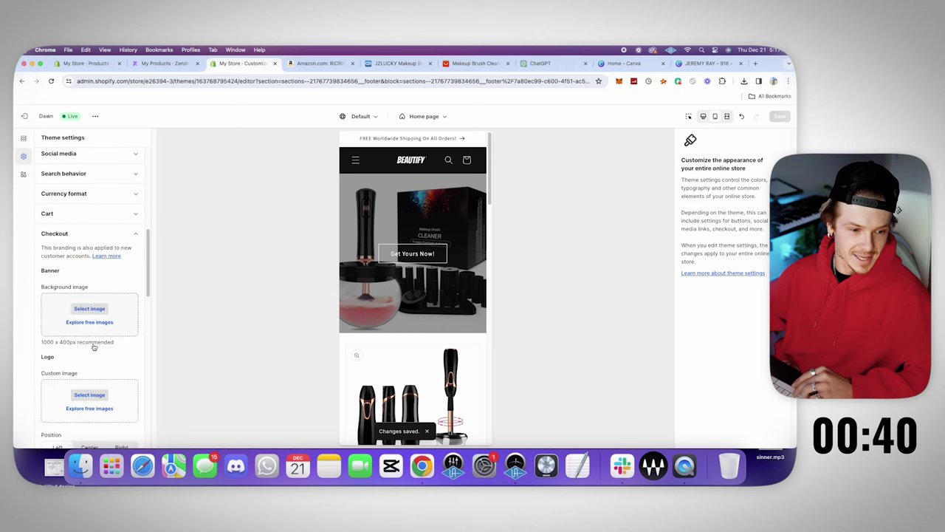
{"action": "left_click", "coordinate": [88, 396]}
{"action": "left_click", "coordinate": [337, 269]}
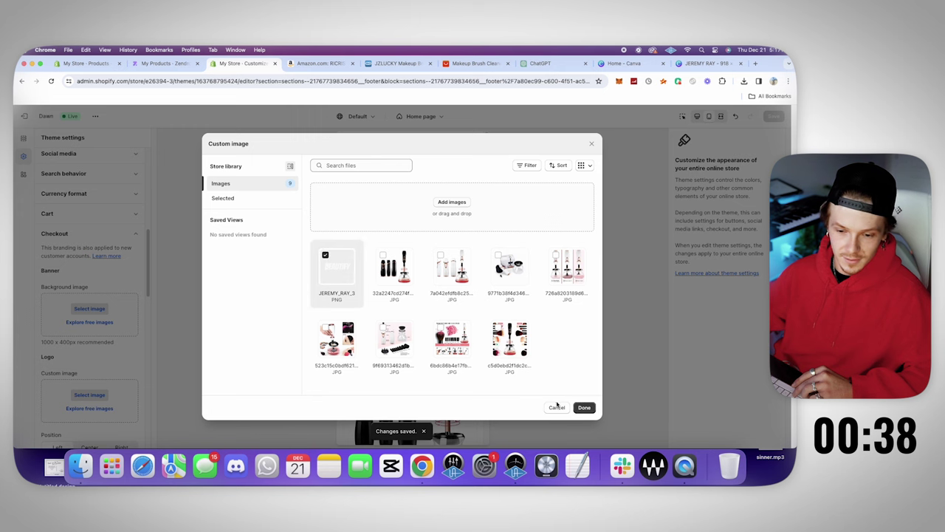
{"action": "left_click", "coordinate": [584, 408]}
- Set the main content and order summary backgrounds to black #000000 and save
{"action": "scroll", "coordinate": [88, 278], "scroll_direction": "down", "scroll_amount": 10}
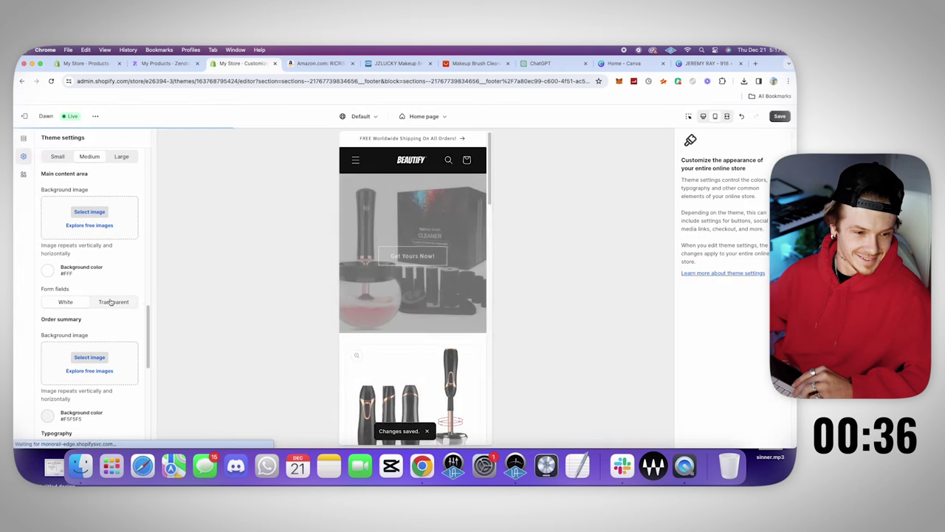
{"action": "scroll", "coordinate": [87, 278], "scroll_direction": "up", "scroll_amount": 4}
{"action": "left_click", "coordinate": [47, 247]}
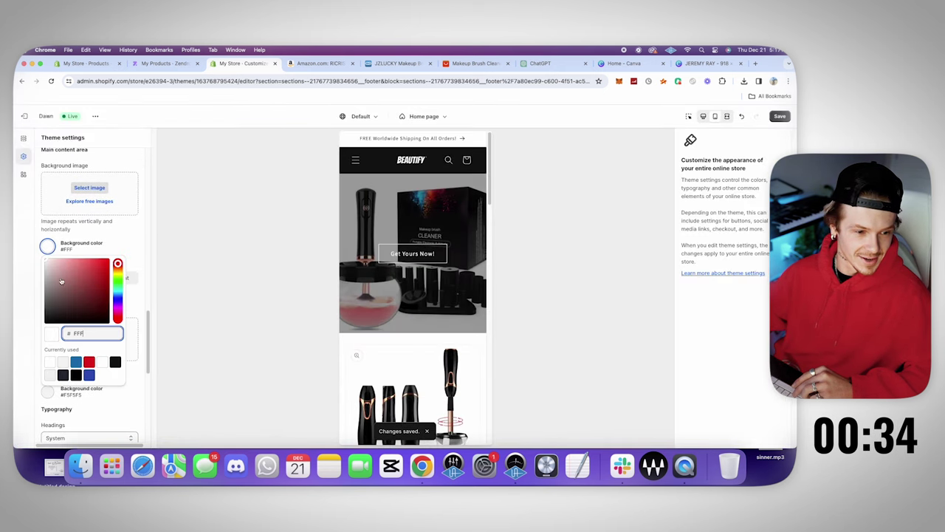
{"action": "left_click", "coordinate": [20, 371]}
{"action": "left_click", "coordinate": [47, 392]}
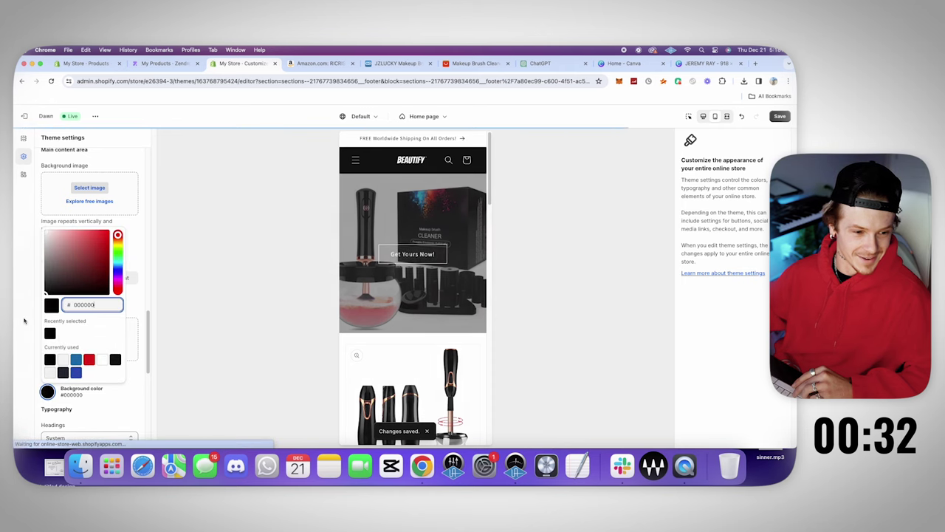
{"action": "left_click", "coordinate": [23, 320]}
{"action": "left_click", "coordinate": [777, 118]}
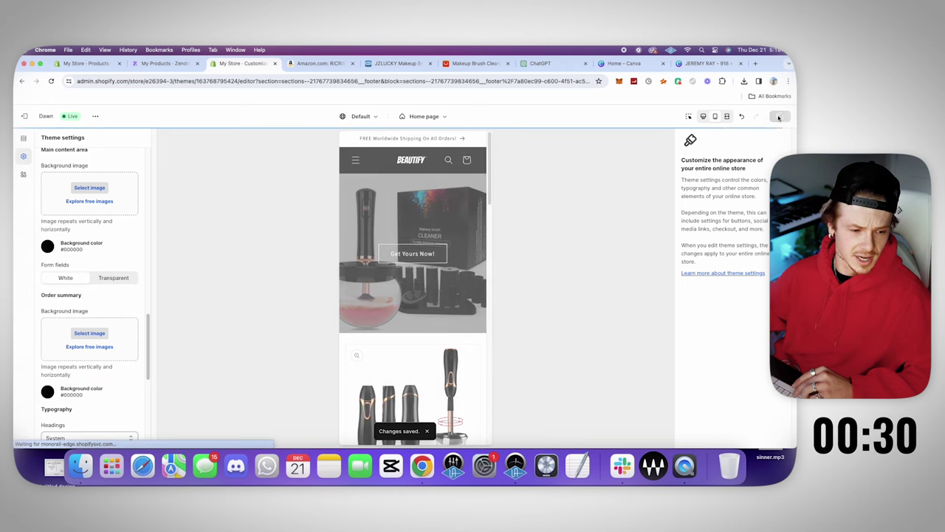
- Set the checkout accent and button colours to white #FFFFFF
{"action": "scroll", "coordinate": [65, 279], "scroll_direction": "down", "scroll_amount": 8}
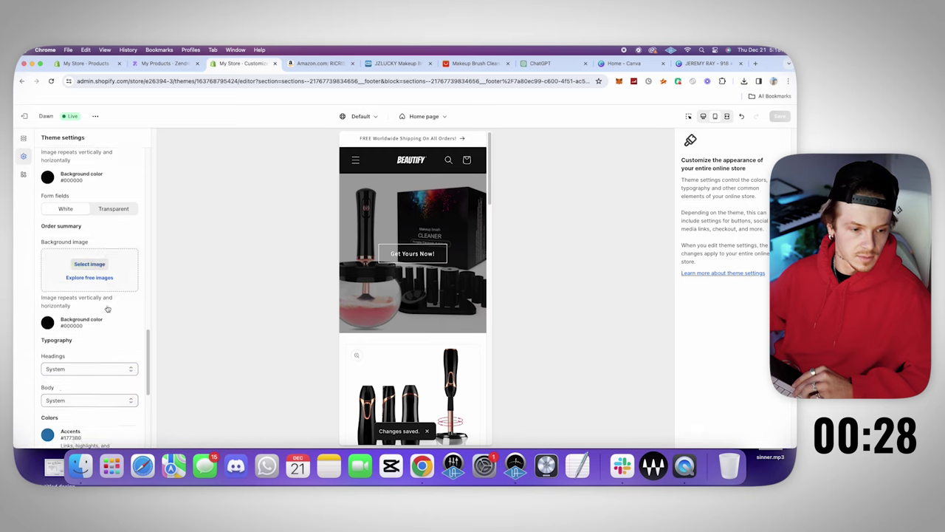
{"action": "scroll", "coordinate": [66, 278], "scroll_direction": "up", "scroll_amount": 2}
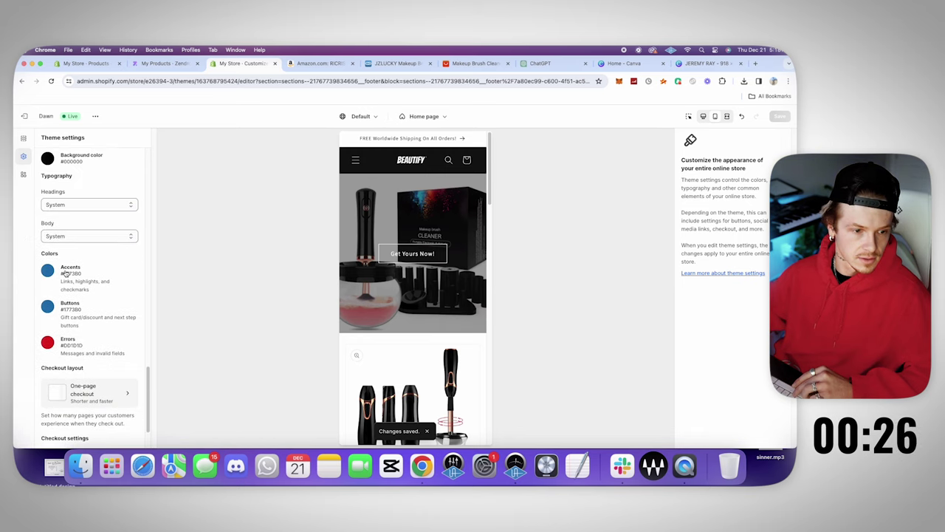
{"action": "left_click", "coordinate": [47, 271]}
{"action": "type", "text": "#FFFFFF"}
{"action": "left_click", "coordinate": [116, 263]}
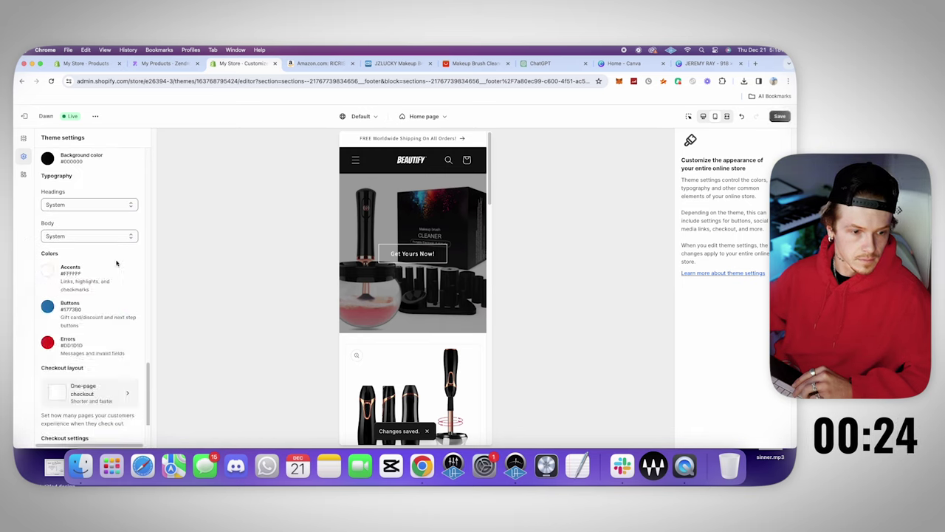
{"action": "left_click", "coordinate": [49, 309]}
{"action": "type", "text": "FFFFFF"}
{"action": "key", "text": "Return"}
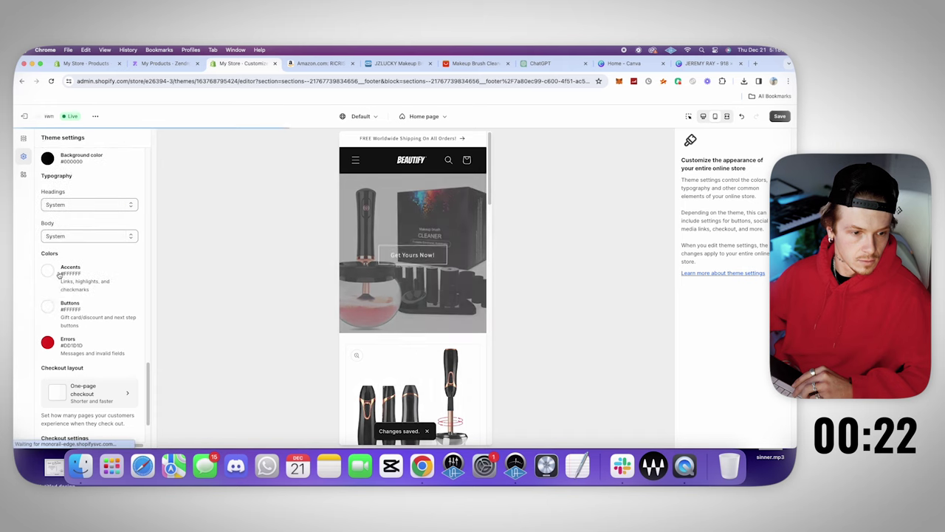
- Save the theme settings and exit the editor to the Themes page
{"action": "scroll", "coordinate": [103, 304], "scroll_direction": "down", "scroll_amount": 5}
{"action": "scroll", "coordinate": [103, 305], "scroll_direction": "up", "scroll_amount": 3}
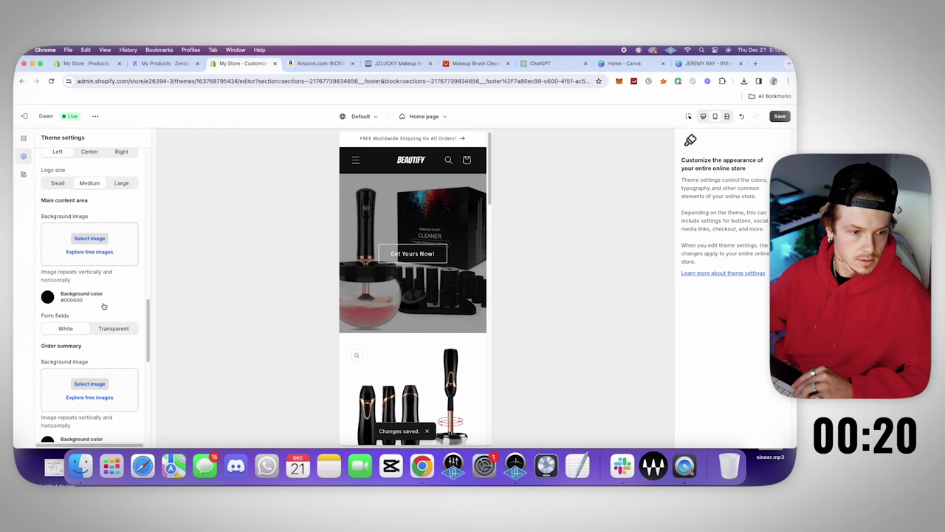
{"action": "scroll", "coordinate": [104, 308], "scroll_direction": "up", "scroll_amount": 3}
{"action": "scroll", "coordinate": [107, 305], "scroll_direction": "down", "scroll_amount": 10}
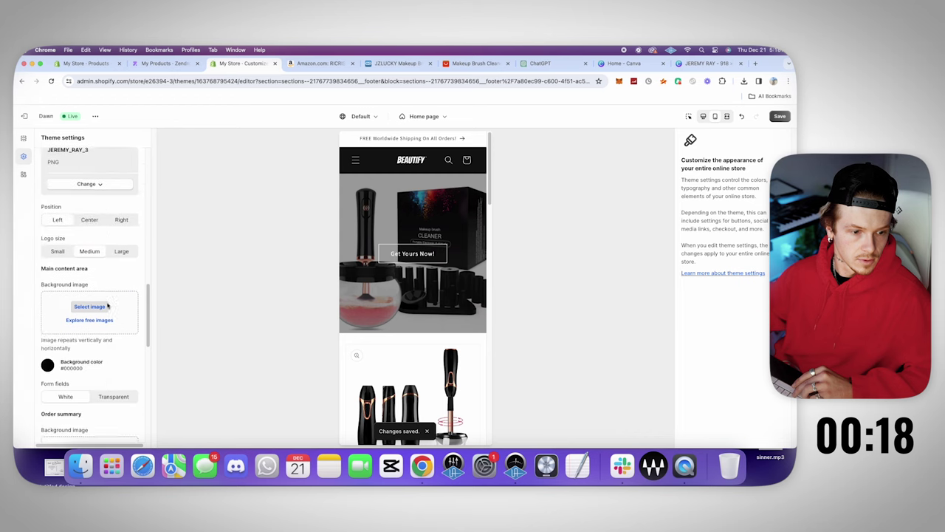
{"action": "scroll", "coordinate": [107, 305], "scroll_direction": "up", "scroll_amount": 5}
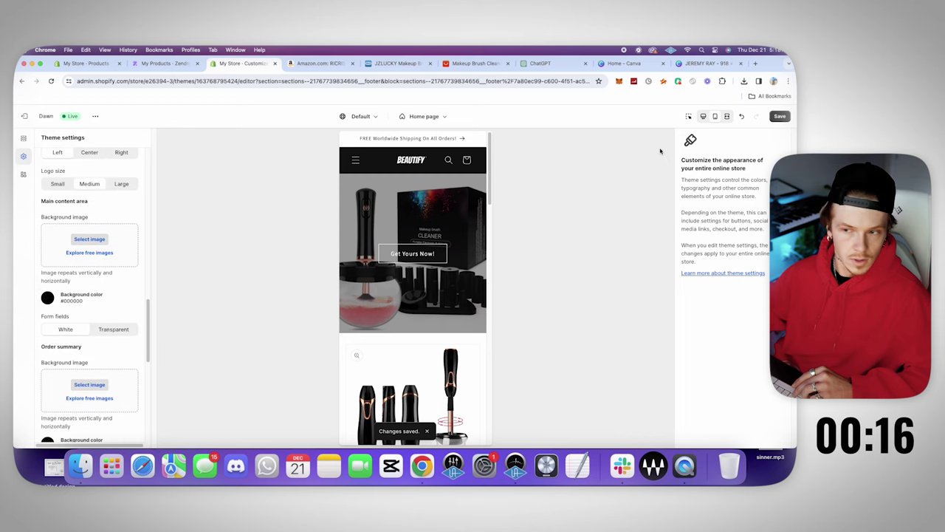
{"action": "left_click", "coordinate": [780, 117]}
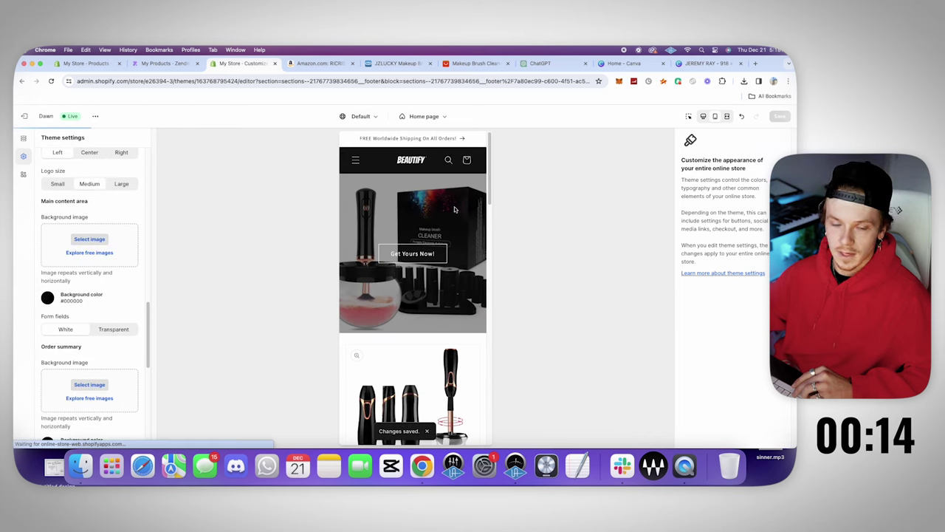
{"action": "left_click", "coordinate": [32, 118]}
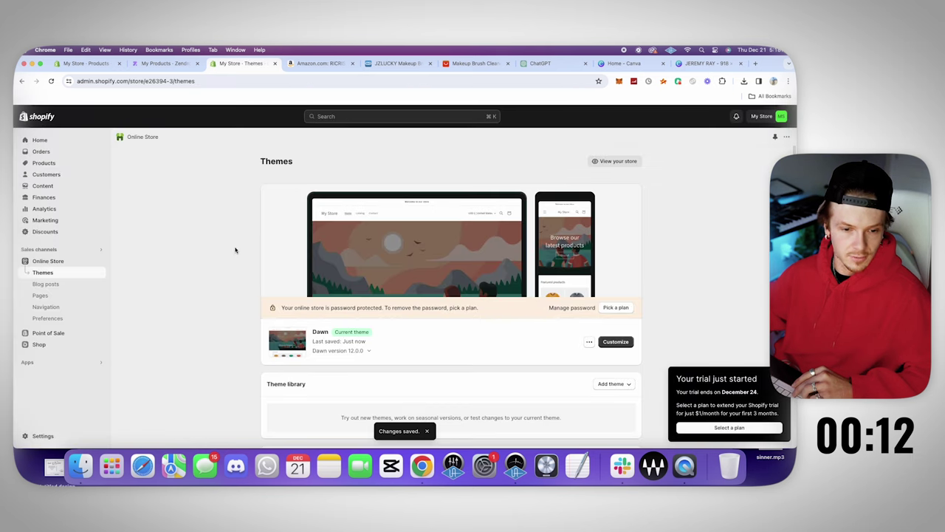
- Open the Dawn theme's code editor and open the footer.liquid file
{"action": "left_click", "coordinate": [589, 341]}
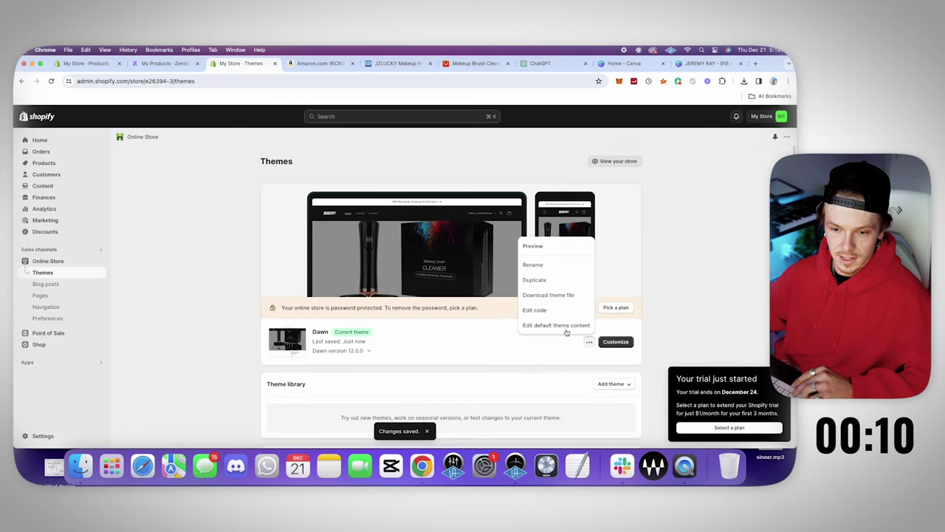
{"action": "left_click", "coordinate": [543, 369]}
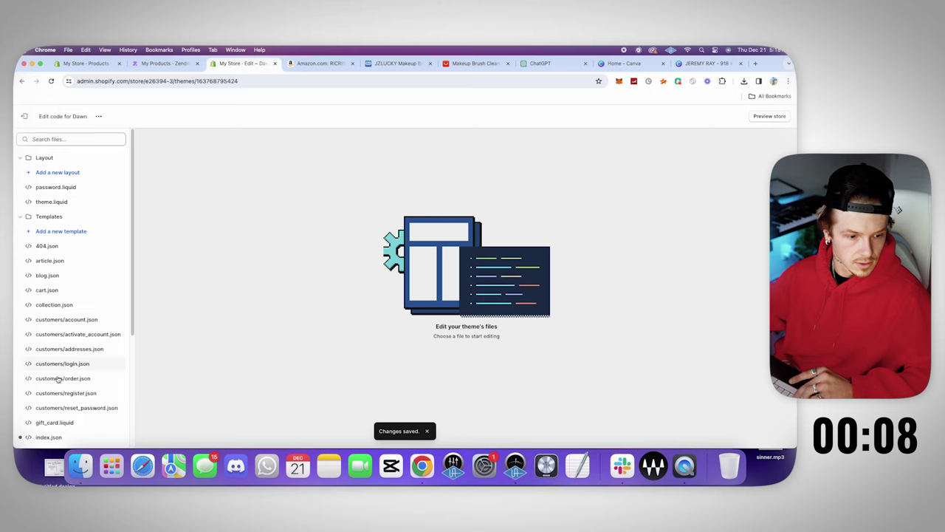
{"action": "type", "text": "footer"}
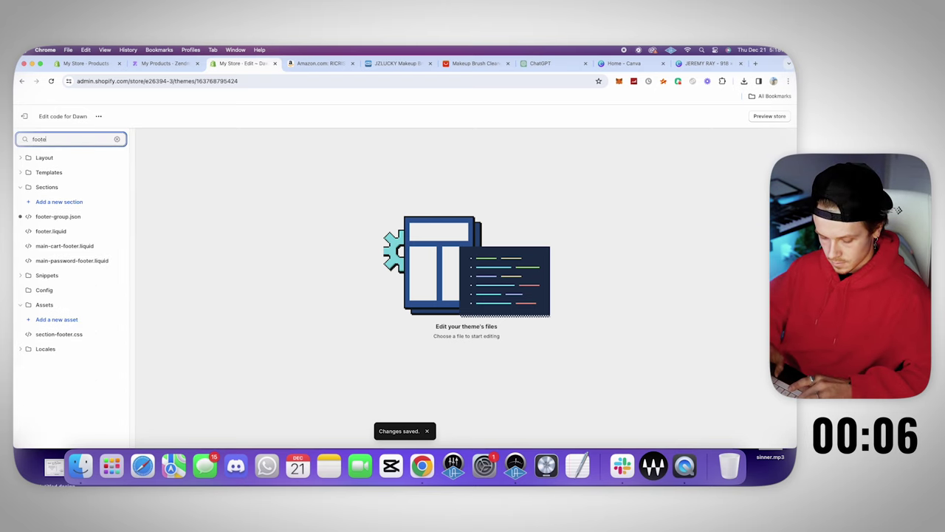
{"action": "left_click", "coordinate": [50, 232]}
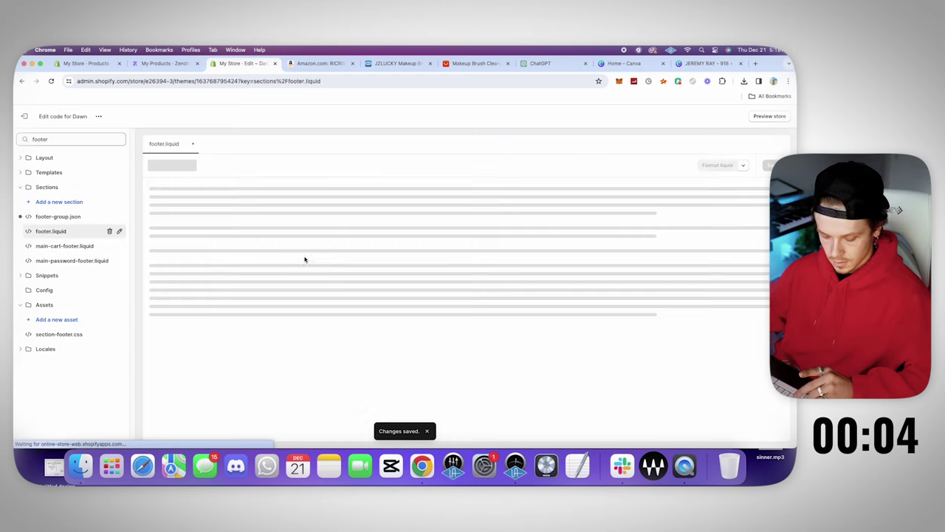
- Search the footer.liquid code for 'powered'
{"action": "type", "text": "po"}
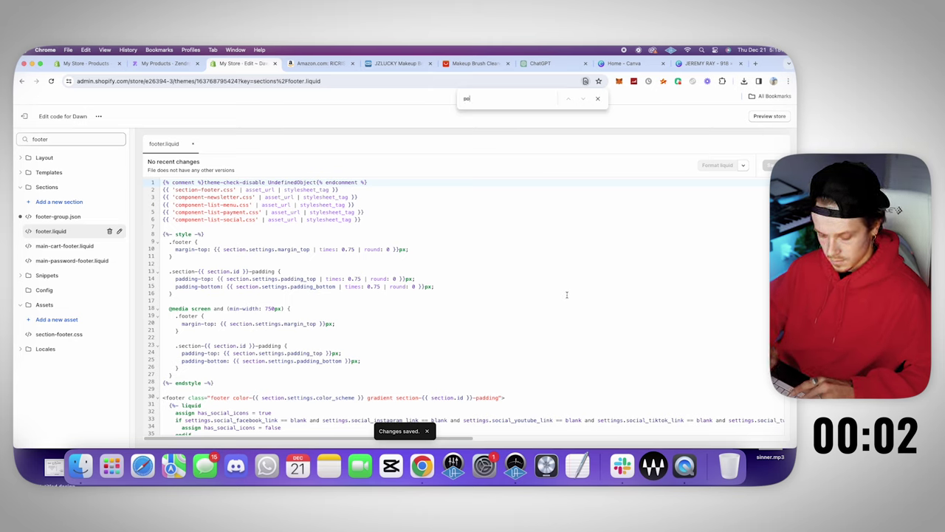
{"action": "type", "text": "wered"}
{"action": "left_click", "coordinate": [497, 249]}
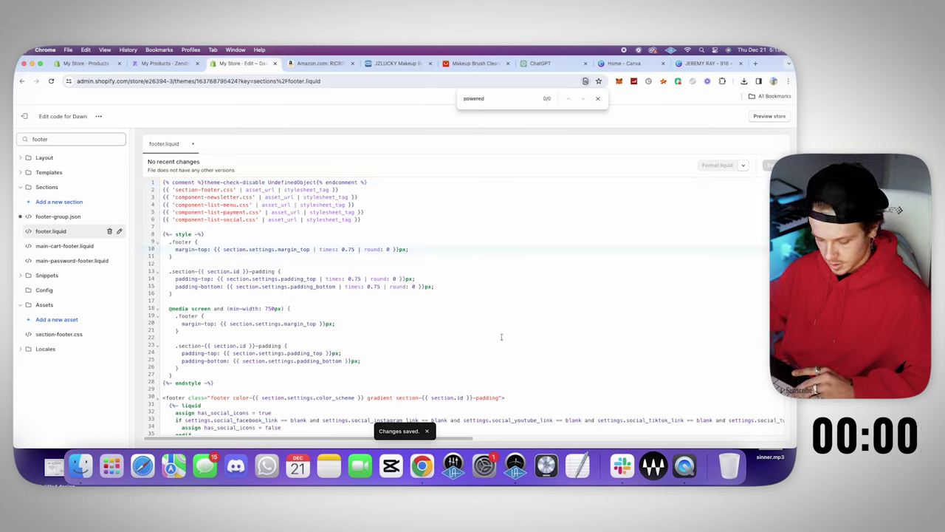
{"action": "key", "text": "super+f"}
{"action": "type", "text": "powered"}
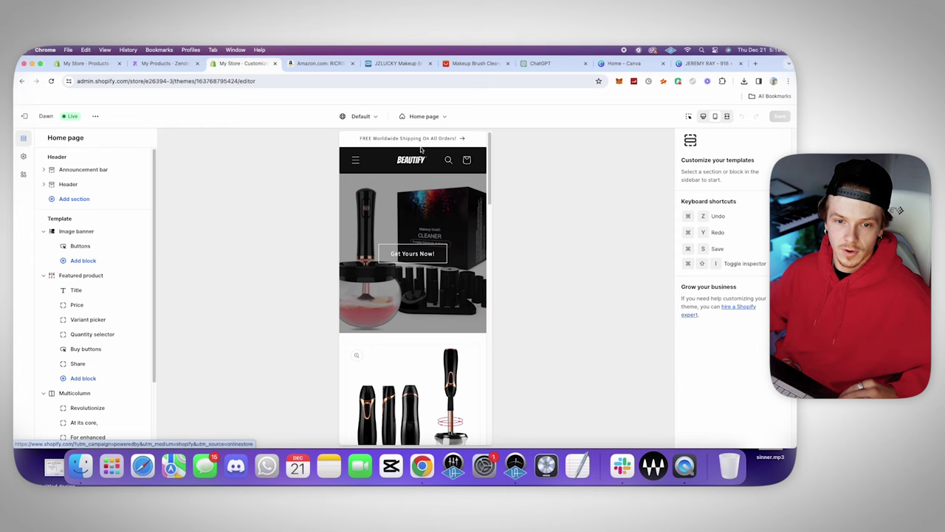
- Scroll the home page preview and open the Beautify Automatic Brush Cleaner page from the image banner
{"action": "scroll", "coordinate": [417, 301], "scroll_direction": "down", "scroll_amount": 3}
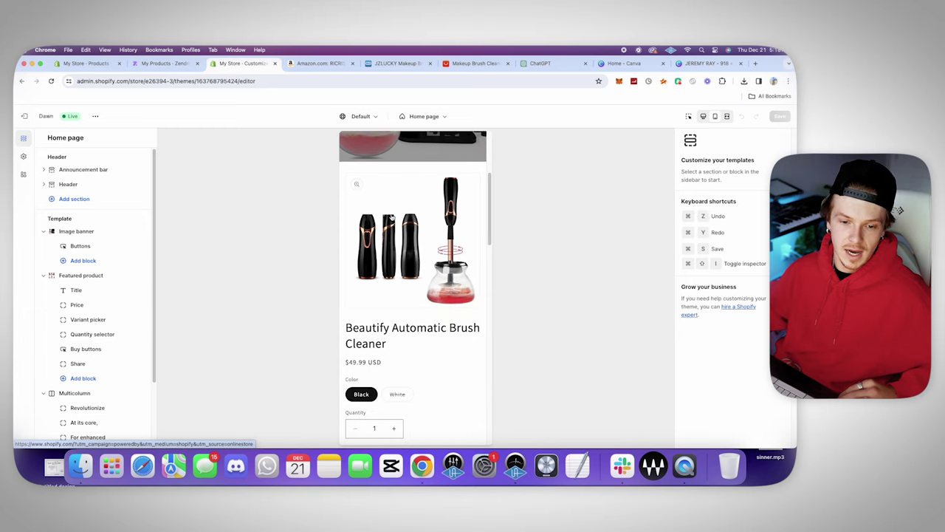
{"action": "scroll", "coordinate": [432, 262], "scroll_direction": "down", "scroll_amount": 10}
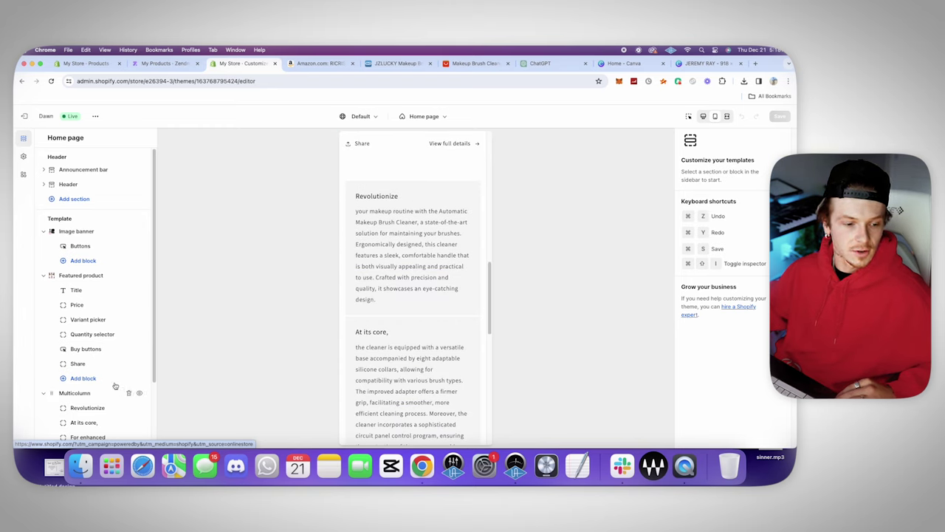
{"action": "scroll", "coordinate": [428, 288], "scroll_direction": "down", "scroll_amount": 3}
{"action": "scroll", "coordinate": [440, 258], "scroll_direction": "down", "scroll_amount": 3}
{"action": "scroll", "coordinate": [414, 325], "scroll_direction": "up", "scroll_amount": 13}
{"action": "scroll", "coordinate": [423, 310], "scroll_direction": "up", "scroll_amount": 5}
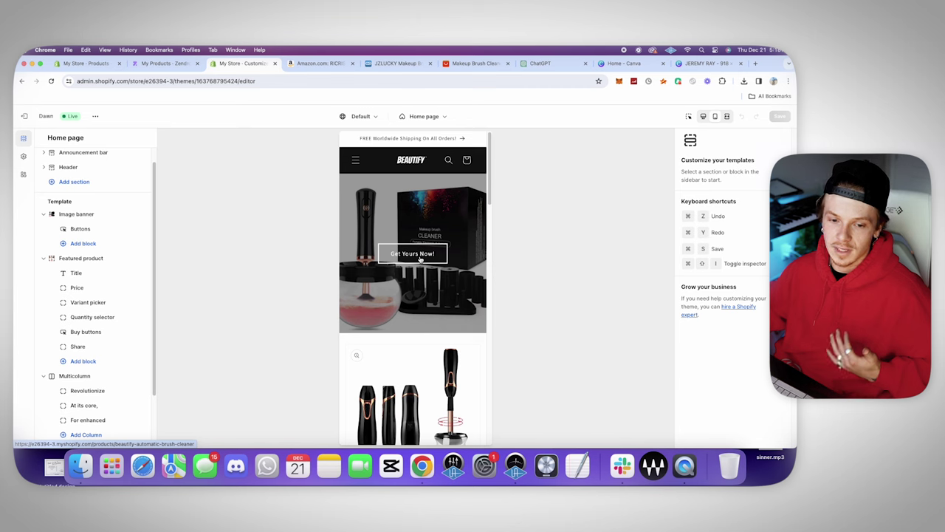
{"action": "left_click", "coordinate": [426, 284]}
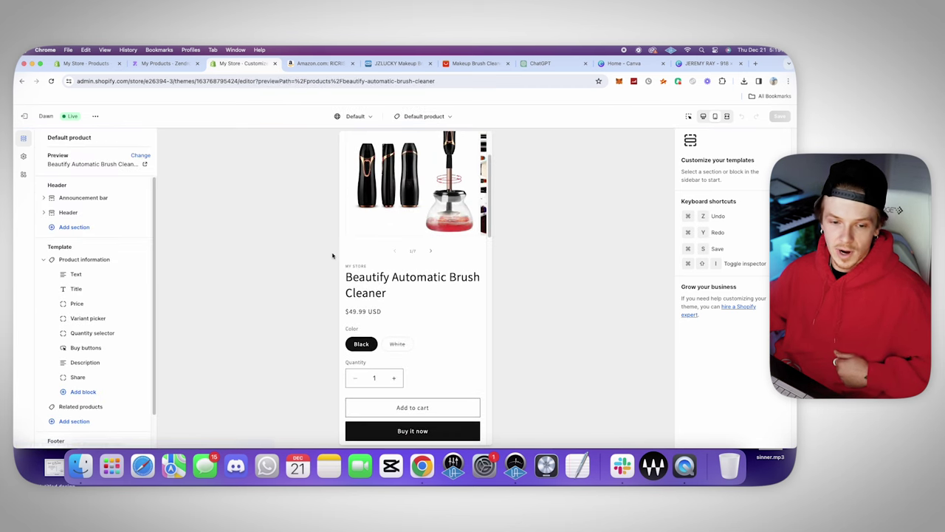
- Scroll through the brush cleaner's product description in the preview
{"action": "scroll", "coordinate": [433, 239], "scroll_direction": "down", "scroll_amount": 10}
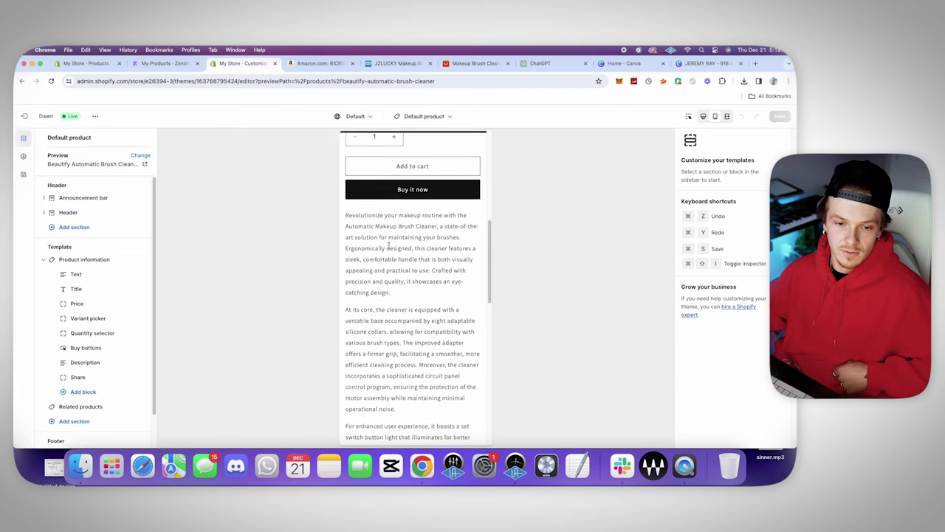
{"action": "scroll", "coordinate": [398, 252], "scroll_direction": "down", "scroll_amount": 5}
{"action": "scroll", "coordinate": [406, 244], "scroll_direction": "up", "scroll_amount": 4}
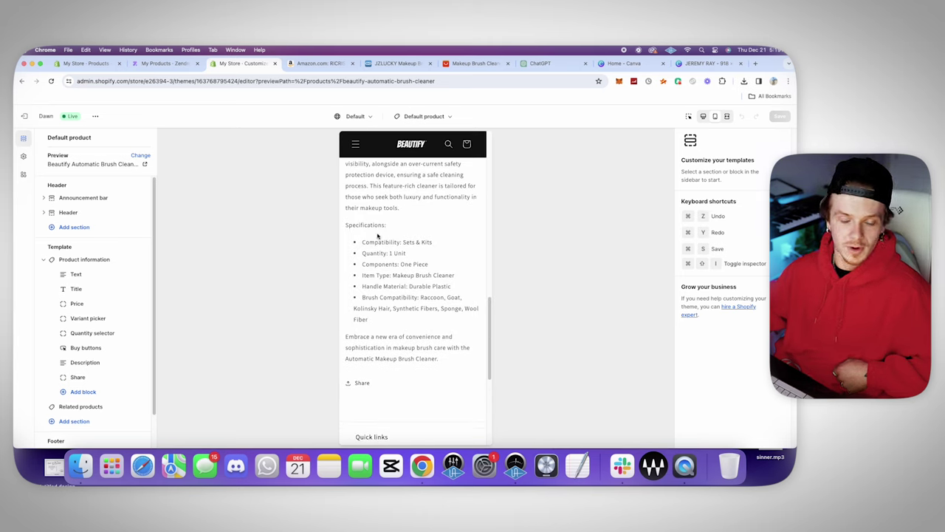
{"action": "scroll", "coordinate": [386, 242], "scroll_direction": "up", "scroll_amount": 7}
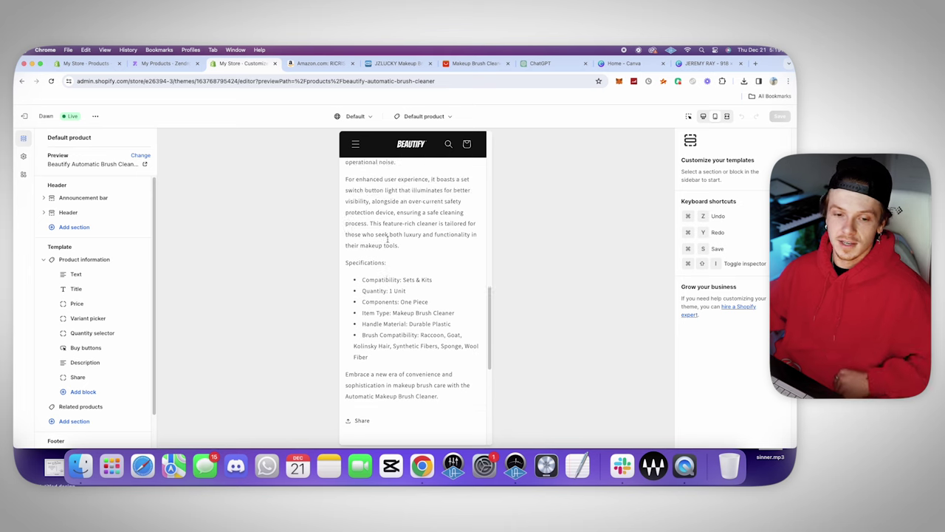
{"action": "scroll", "coordinate": [410, 247], "scroll_direction": "down", "scroll_amount": 3}
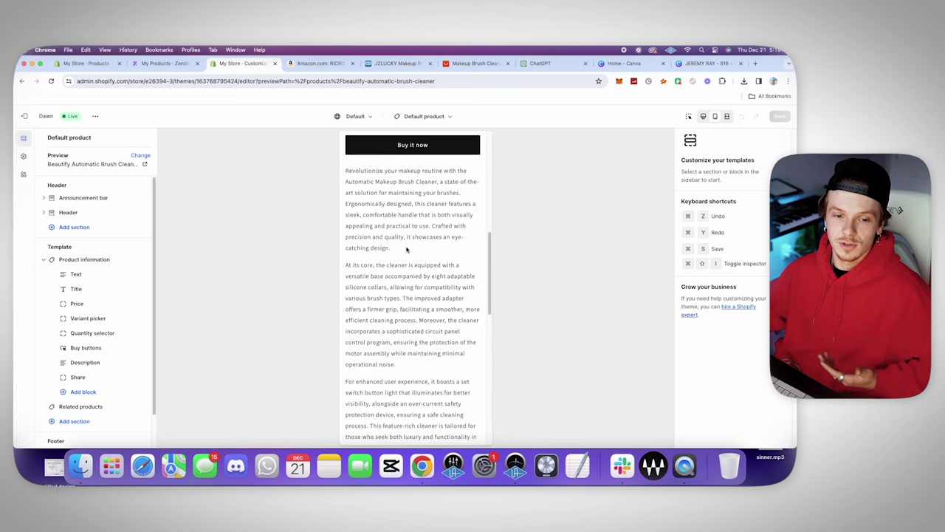
{"action": "scroll", "coordinate": [405, 231], "scroll_direction": "up", "scroll_amount": 4}
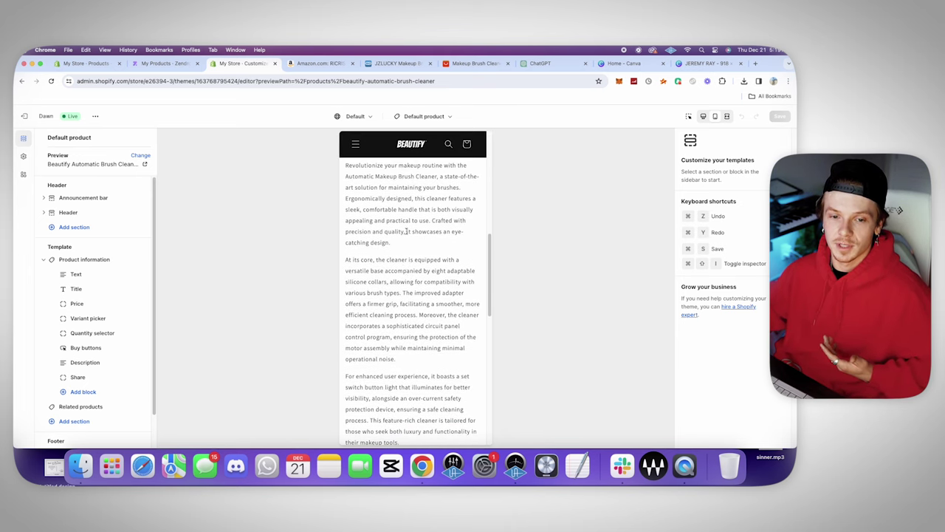
{"action": "scroll", "coordinate": [406, 234], "scroll_direction": "down", "scroll_amount": 5}
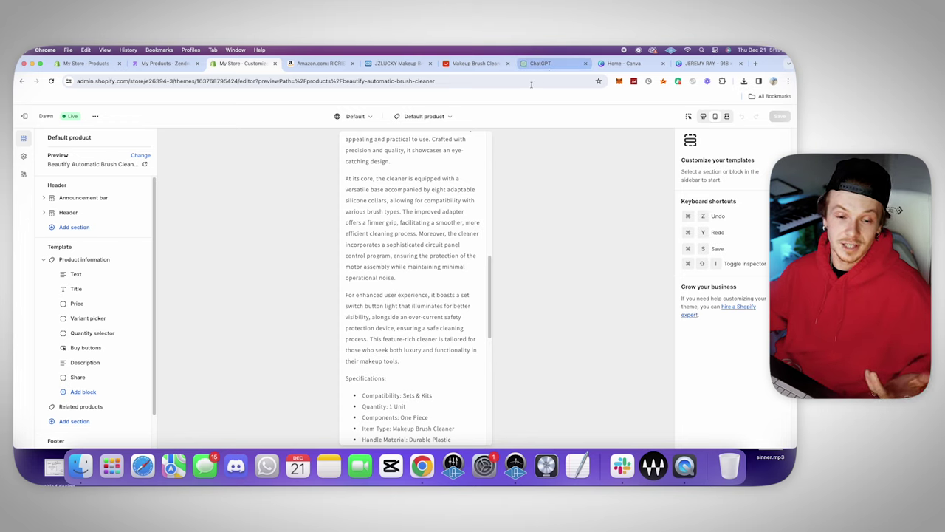
- Switch the preview to the Checkout page and scroll through it
{"action": "left_click", "coordinate": [400, 305]}
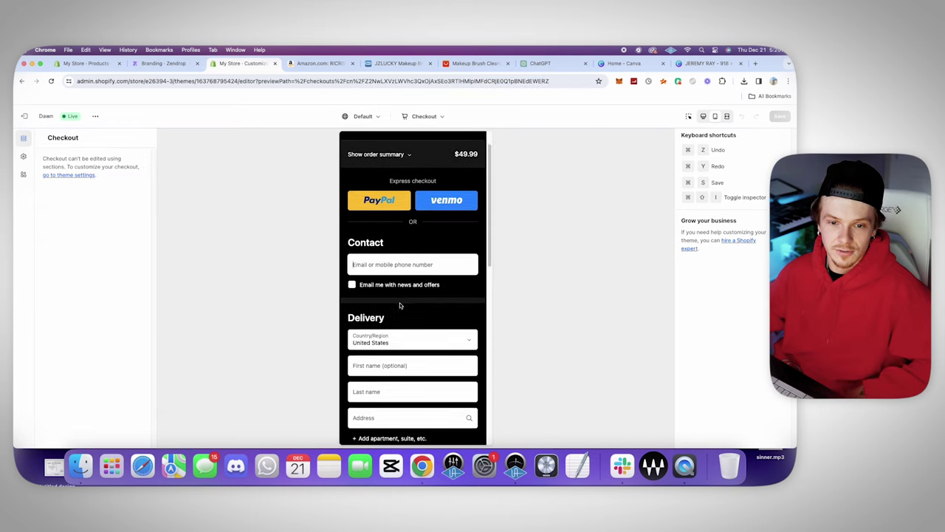
{"action": "scroll", "coordinate": [392, 194], "scroll_direction": "up", "scroll_amount": 2}
{"action": "scroll", "coordinate": [390, 196], "scroll_direction": "down", "scroll_amount": 10}
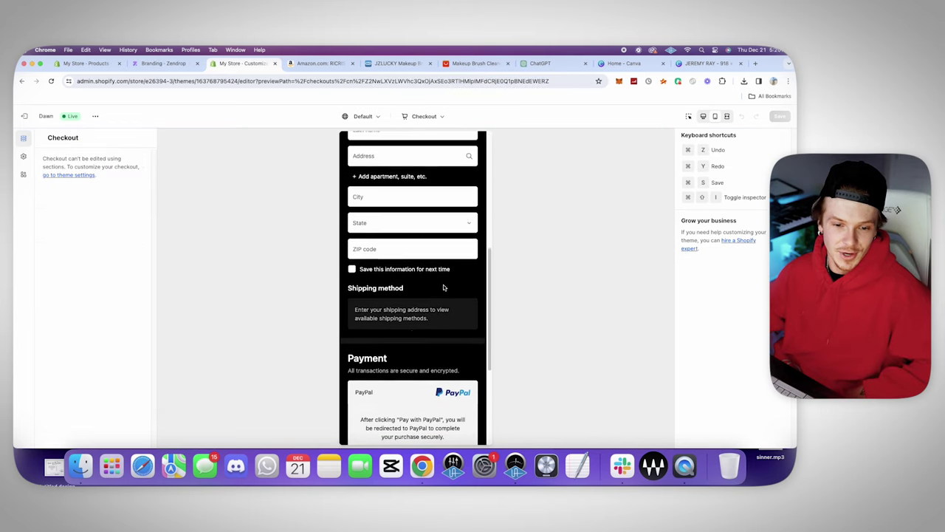